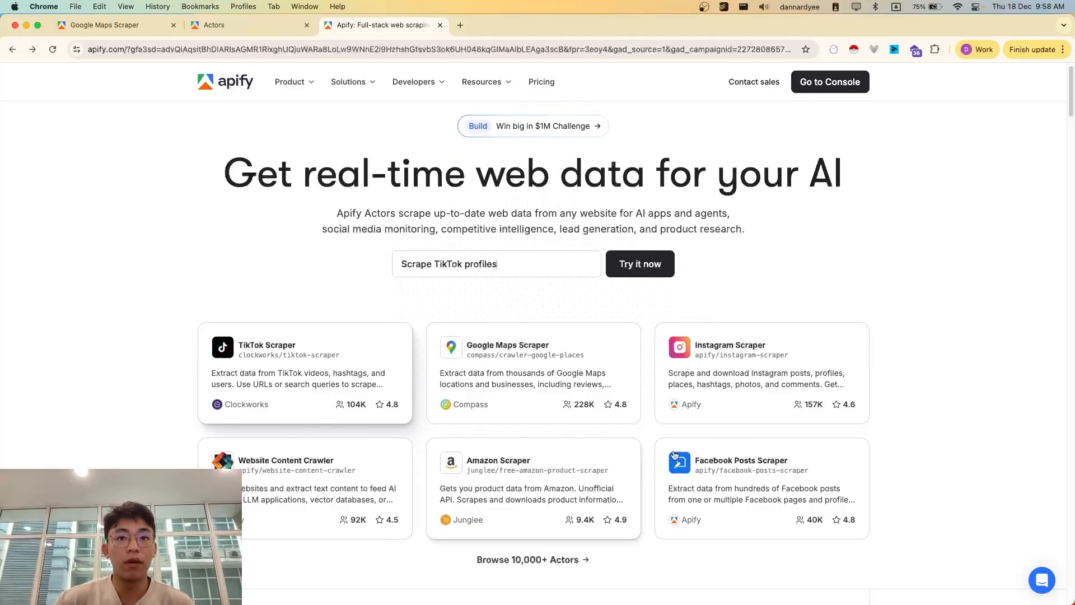
Look over the featured scrapers on the Apify homepage and go to the Apify Console.
{"action": "scroll", "coordinate": [656, 508], "scroll_direction": "down", "scroll_amount": 3}
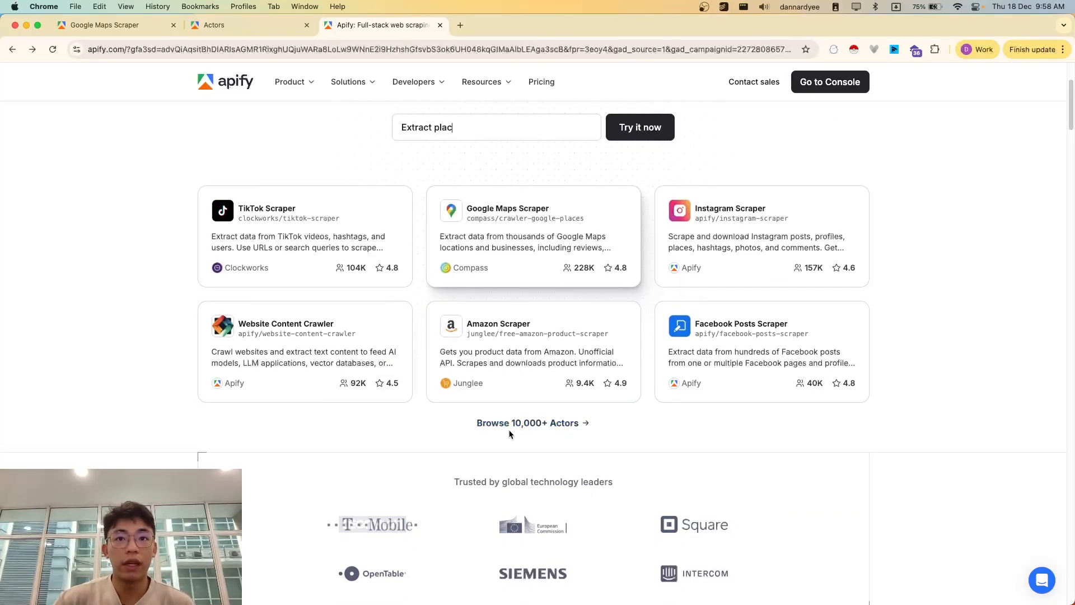
{"action": "scroll", "coordinate": [548, 451], "scroll_direction": "up", "scroll_amount": 1}
{"action": "scroll", "coordinate": [643, 456], "scroll_direction": "up", "scroll_amount": 3}
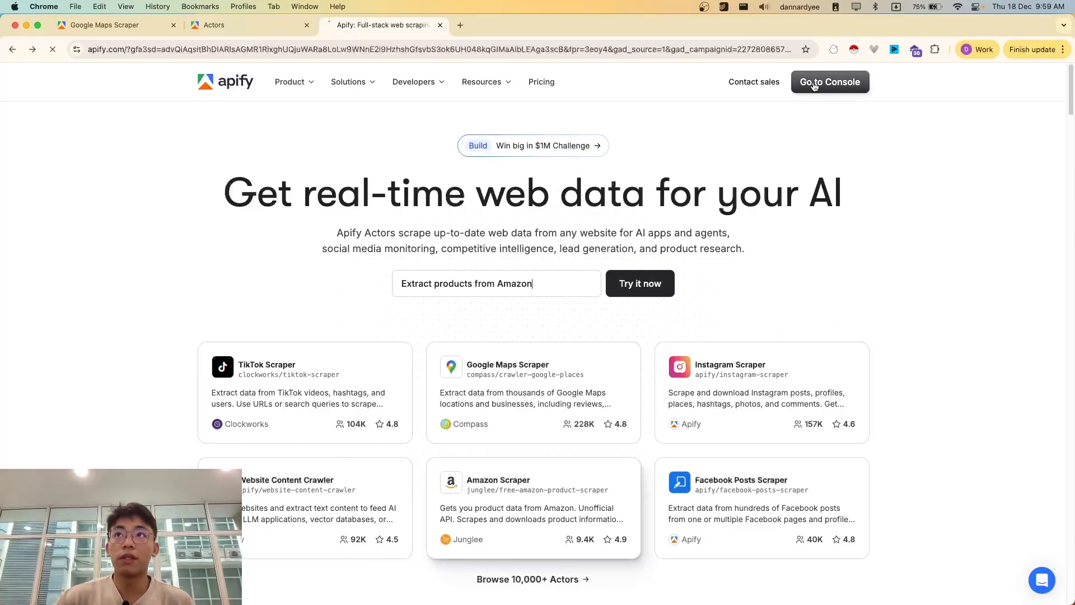
{"action": "left_click", "coordinate": [835, 85]}
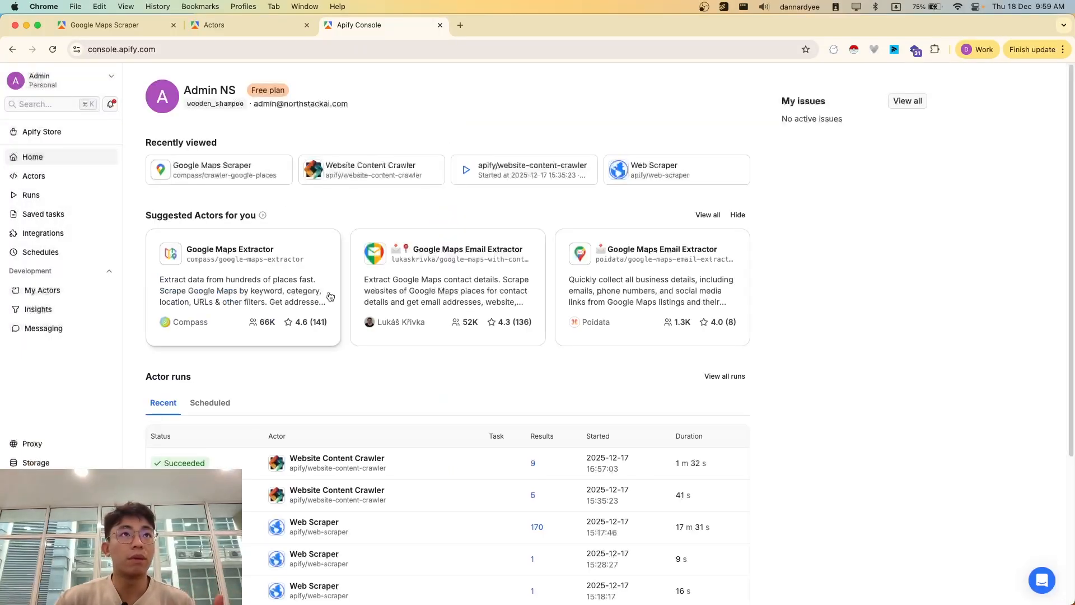
Go to the Apify Store from the Actors list and open the Google Maps Scraper Actor.
{"action": "scroll", "coordinate": [861, 435], "scroll_direction": "down", "scroll_amount": 1}
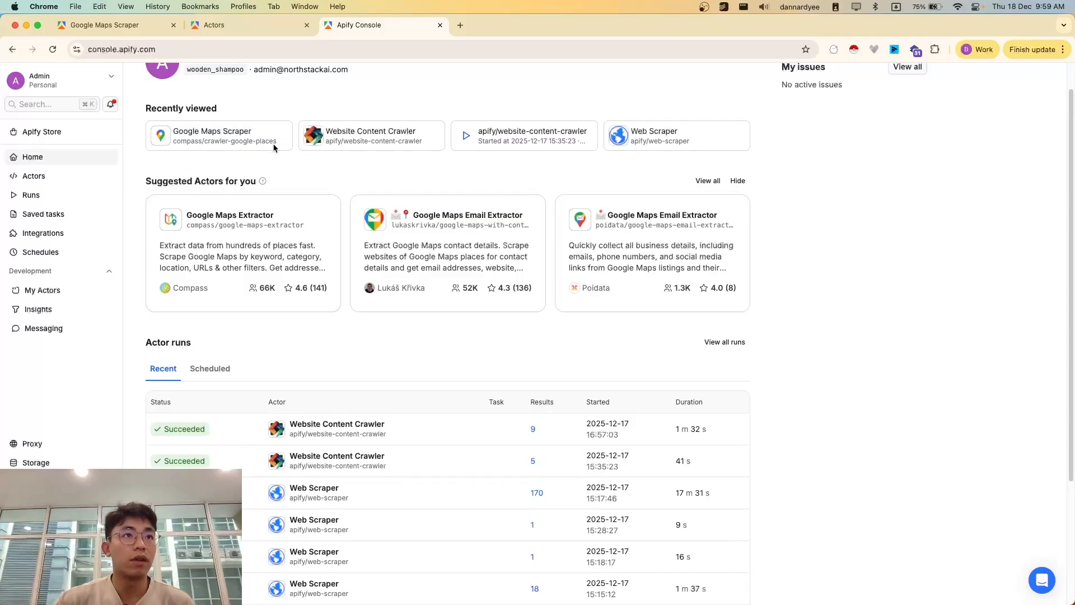
{"action": "left_click", "coordinate": [72, 179]}
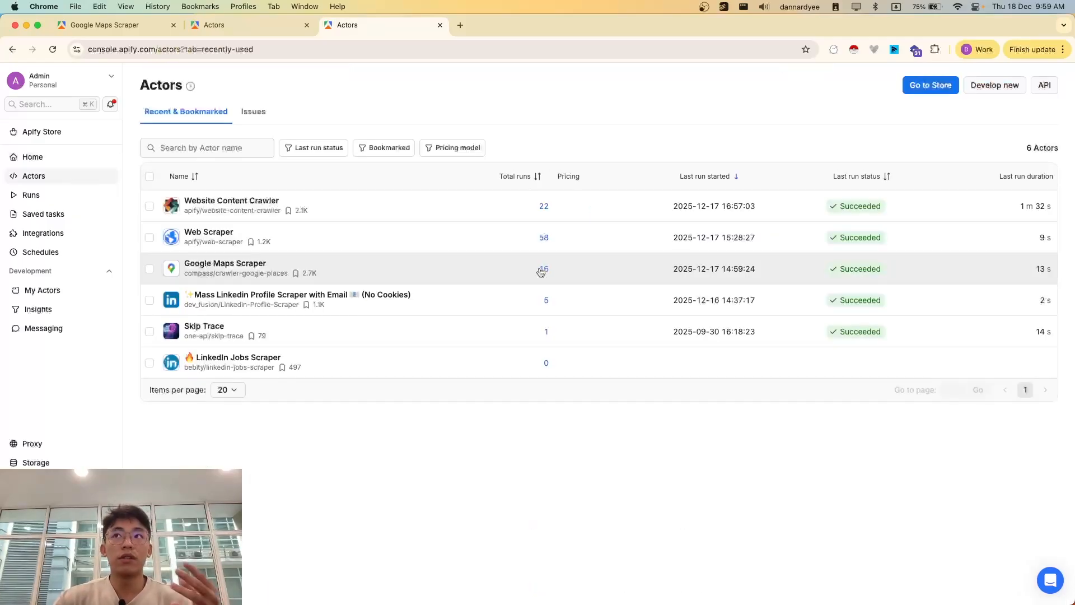
{"action": "left_click", "coordinate": [933, 87]}
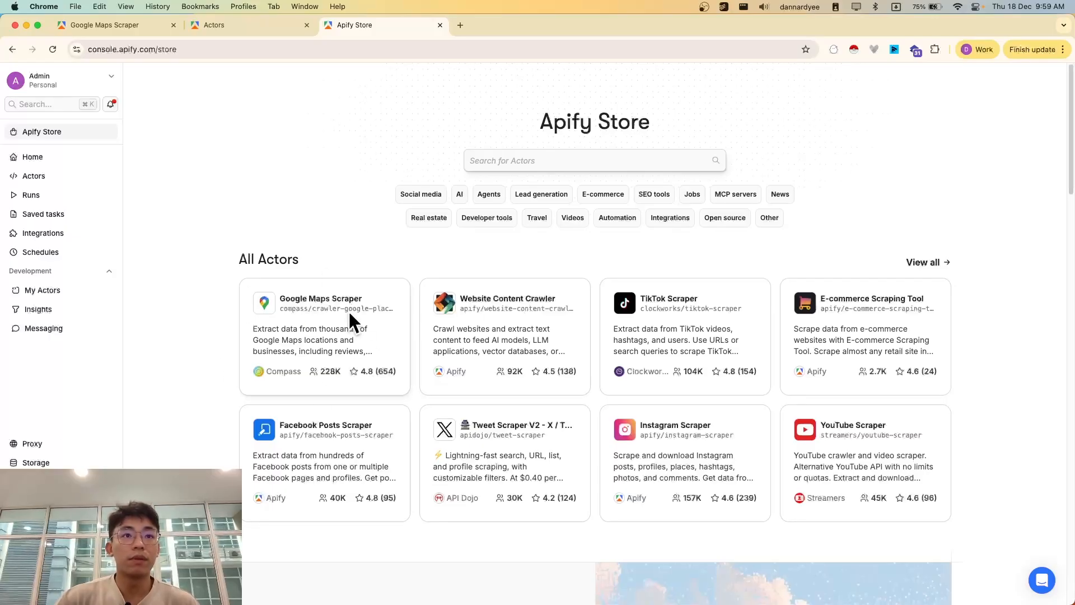
{"action": "left_click", "coordinate": [299, 325]}
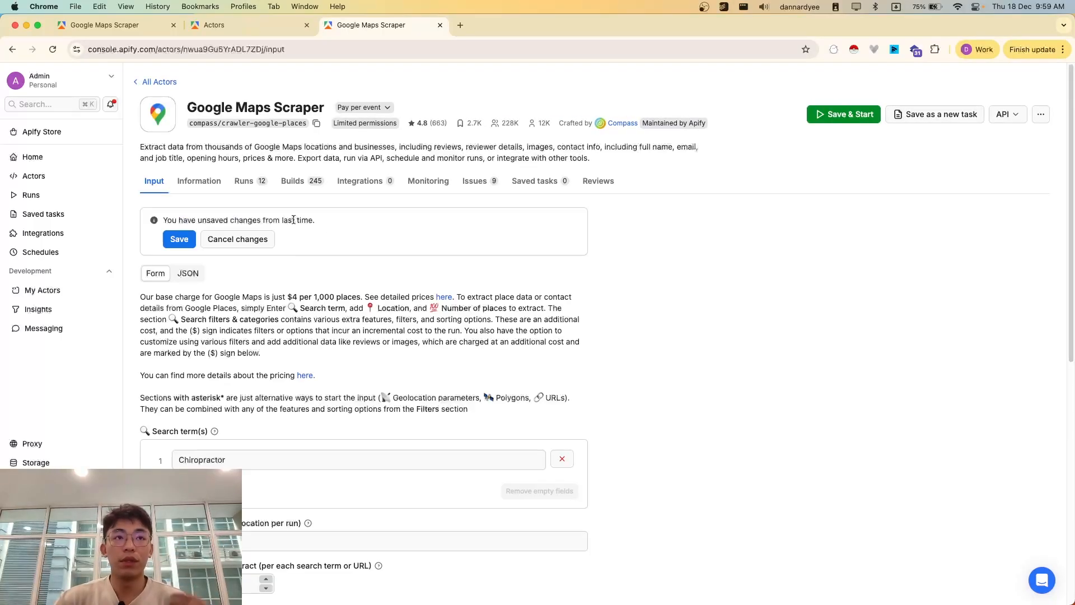
Read the Google Maps Scraper description to see which place and contact data it can extract.
{"action": "left_click_drag", "start_coordinate": [211, 147], "coordinate": [670, 146]}
{"action": "left_click", "coordinate": [386, 147]}
{"action": "left_click", "coordinate": [638, 158]}
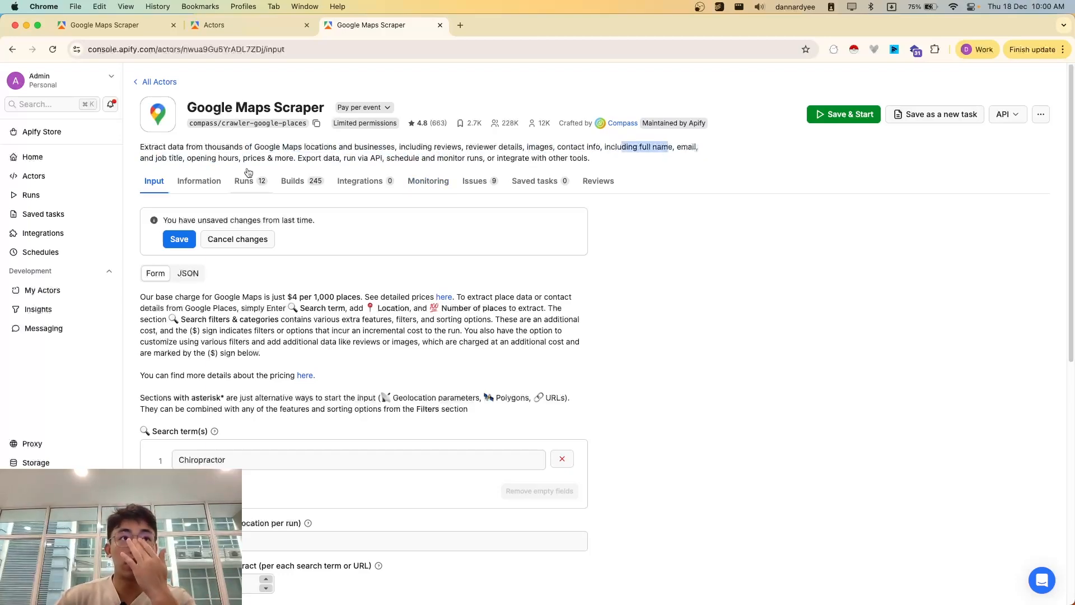
{"action": "left_click_drag", "start_coordinate": [156, 159], "coordinate": [297, 159]}
{"action": "left_click", "coordinate": [300, 159]}
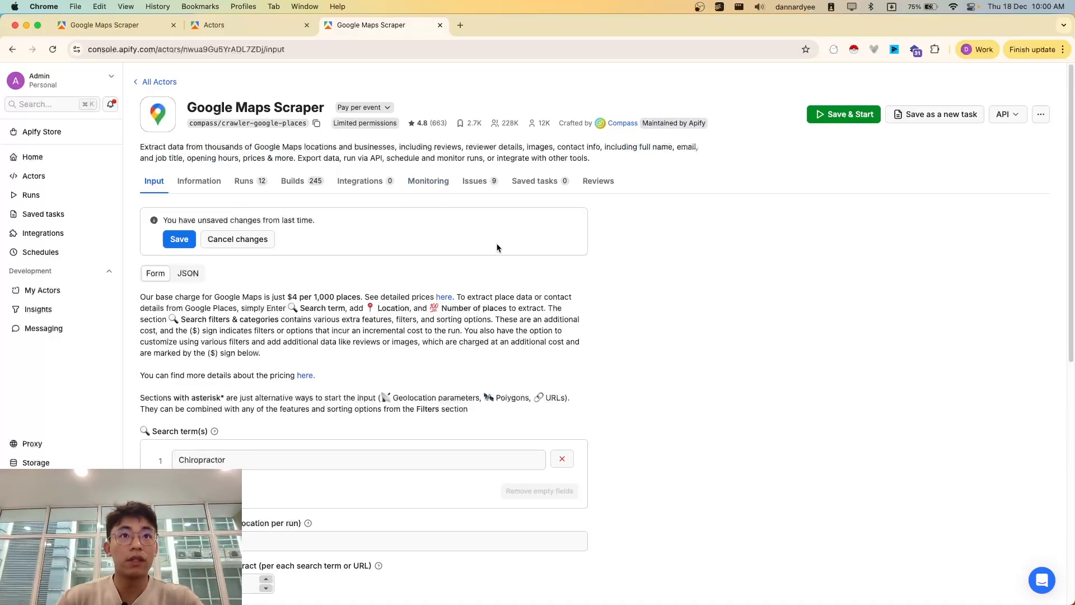
Switch to the n8n output checks spreadsheet and review the scraped business names, addresses, areas, states, websites and phone numbers.
{"action": "key", "text": "super+grave"}
{"action": "left_click", "coordinate": [492, 26]}
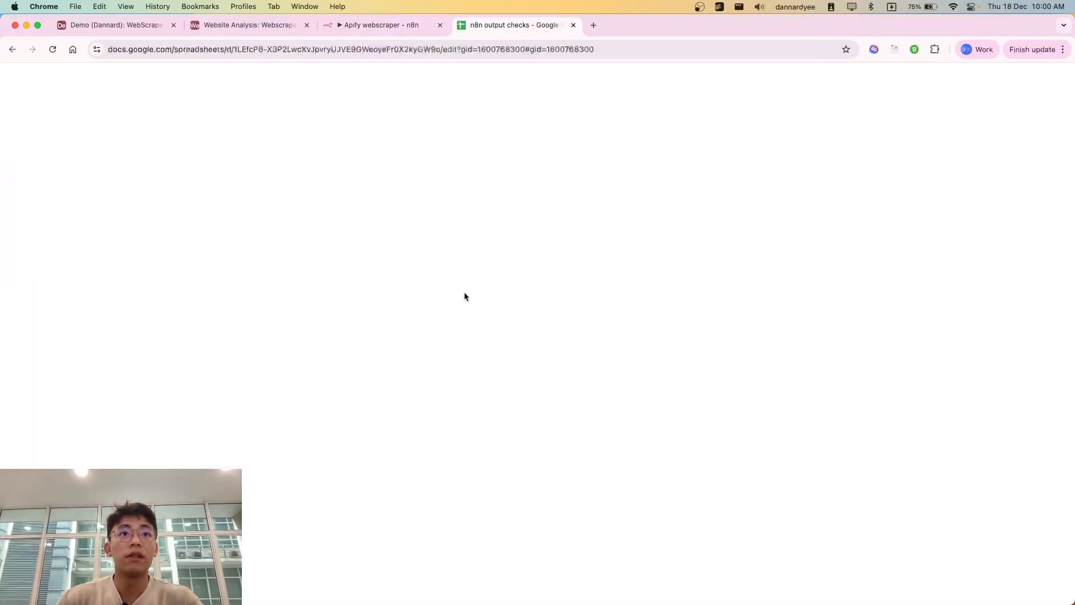
{"action": "scroll", "coordinate": [117, 407], "scroll_direction": "down", "scroll_amount": 1}
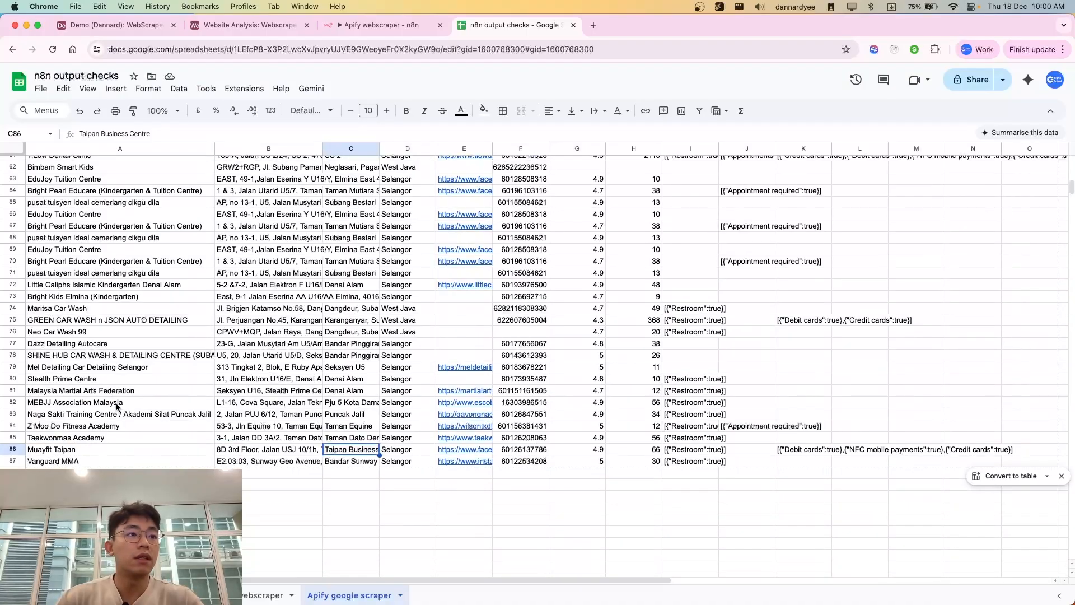
{"action": "left_click_drag", "start_coordinate": [75, 204], "coordinate": [75, 449]}
{"action": "left_click_drag", "start_coordinate": [269, 214], "coordinate": [269, 449]}
{"action": "left_click_drag", "start_coordinate": [350, 237], "coordinate": [426, 461]}
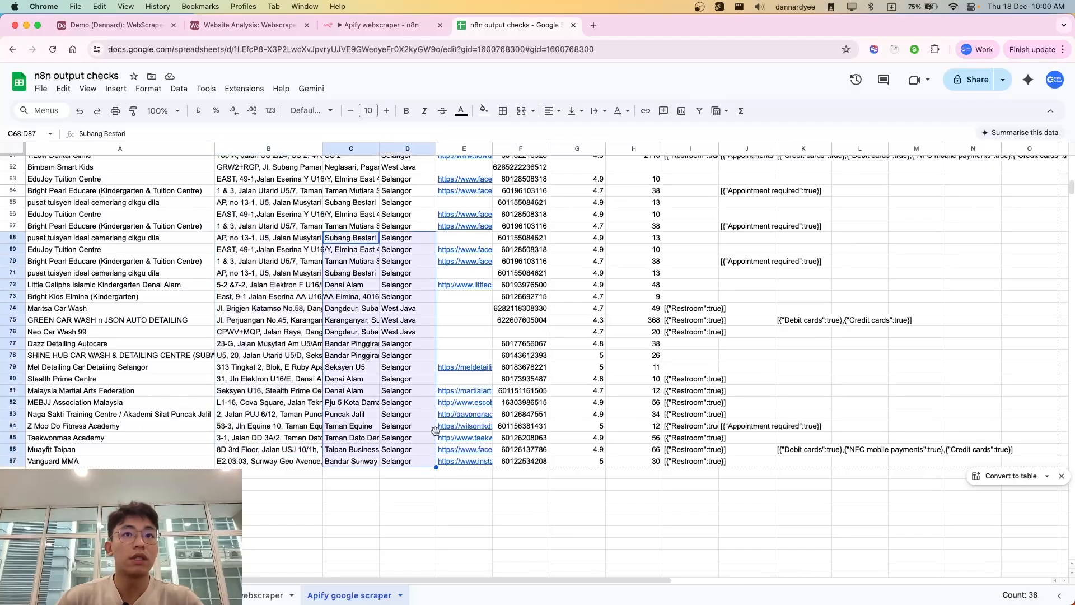
{"action": "left_click_drag", "start_coordinate": [463, 203], "coordinate": [636, 461]}
{"action": "left_click", "coordinate": [635, 461]}
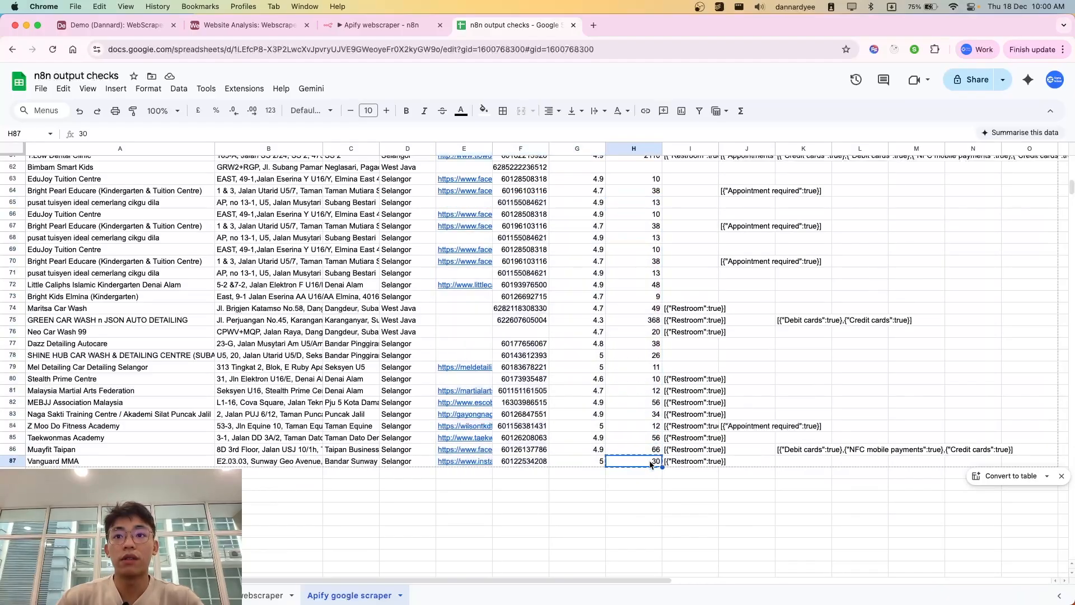
Examine the ratings, review counts, restroom, appointment and payment details of the scraped businesses in the Apify google scraper sheet.
{"action": "left_click", "coordinate": [591, 457]}
{"action": "left_click_drag", "start_coordinate": [580, 354], "coordinate": [595, 455]}
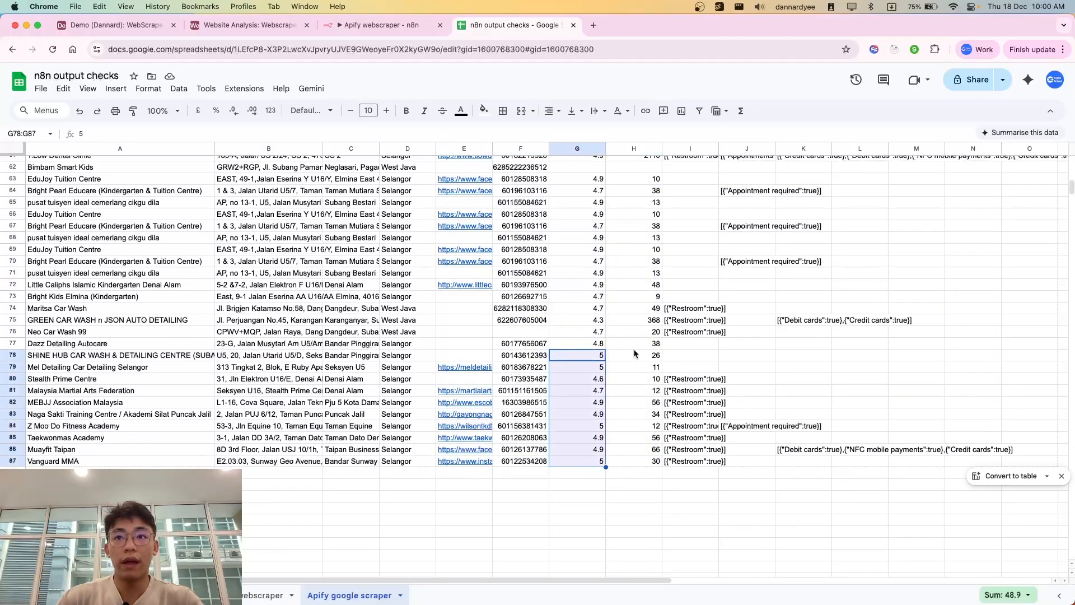
{"action": "left_click_drag", "start_coordinate": [636, 353], "coordinate": [692, 464]}
{"action": "left_click", "coordinate": [693, 464]}
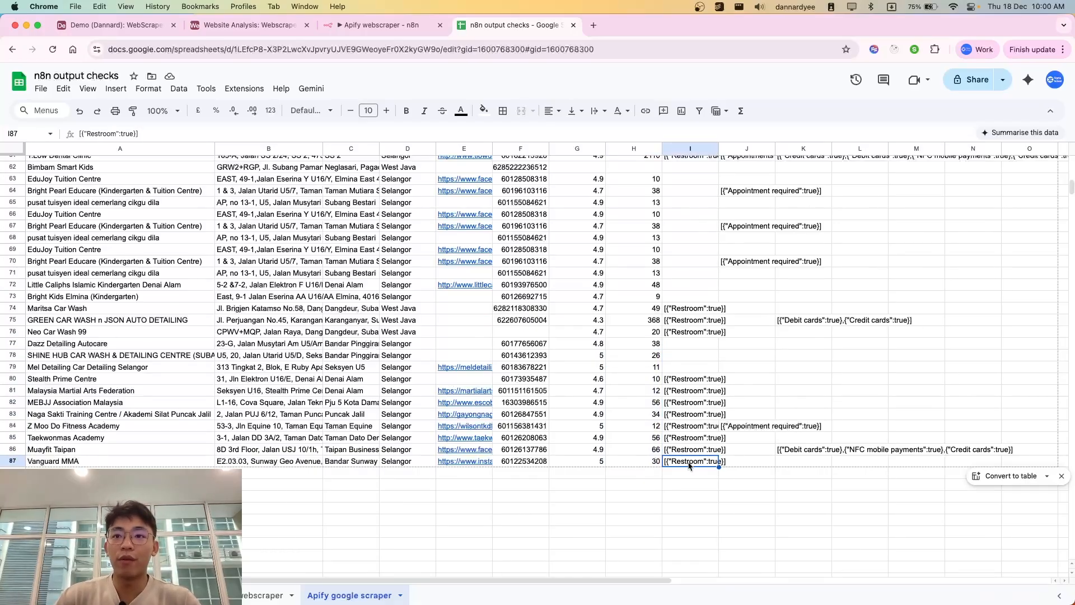
{"action": "left_click", "coordinate": [793, 450]}
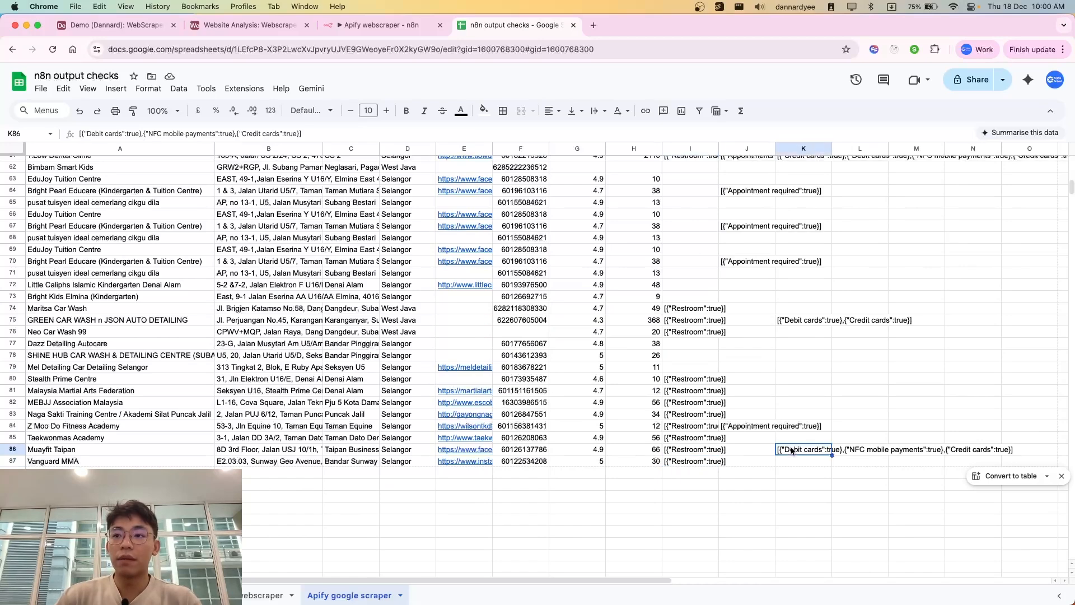
{"action": "left_click", "coordinate": [739, 266]}
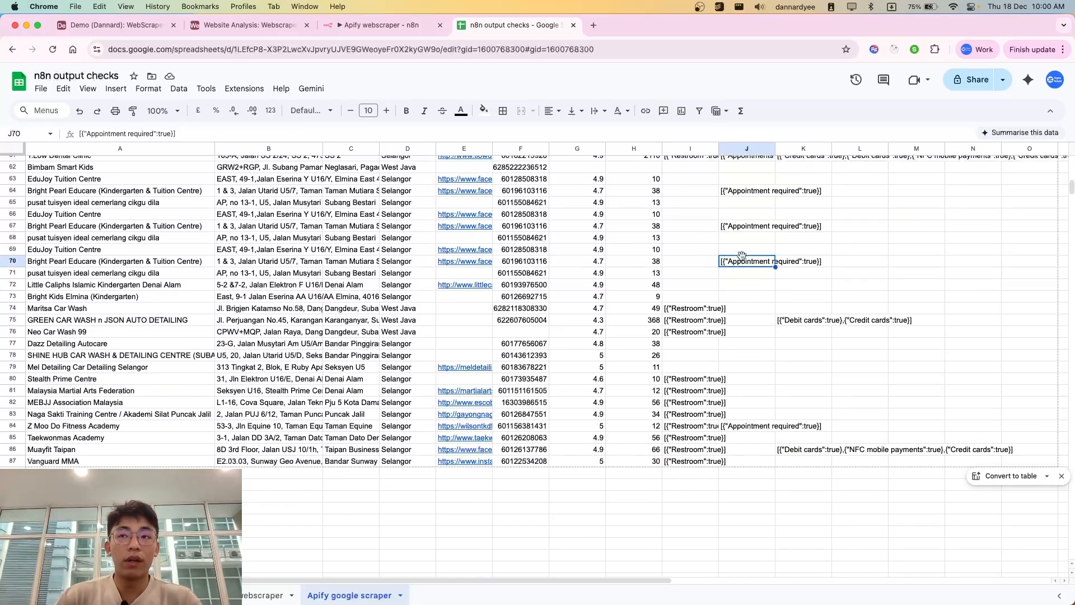
{"action": "scroll", "coordinate": [751, 462], "scroll_direction": "down", "scroll_amount": 5}
{"action": "scroll", "coordinate": [750, 464], "scroll_direction": "up", "scroll_amount": 3}
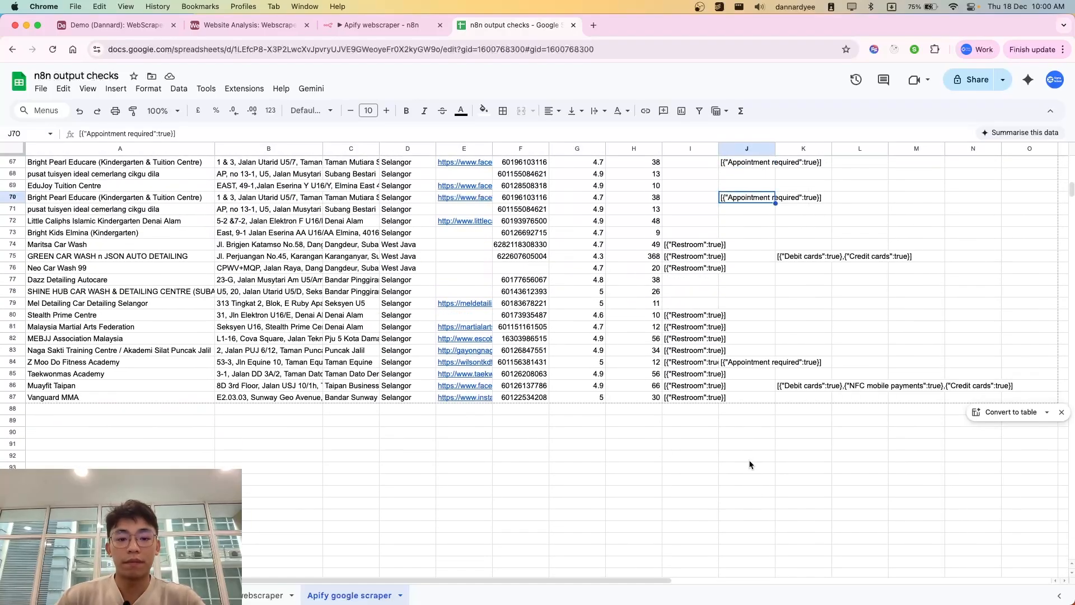
{"action": "left_click", "coordinate": [732, 488]}
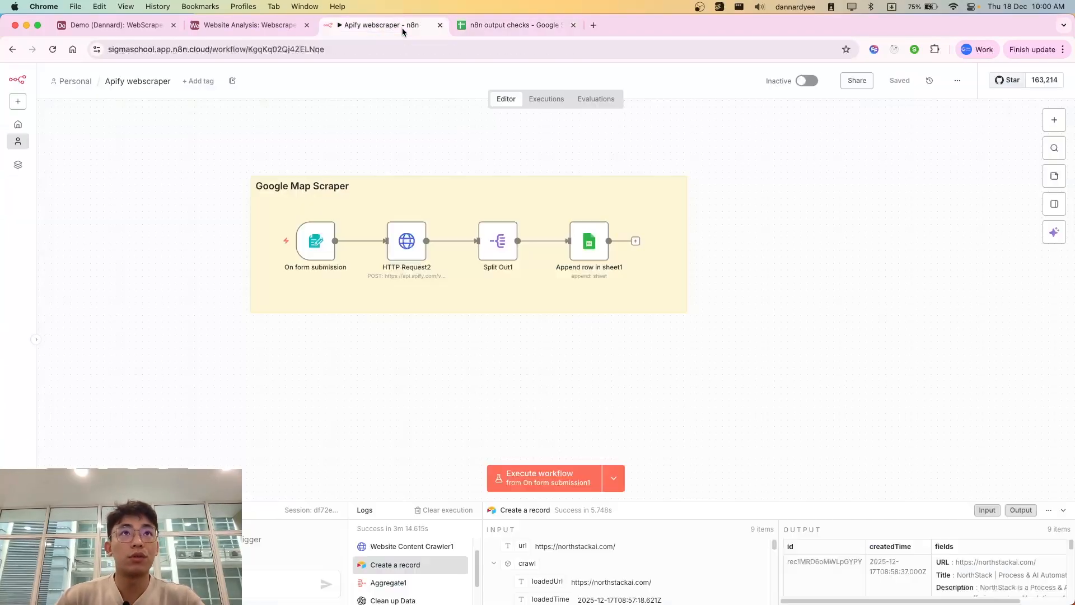
Switch to the Apify webscraper workflow in n8n and execute it from the On form submission trigger.
{"action": "left_click", "coordinate": [406, 31]}
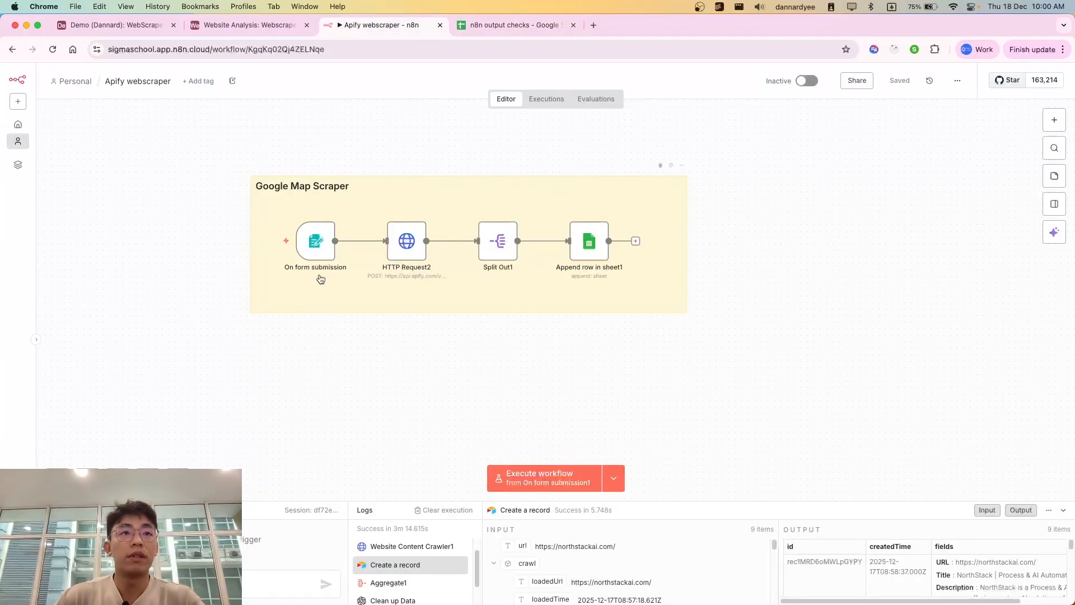
{"action": "mouse_move", "coordinate": [318, 248]}
{"action": "left_click", "coordinate": [259, 241]}
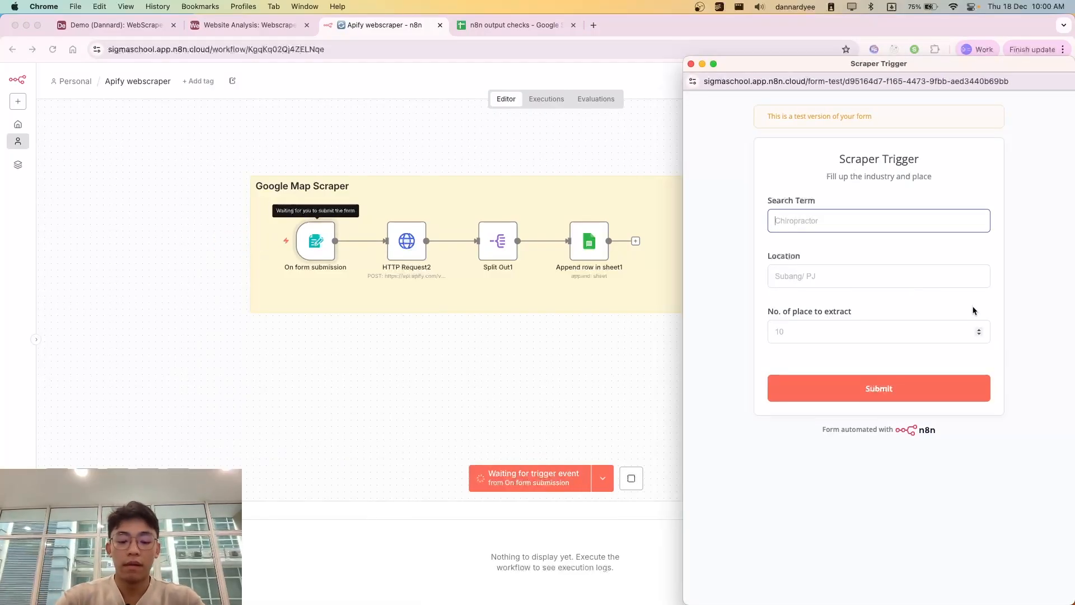
Submit the Scraper Trigger form with search term Daycare Centers, location Petaling Jaya, Malaysia, and 5 places to extract, and close the form window.
{"action": "type", "text": "DAY"}
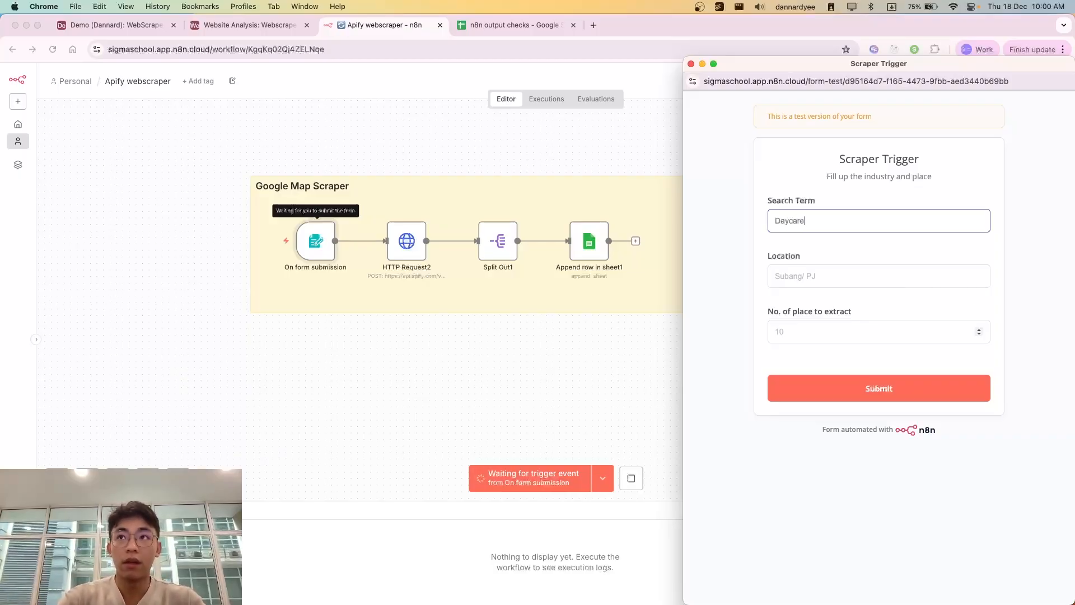
{"action": "key", "text": "Tab"}
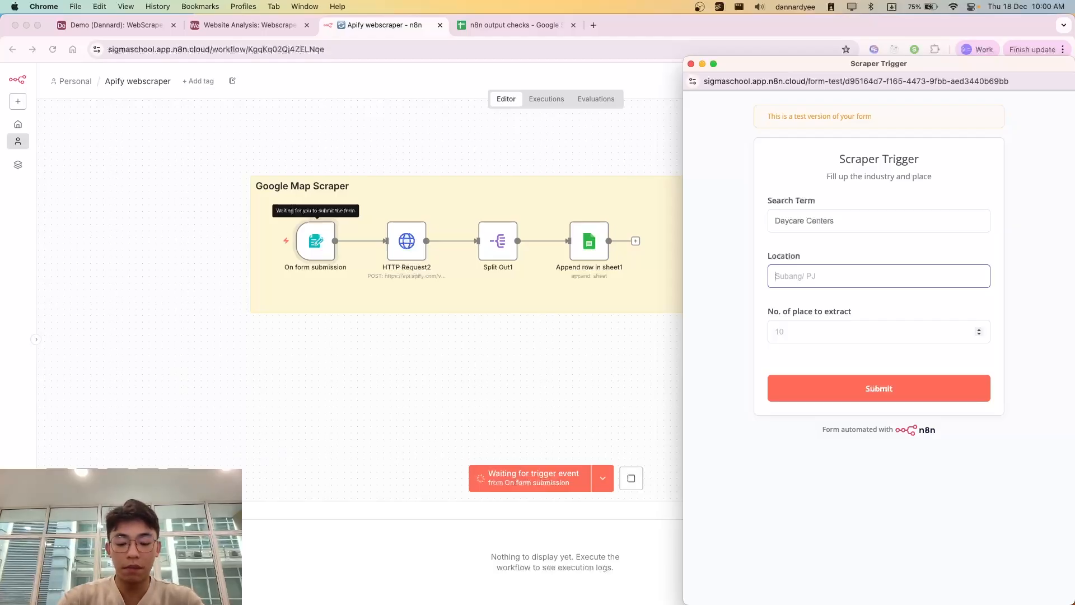
{"action": "type", "text": "Petaling"}
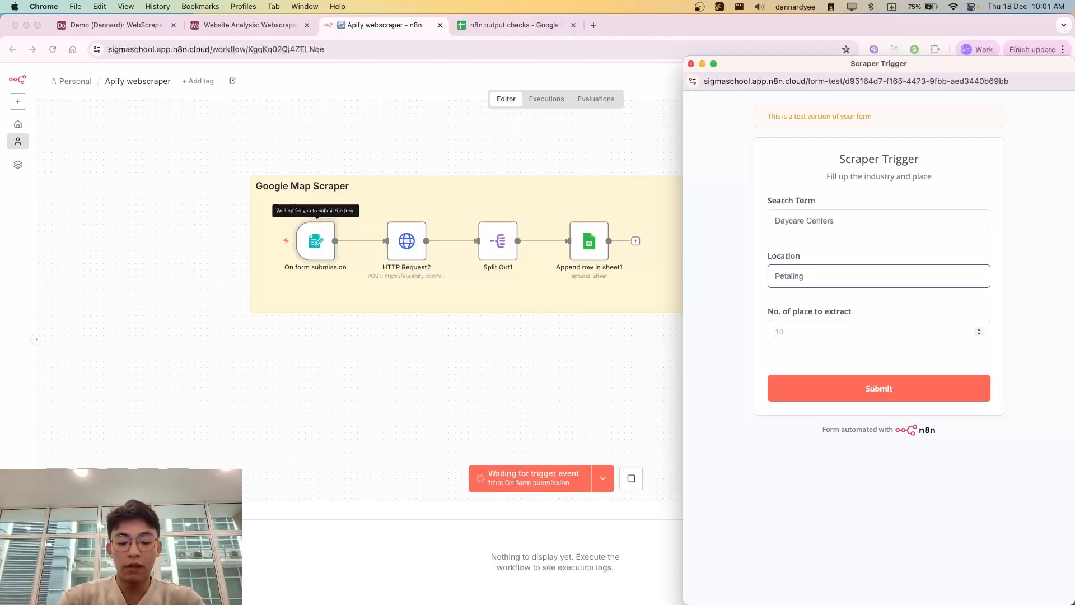
{"action": "type", "text": " Jaya Malaysia"}
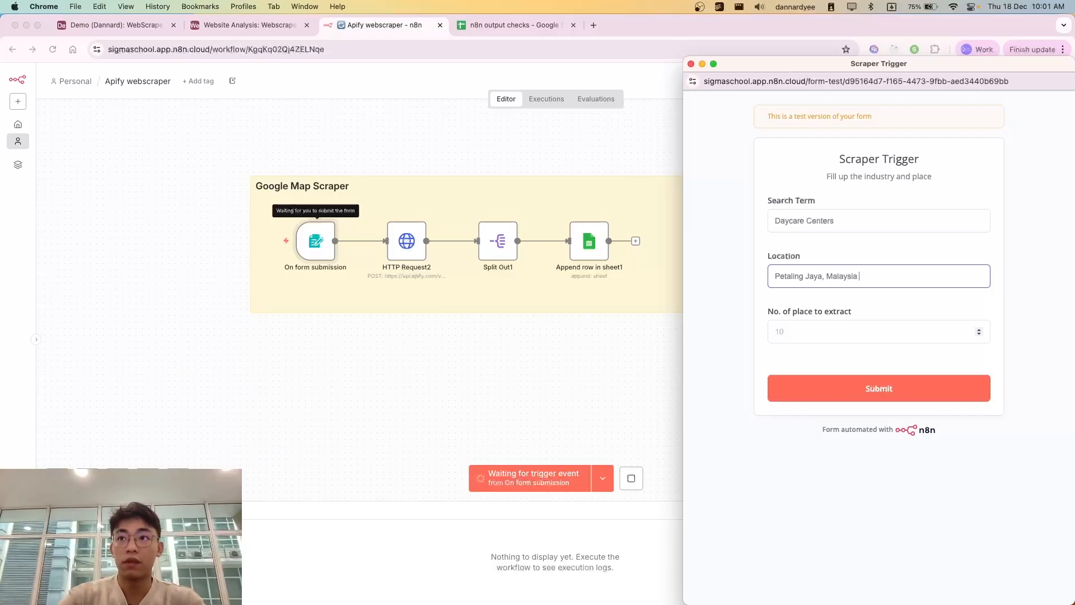
{"action": "left_click", "coordinate": [867, 338]}
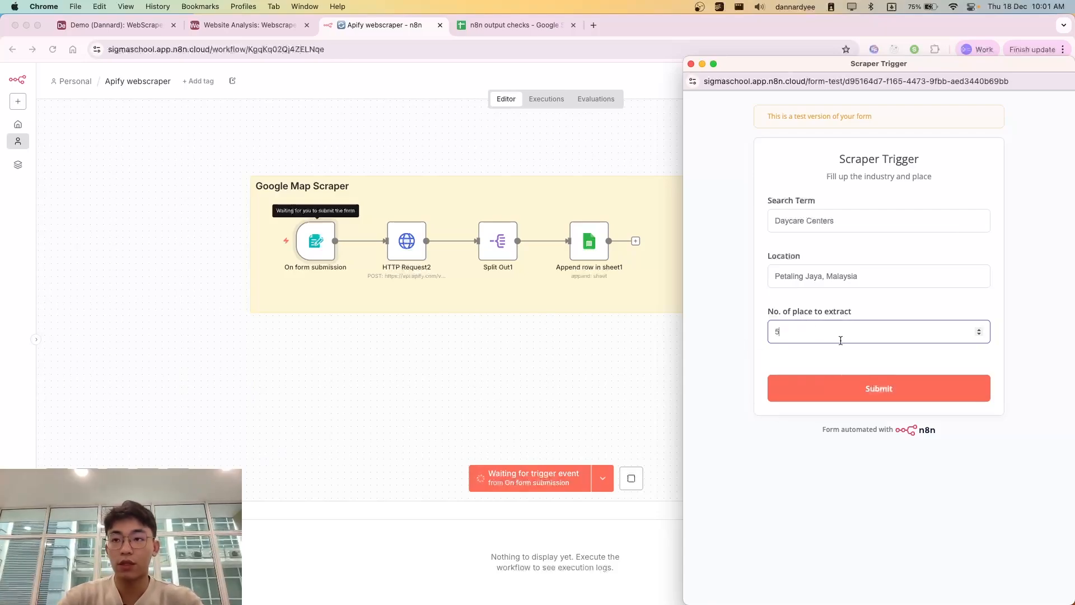
{"action": "left_click", "coordinate": [842, 387]}
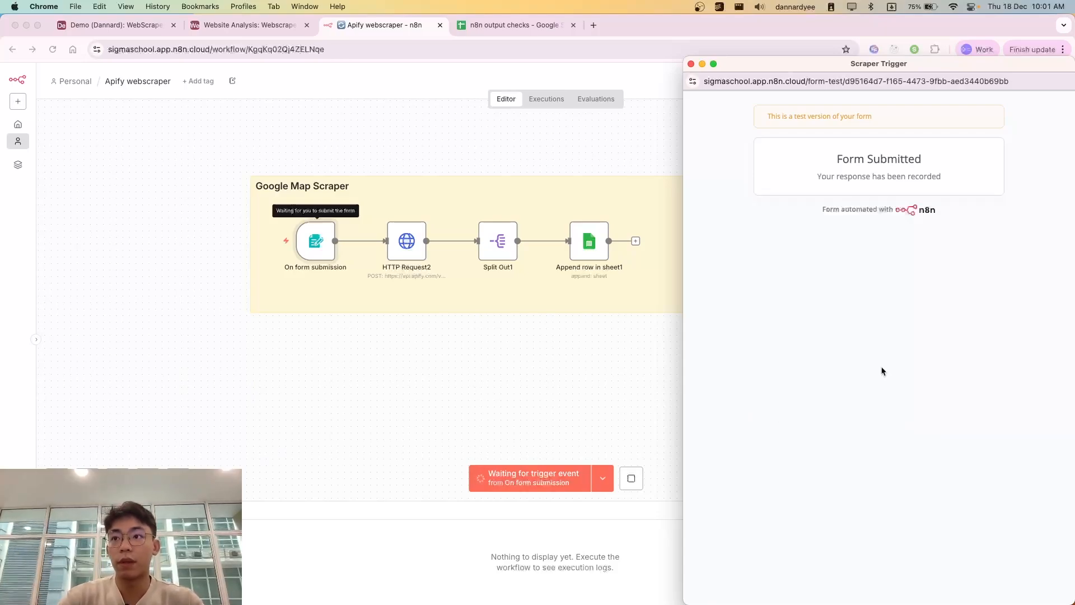
{"action": "left_click", "coordinate": [692, 64]}
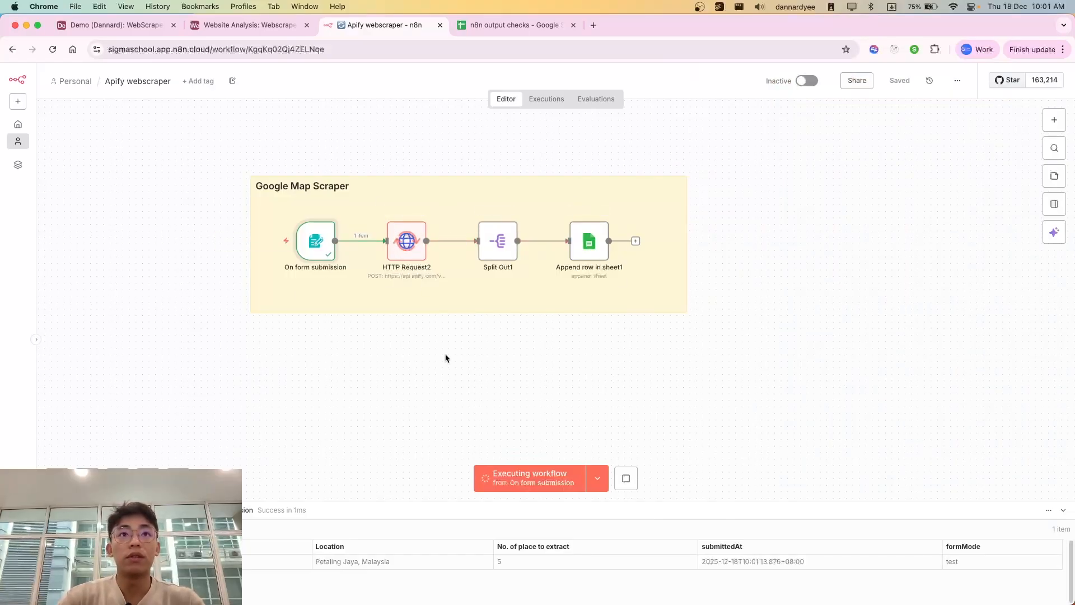
Check the workflow run and examine the names and addresses of the newly appended childcare centres in rows 88 to 92 of the spreadsheet.
{"action": "left_click", "coordinate": [511, 26]}
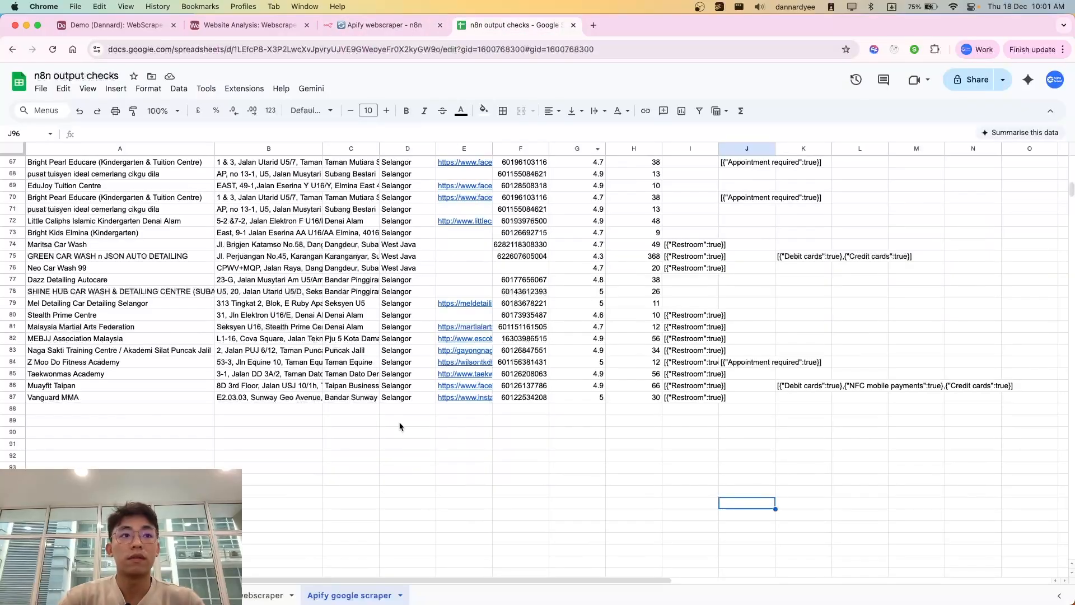
{"action": "left_click", "coordinate": [362, 447]}
{"action": "scroll", "coordinate": [363, 448], "scroll_direction": "down", "scroll_amount": 1}
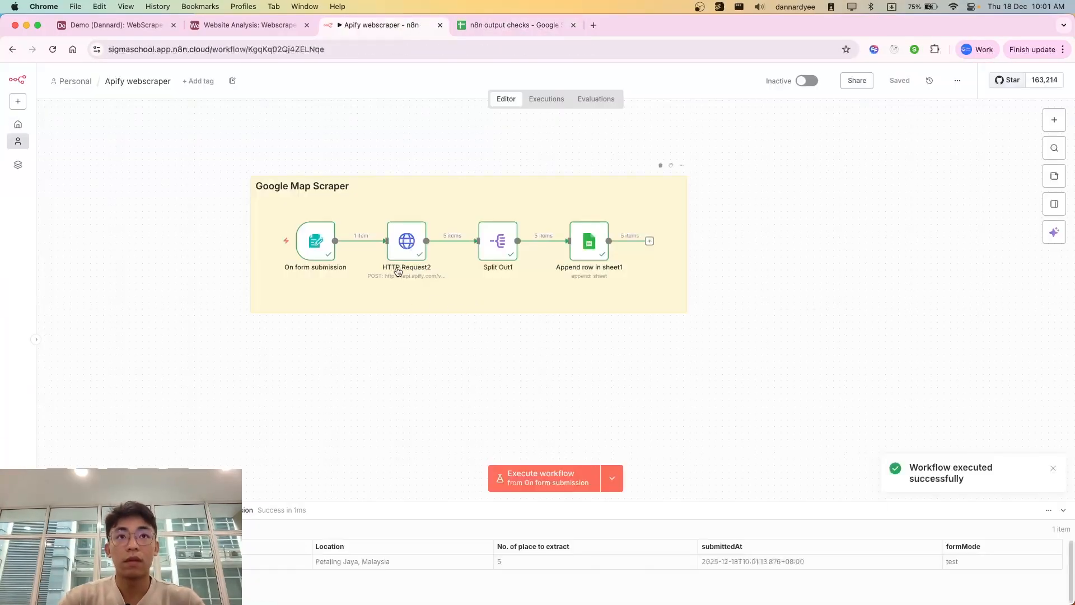
{"action": "left_click", "coordinate": [520, 22]}
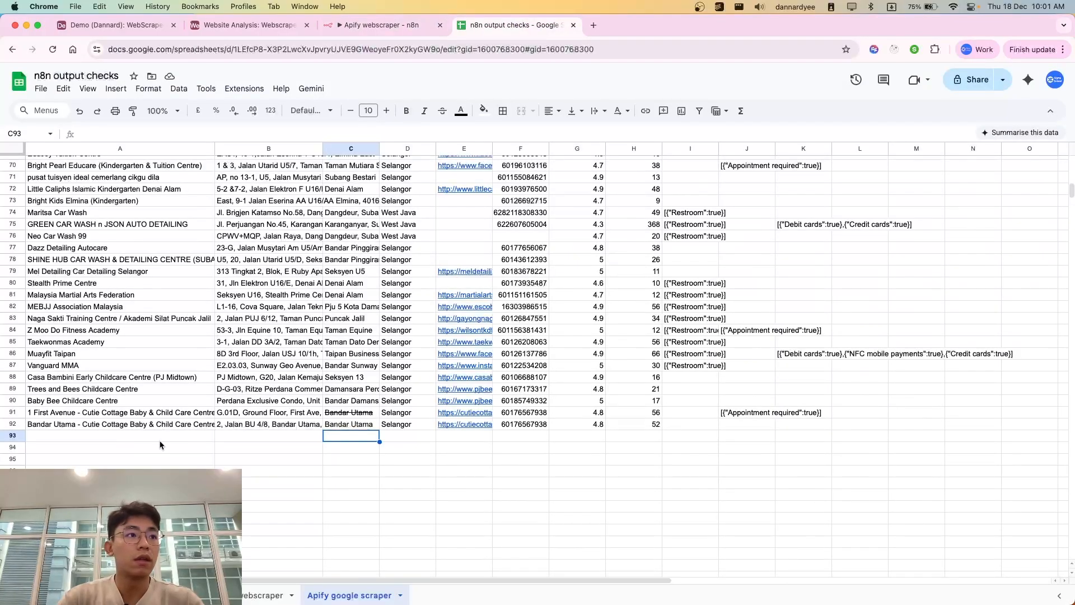
{"action": "scroll", "coordinate": [159, 445], "scroll_direction": "up", "scroll_amount": 1}
{"action": "left_click_drag", "start_coordinate": [87, 390], "coordinate": [87, 439]}
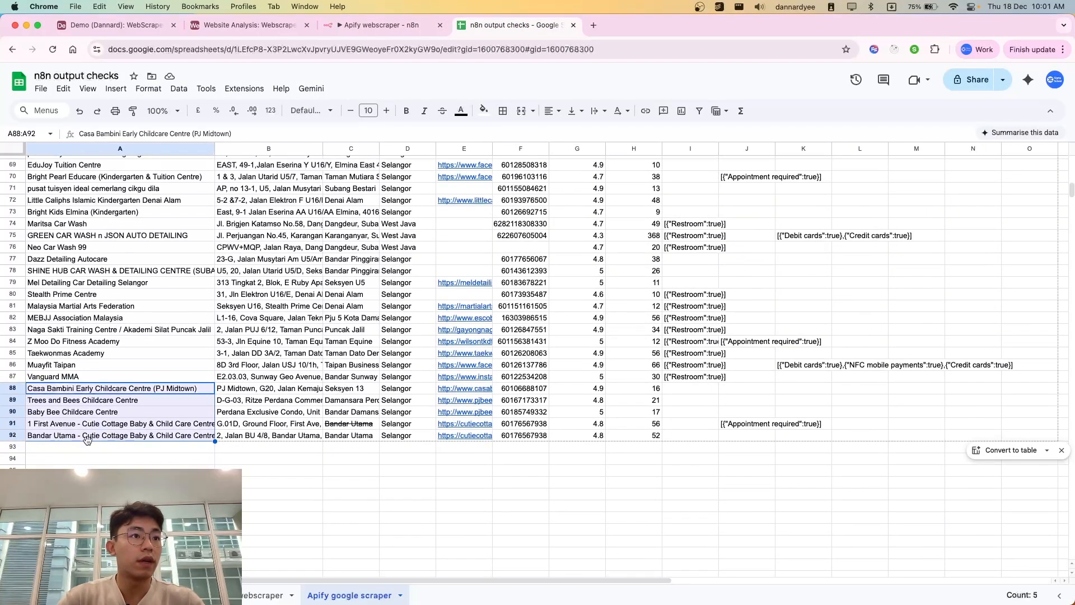
{"action": "scroll", "coordinate": [171, 436], "scroll_direction": "down", "scroll_amount": 1}
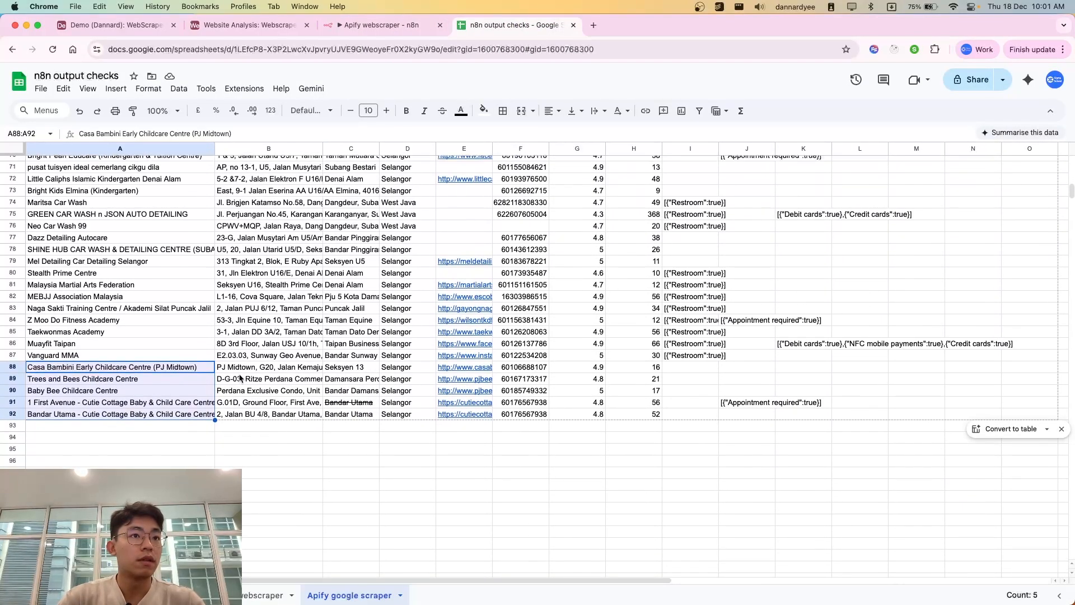
{"action": "scroll", "coordinate": [221, 399], "scroll_direction": "up", "scroll_amount": 1}
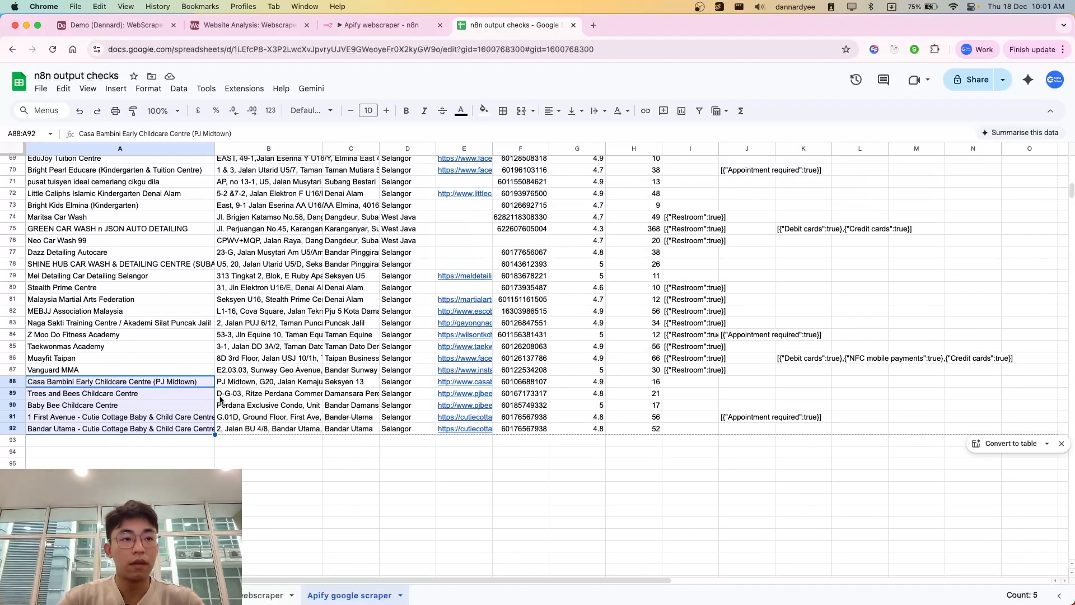
{"action": "left_click_drag", "start_coordinate": [280, 385], "coordinate": [284, 427]}
{"action": "left_click", "coordinate": [303, 428]}
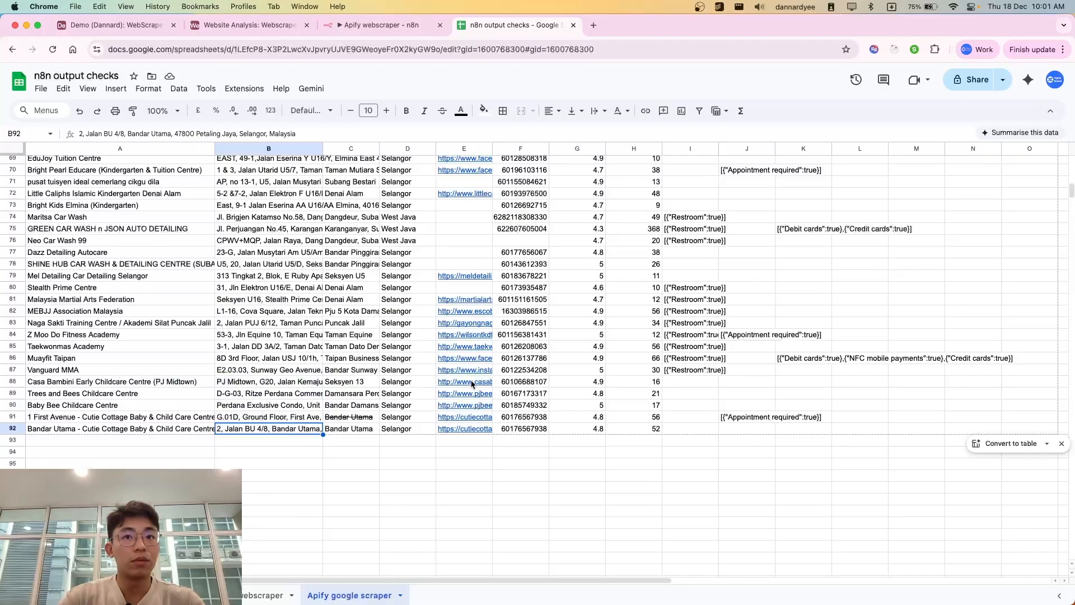
Examine the websites, phone numbers, ratings and review counts of the childcare centres in rows 88 to 92, and return to the Apify webscraper workflow.
{"action": "left_click_drag", "start_coordinate": [487, 374], "coordinate": [551, 429]}
{"action": "left_click", "coordinate": [647, 442]}
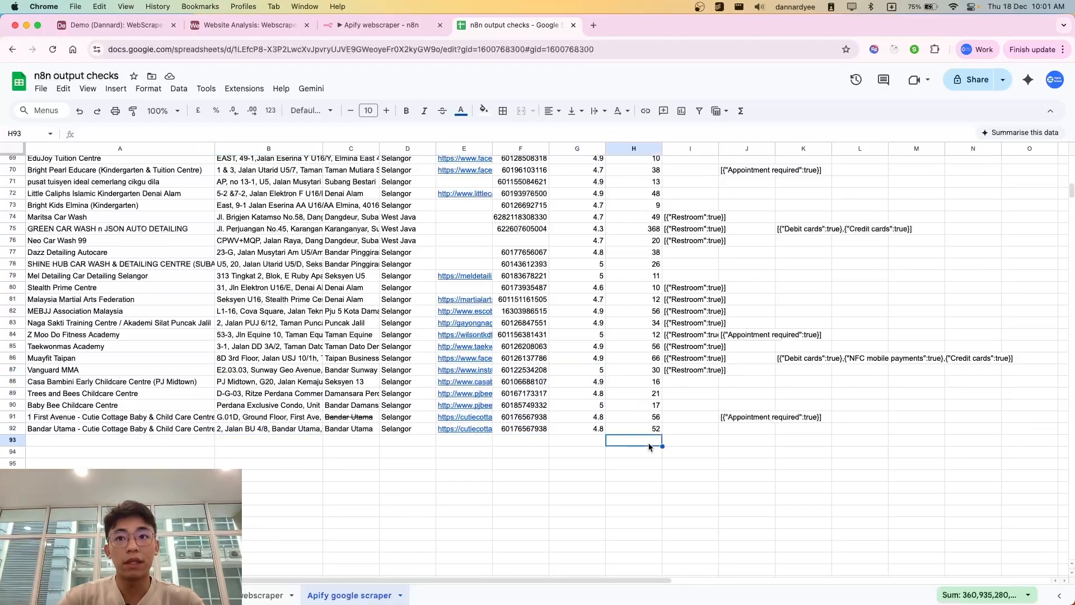
{"action": "scroll", "coordinate": [761, 444], "scroll_direction": "right", "scroll_amount": 1}
{"action": "scroll", "coordinate": [760, 447], "scroll_direction": "right", "scroll_amount": 1}
{"action": "scroll", "coordinate": [761, 447], "scroll_direction": "up", "scroll_amount": 1}
{"action": "scroll", "coordinate": [760, 447], "scroll_direction": "left", "scroll_amount": 1}
{"action": "left_click", "coordinate": [347, 505]}
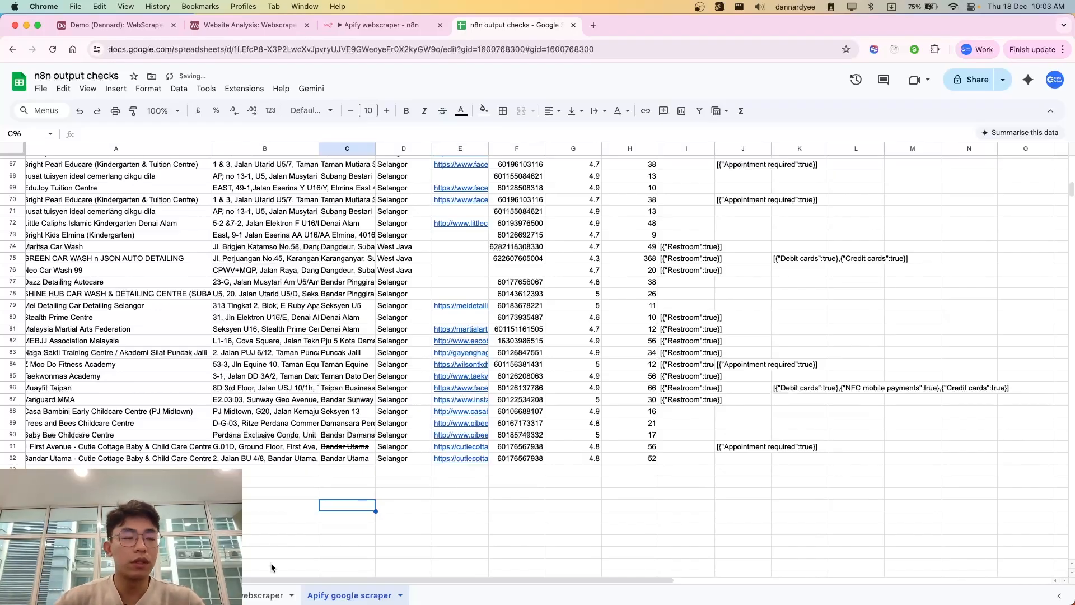
{"action": "left_click", "coordinate": [381, 25]}
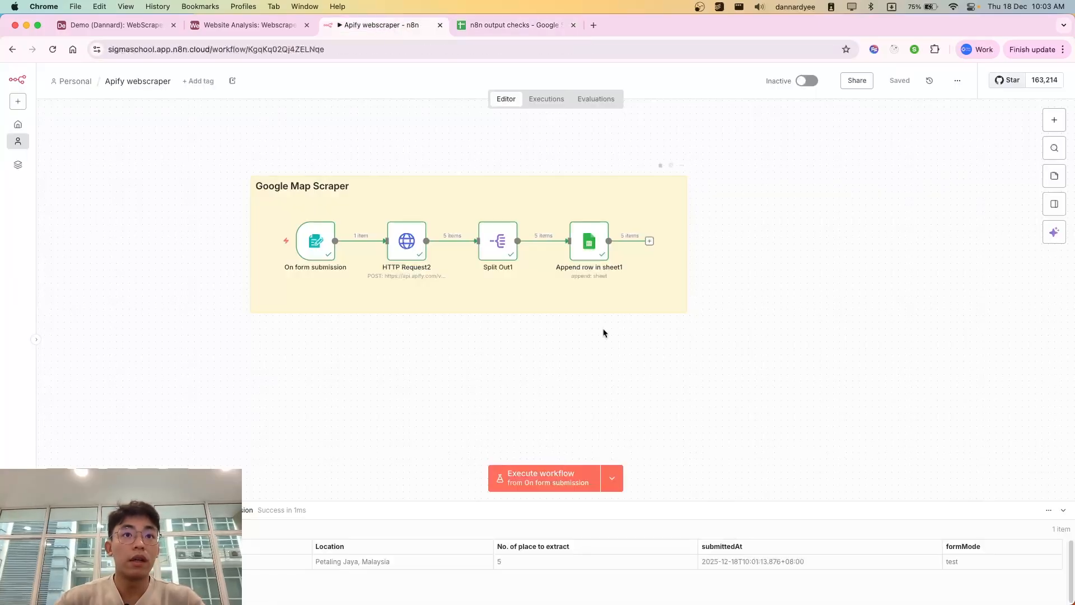
{"action": "scroll", "coordinate": [435, 374], "scroll_direction": "down", "scroll_amount": 1}
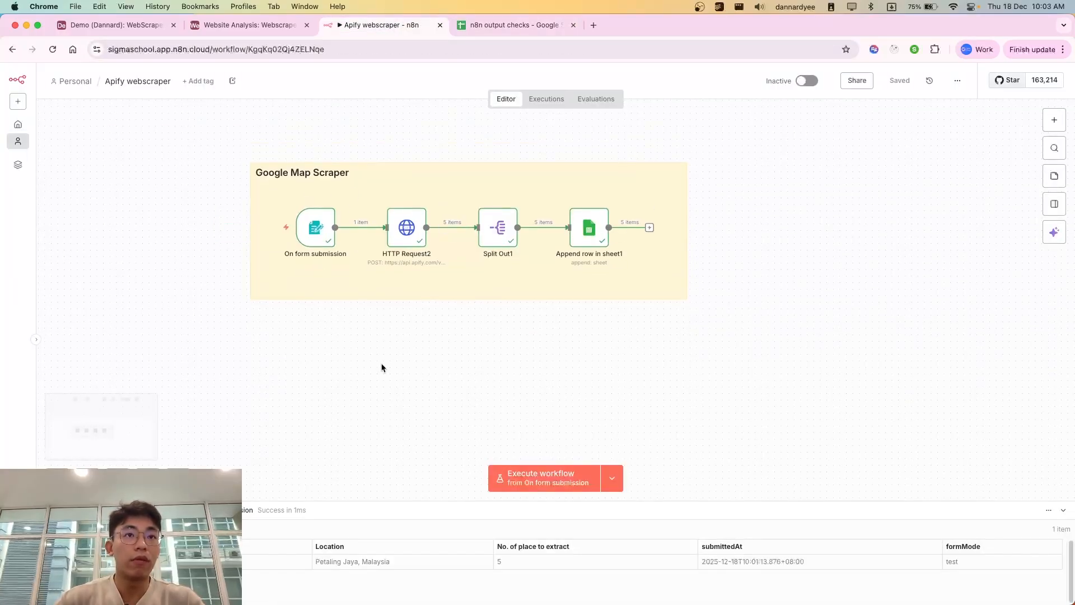
Switch to the Apify website, enter the Console, and go through the Actors page to the Apify Store.
{"action": "key", "text": "ctrl+Tab"}
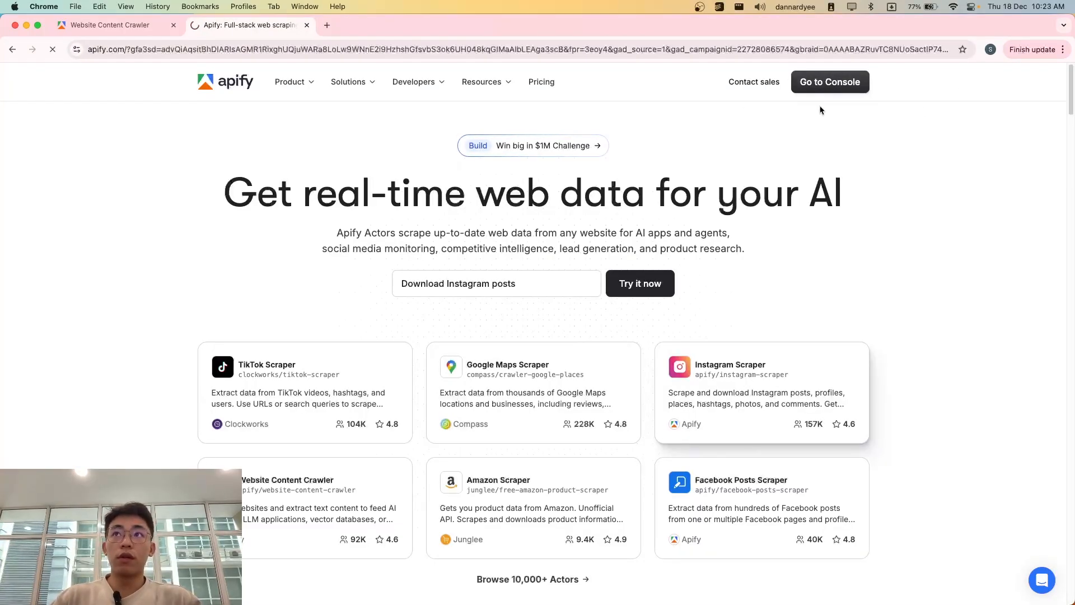
{"action": "left_click", "coordinate": [829, 85]}
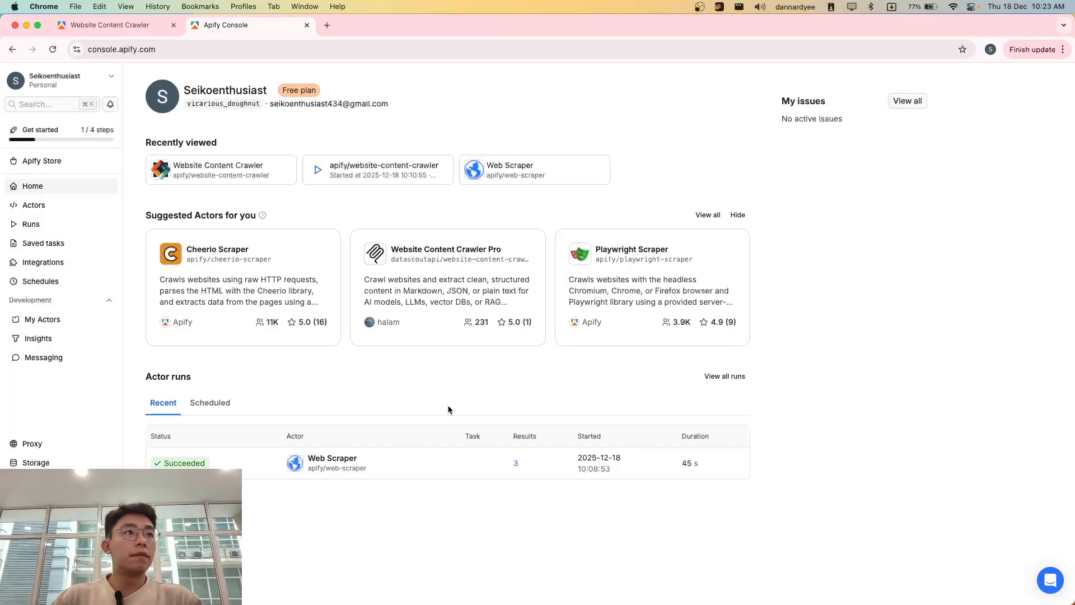
{"action": "left_click", "coordinate": [26, 209]}
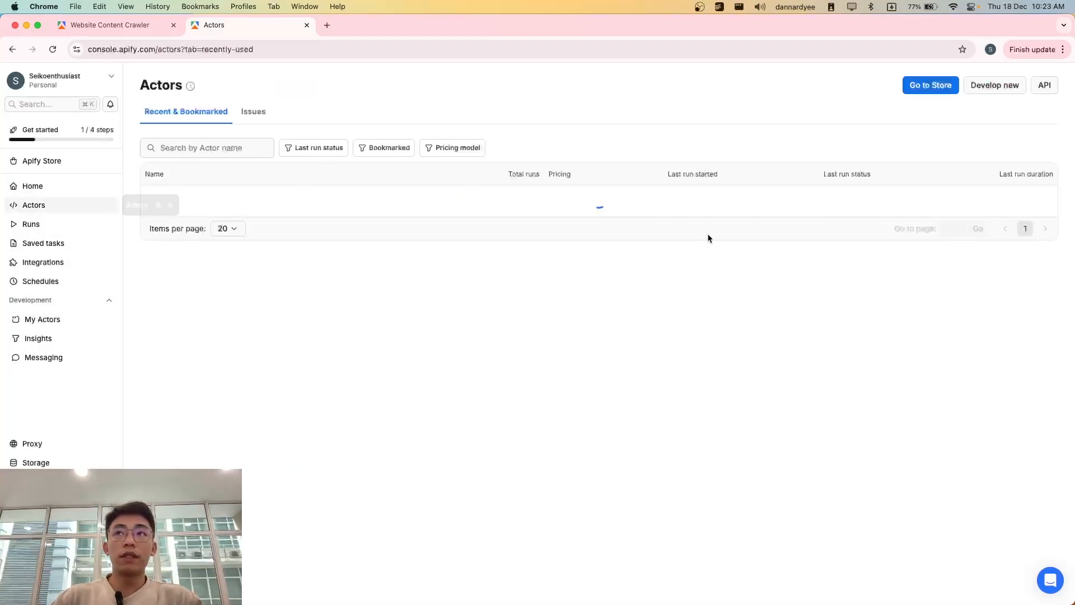
{"action": "left_click", "coordinate": [927, 89]}
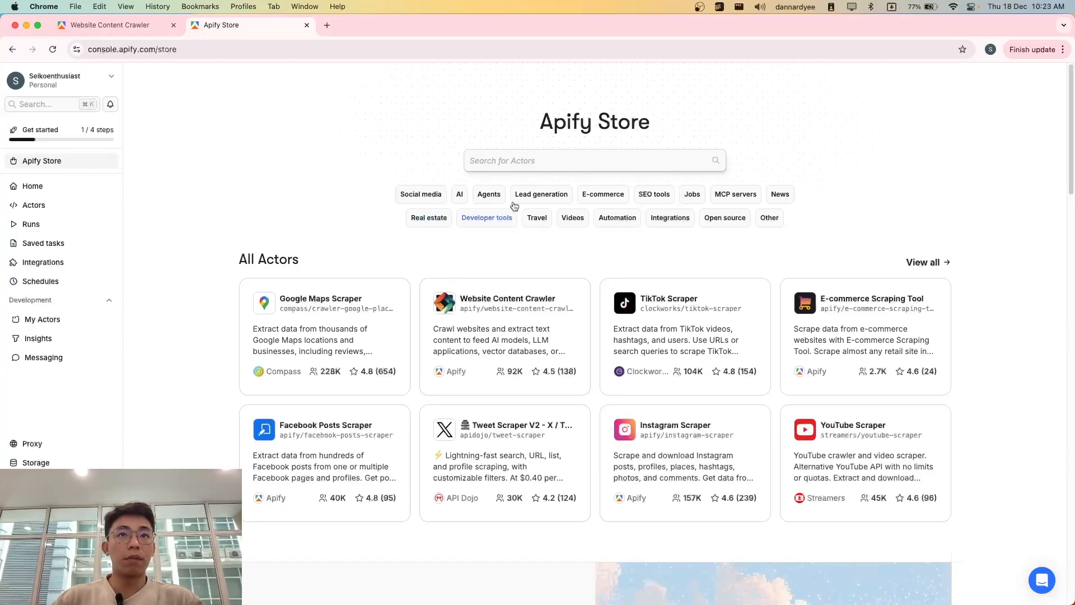
Search the Apify Store for webscraper.
{"action": "left_click", "coordinate": [507, 161]}
{"action": "type", "text": "websc"}
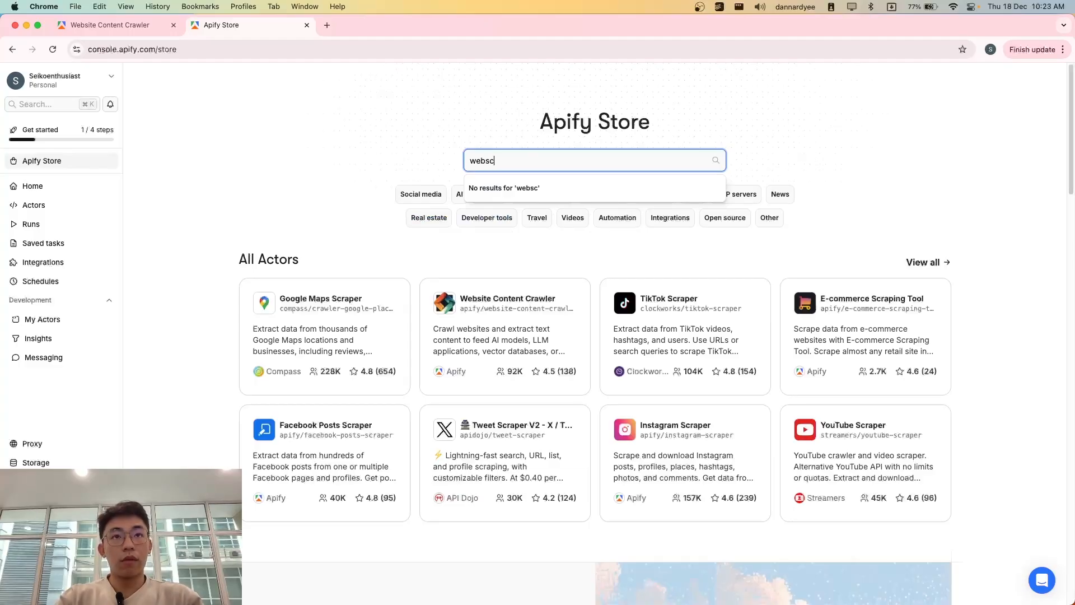
{"action": "type", "text": "raper"}
{"action": "key", "text": "Return"}
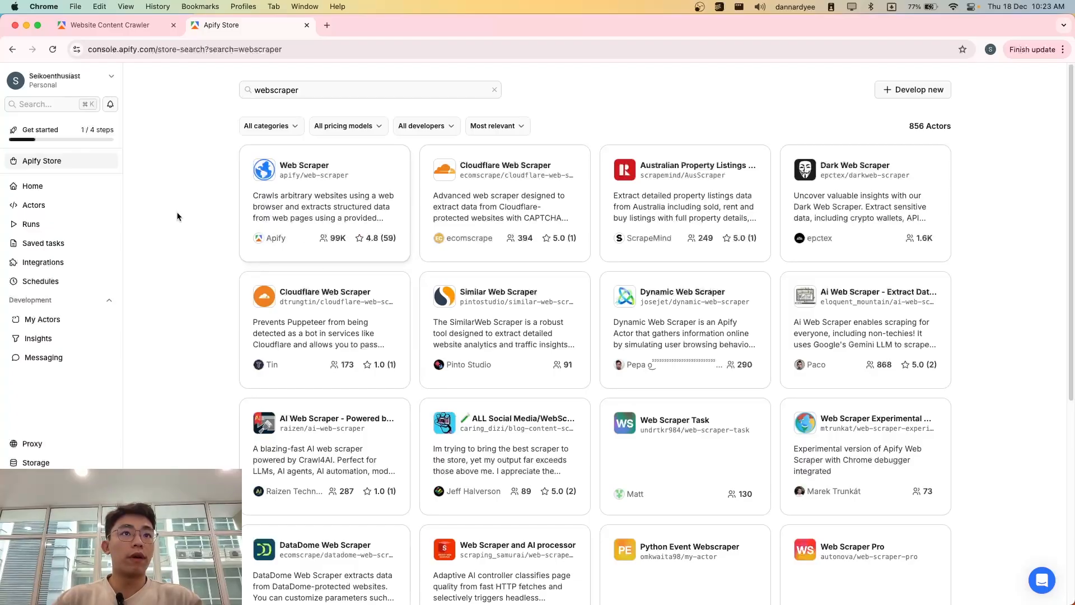
Return to the main Apify Store page, open the Website Content Crawler Actor, and bring up its API endpoints.
{"action": "key", "text": "super+["}
{"action": "left_click", "coordinate": [467, 331]}
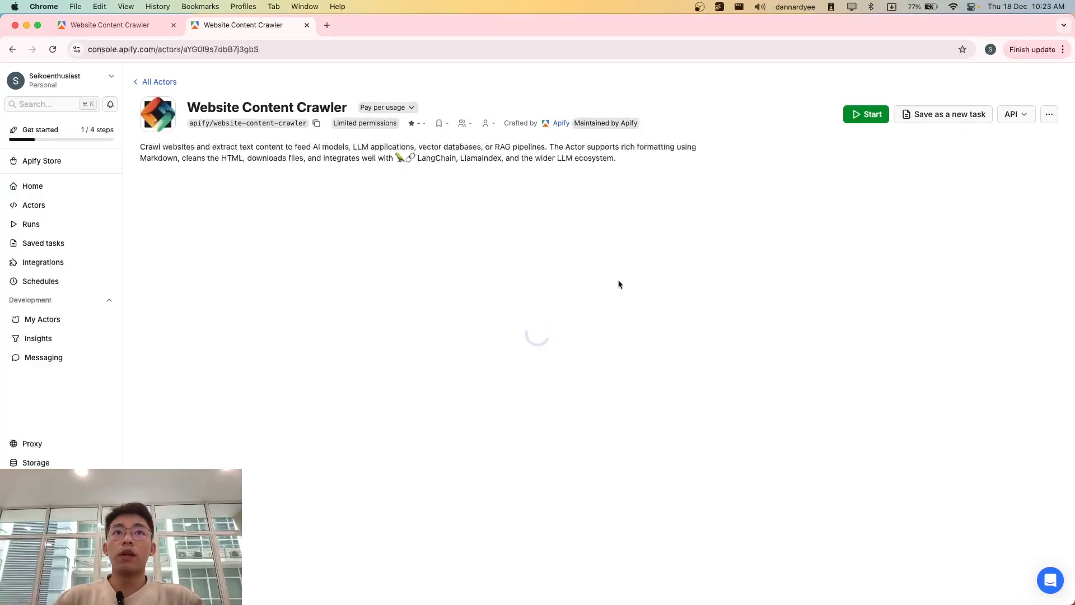
{"action": "left_click", "coordinate": [1005, 114]}
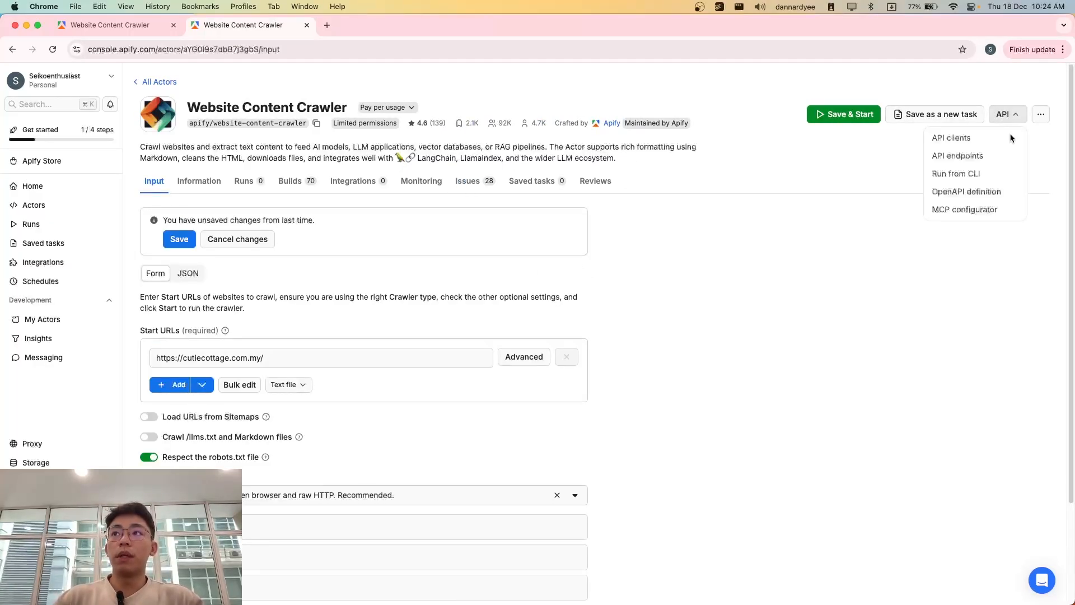
{"action": "left_click", "coordinate": [965, 166]}
Examine the Run Actor synchronously and get dataset items endpoint, close the API dialog, and look over the Actor's input settings.
{"action": "scroll", "coordinate": [456, 473], "scroll_direction": "down", "scroll_amount": 3}
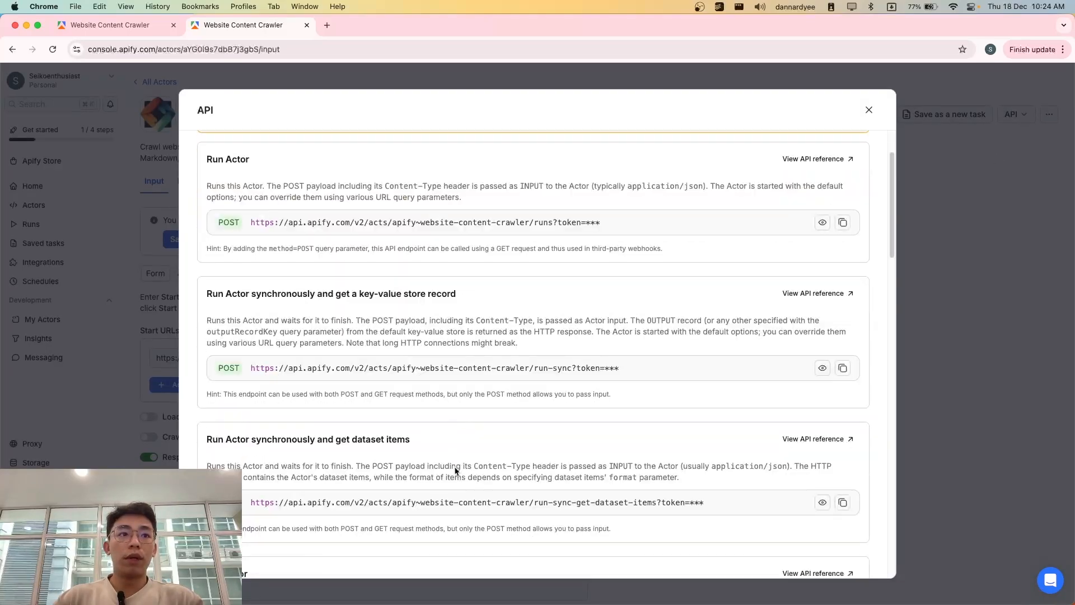
{"action": "scroll", "coordinate": [301, 454], "scroll_direction": "down", "scroll_amount": 1}
{"action": "left_click_drag", "start_coordinate": [246, 438], "coordinate": [620, 457]}
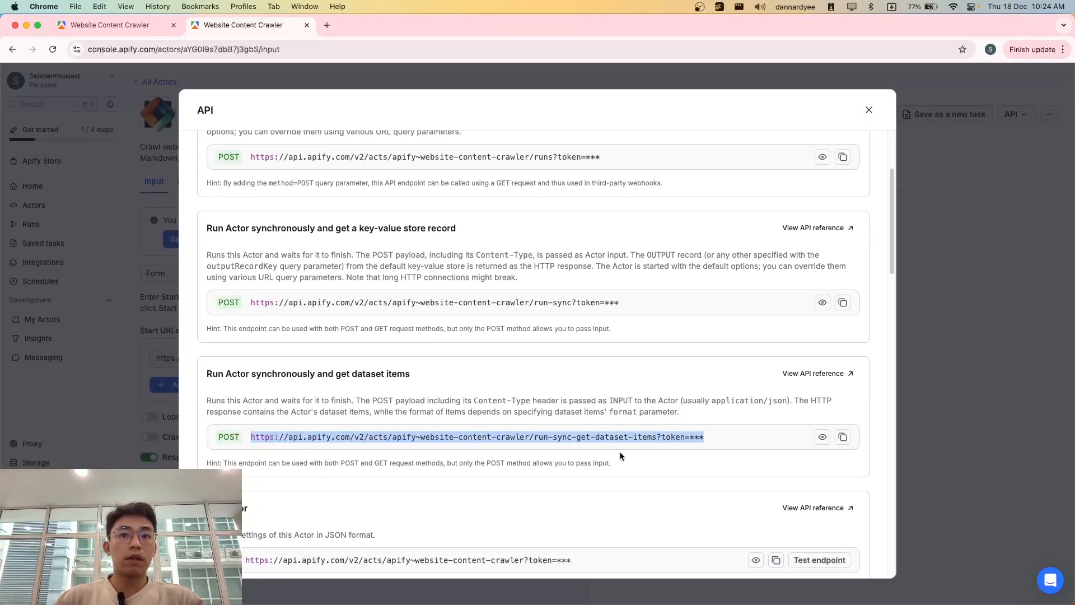
{"action": "left_click", "coordinate": [688, 459]}
{"action": "left_click_drag", "start_coordinate": [207, 374], "coordinate": [408, 383]}
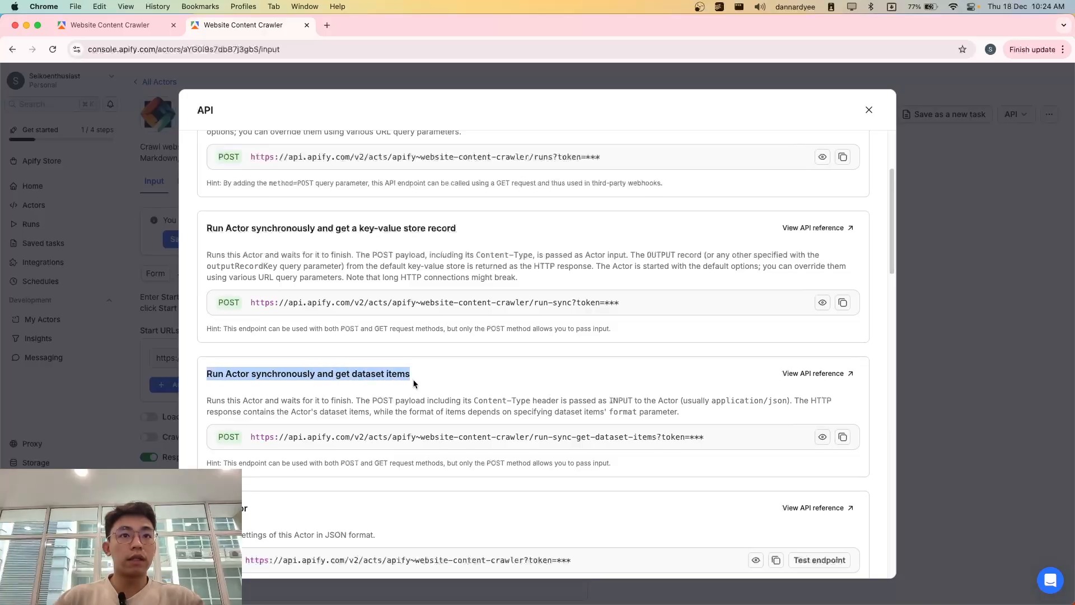
{"action": "left_click", "coordinate": [410, 385]}
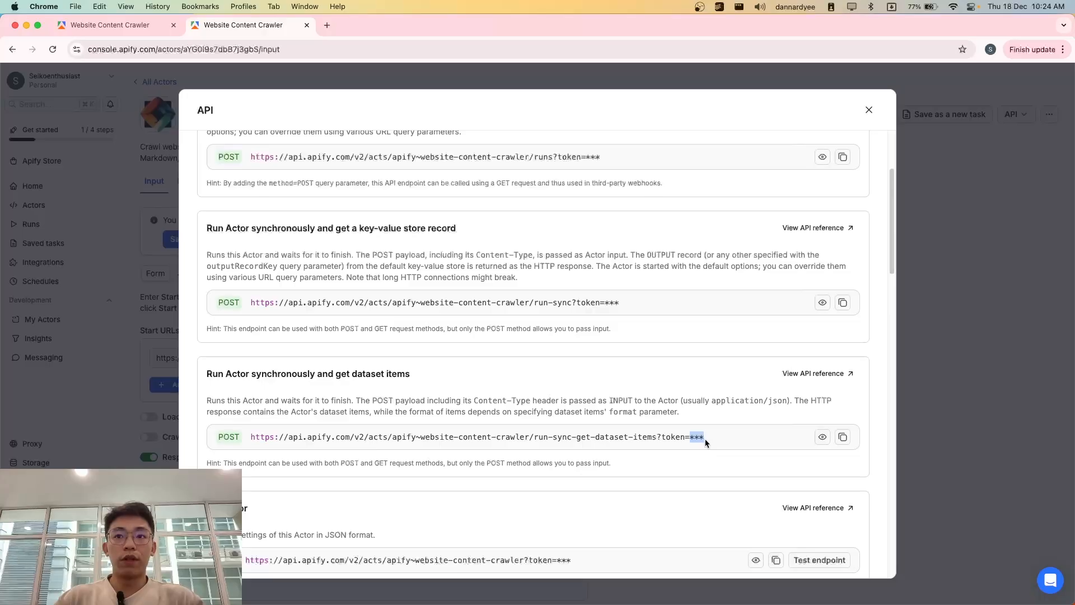
{"action": "left_click", "coordinate": [869, 110]}
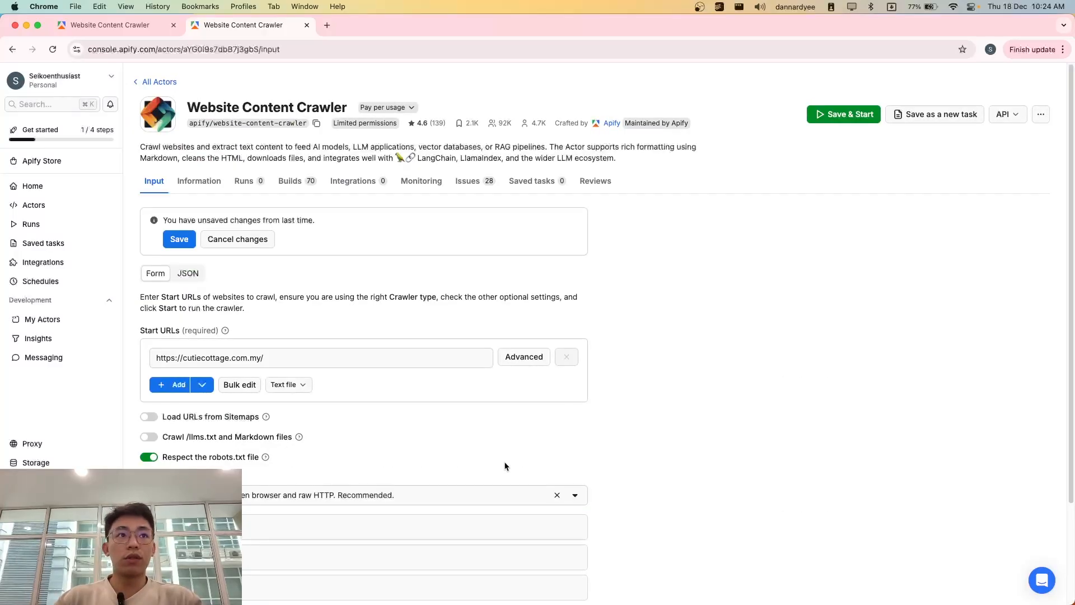
{"action": "scroll", "coordinate": [426, 448], "scroll_direction": "down", "scroll_amount": 2}
{"action": "scroll", "coordinate": [482, 345], "scroll_direction": "up", "scroll_amount": 2}
{"action": "scroll", "coordinate": [611, 392], "scroll_direction": "down", "scroll_amount": 1}
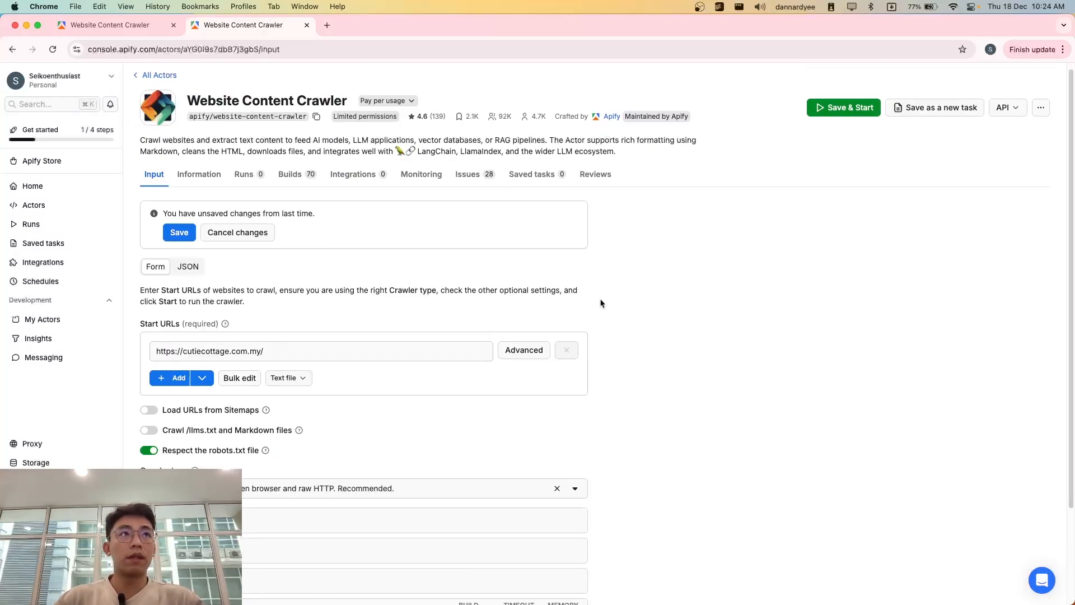
Switch to the n8n workflow and add an On new n8n Form event trigger below the Google Map Scraper group.
{"action": "key", "text": "super+grave"}
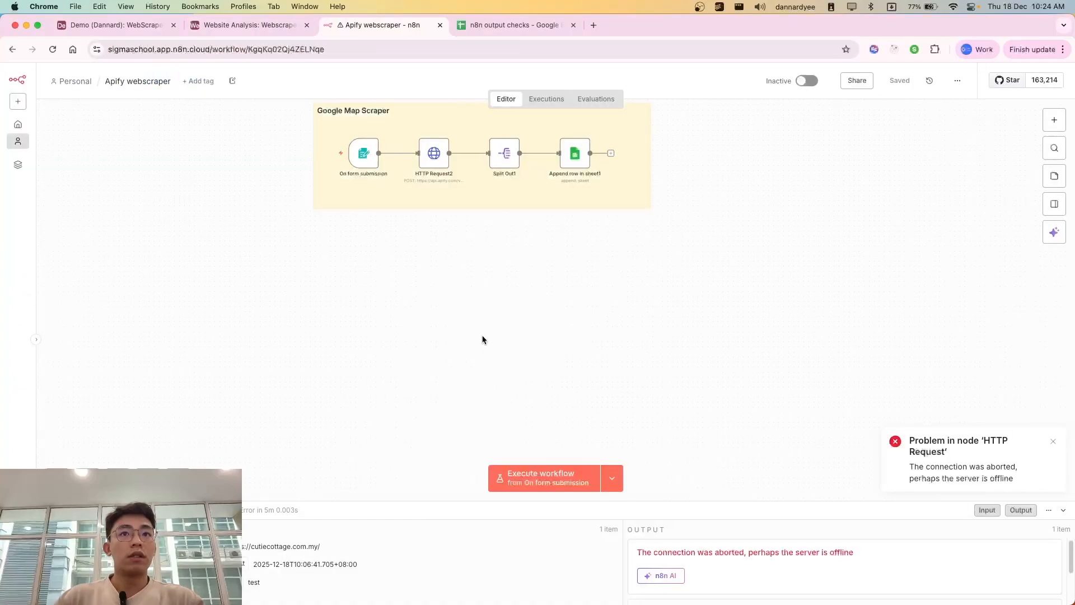
{"action": "key", "text": "Tab"}
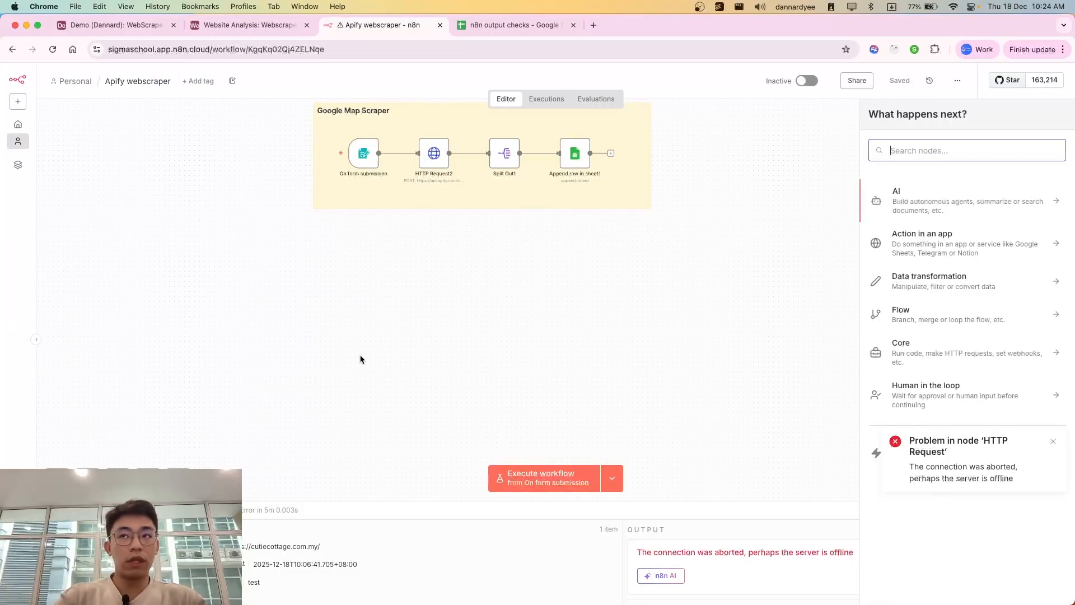
{"action": "type", "text": "n"}
{"action": "key", "text": "BackSpace"}
{"action": "type", "text": "form"}
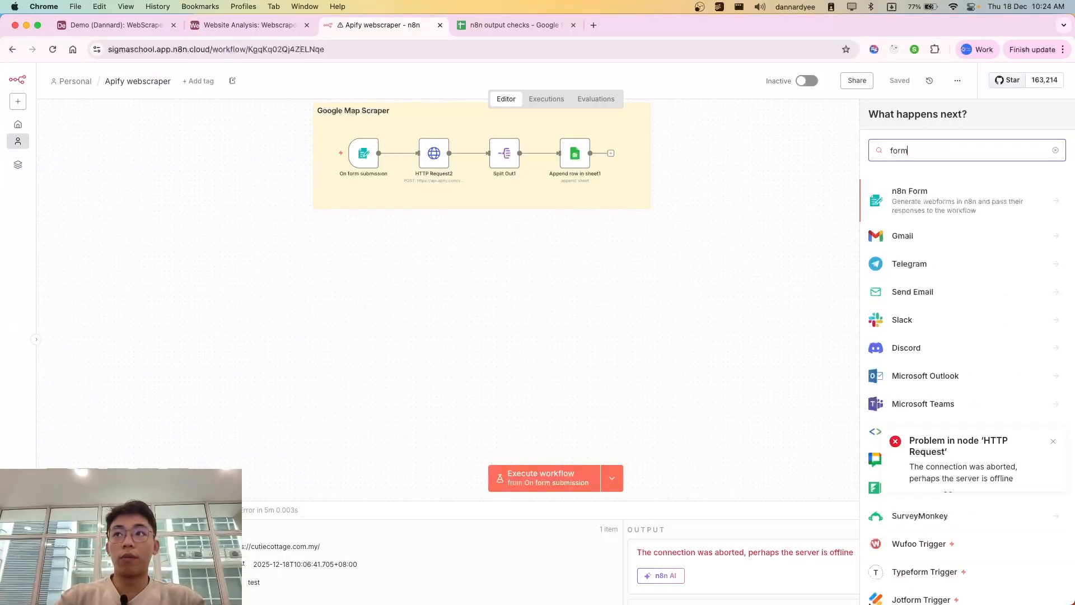
{"action": "key", "text": "Return"}
{"action": "left_click", "coordinate": [891, 266]}
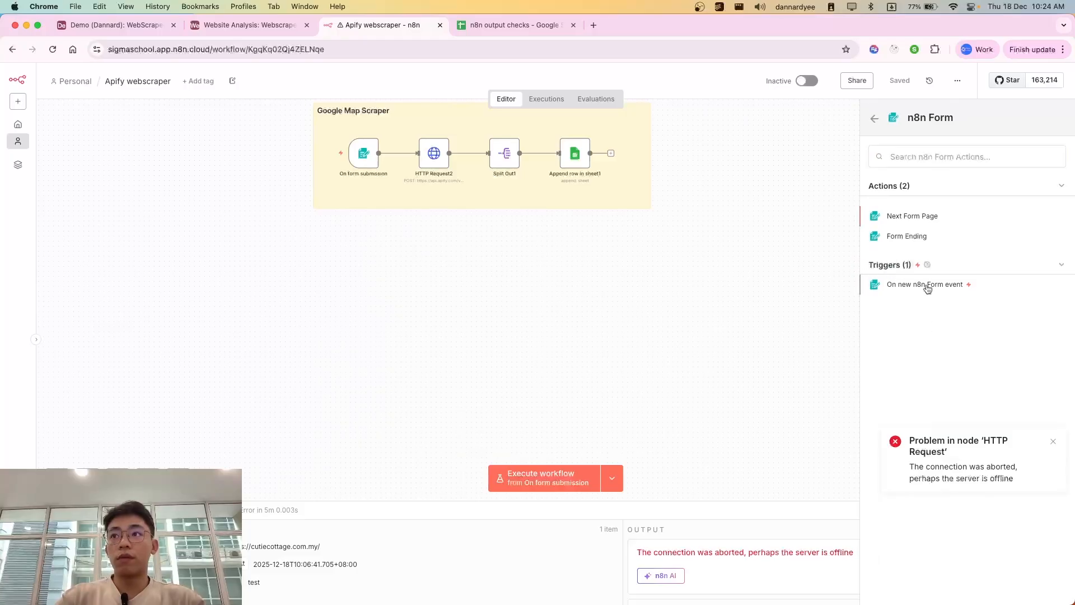
{"action": "left_click_drag", "start_coordinate": [862, 343], "coordinate": [383, 346]}
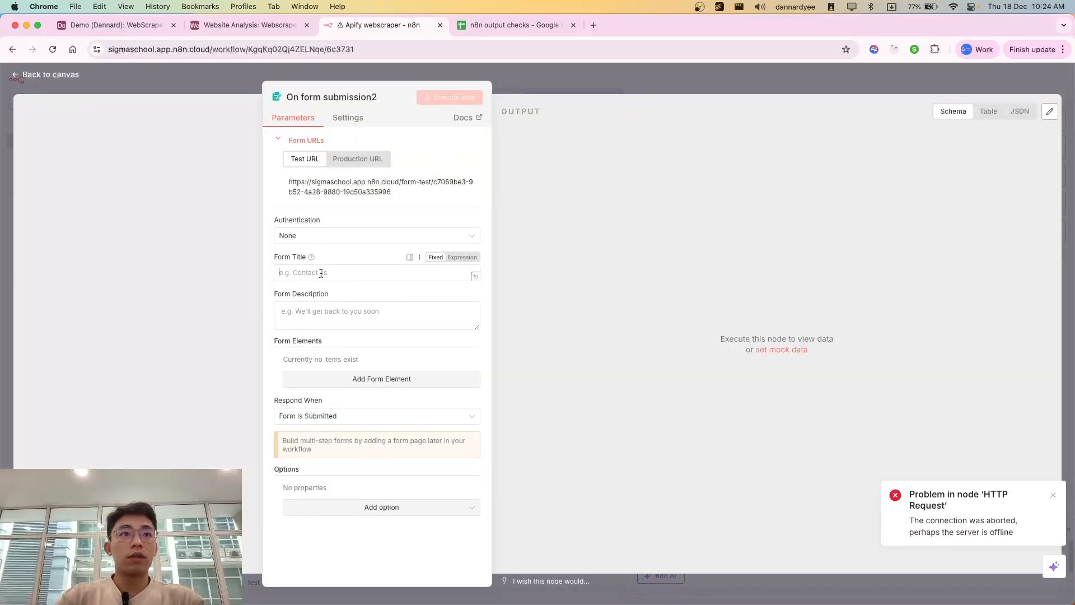
Title the new form Webscraper Demo and add a text form element named URL.
{"action": "left_click", "coordinate": [321, 273]}
{"action": "type", "text": "Webs"}
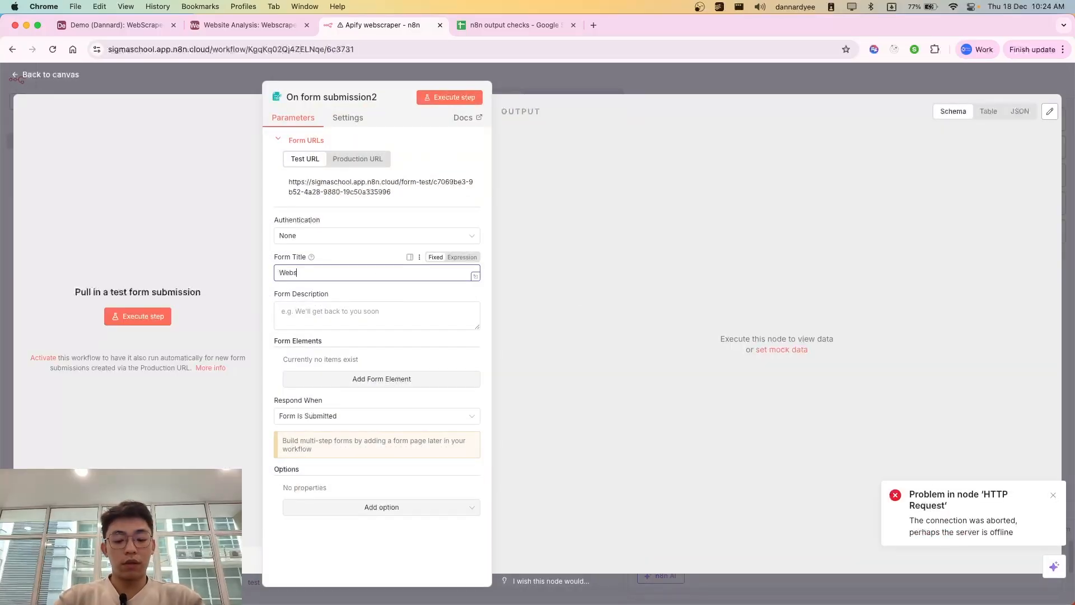
{"action": "type", "text": "craper Demo"}
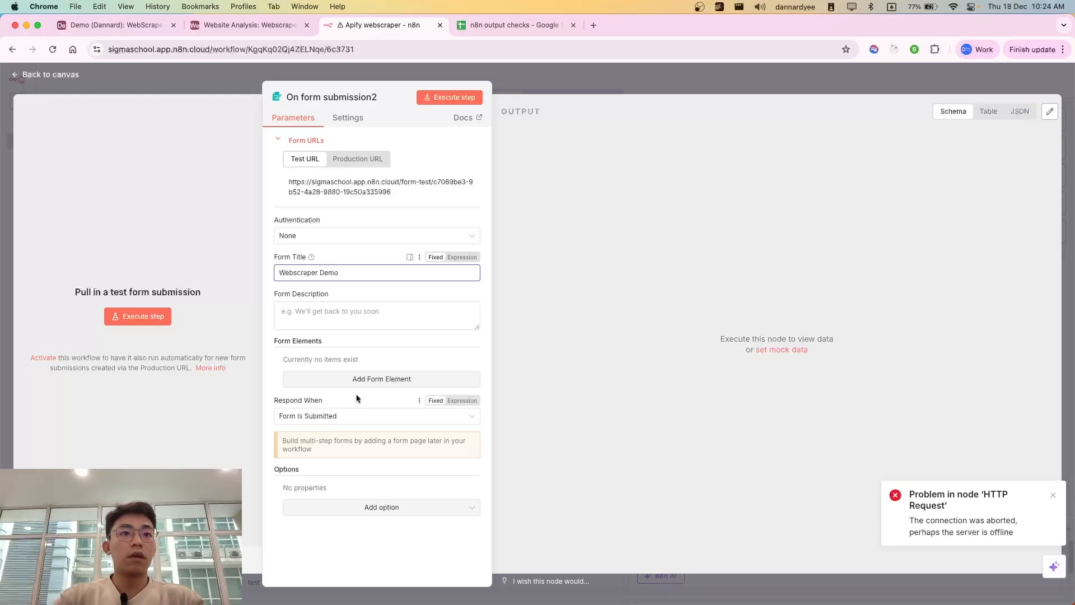
{"action": "left_click", "coordinate": [387, 378]}
{"action": "left_click", "coordinate": [358, 376]}
{"action": "type", "text": "URL"}
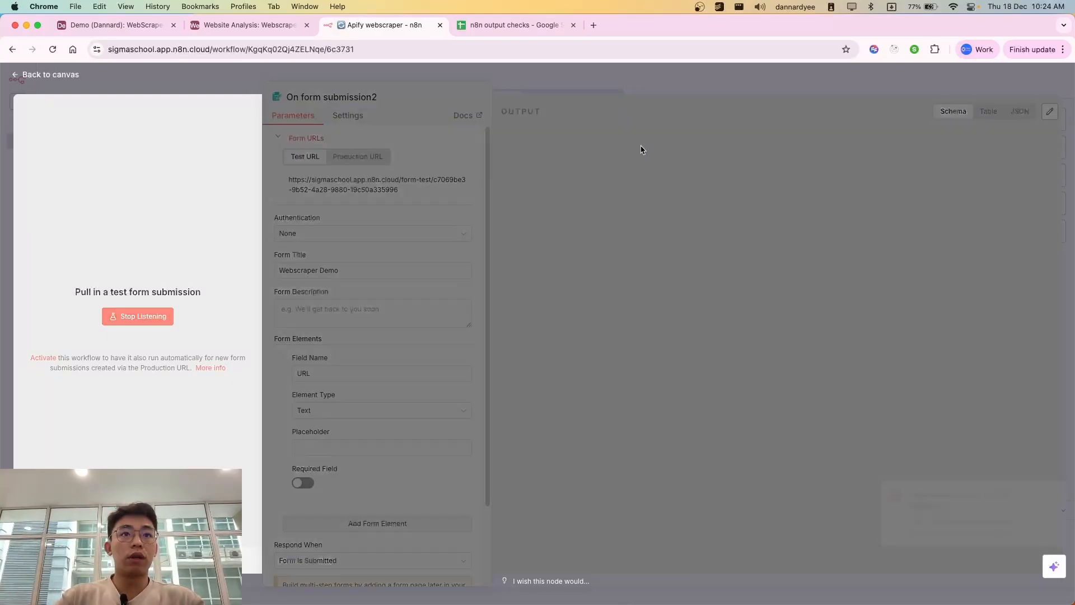
Execute the form trigger to open its test form, and copy the Sharks Muay Thai & MMA website address from a temporary browser tab.
{"action": "left_click", "coordinate": [452, 98]}
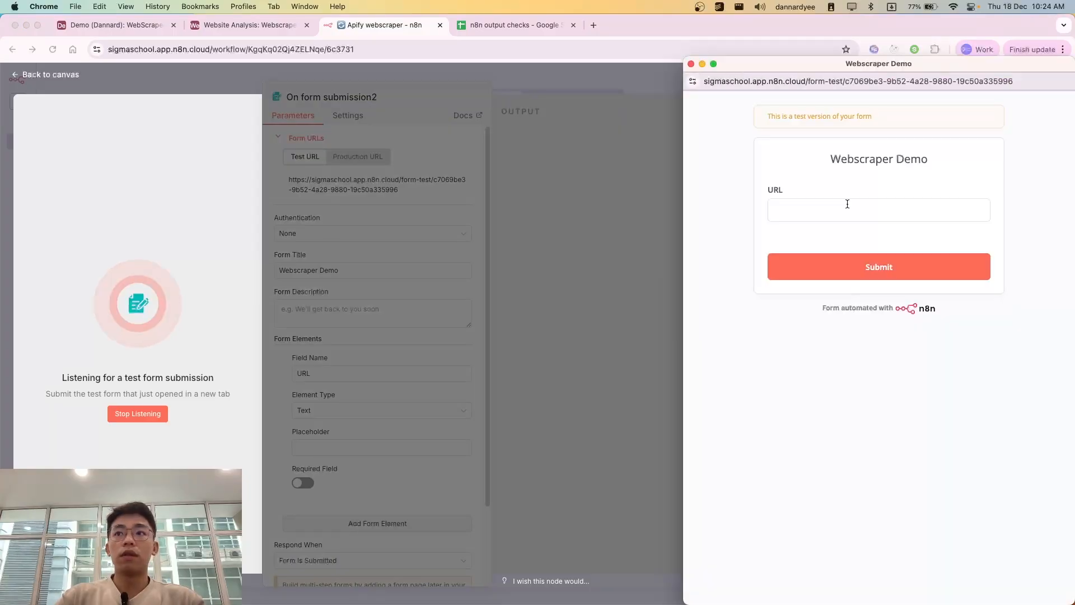
{"action": "left_click", "coordinate": [813, 220]}
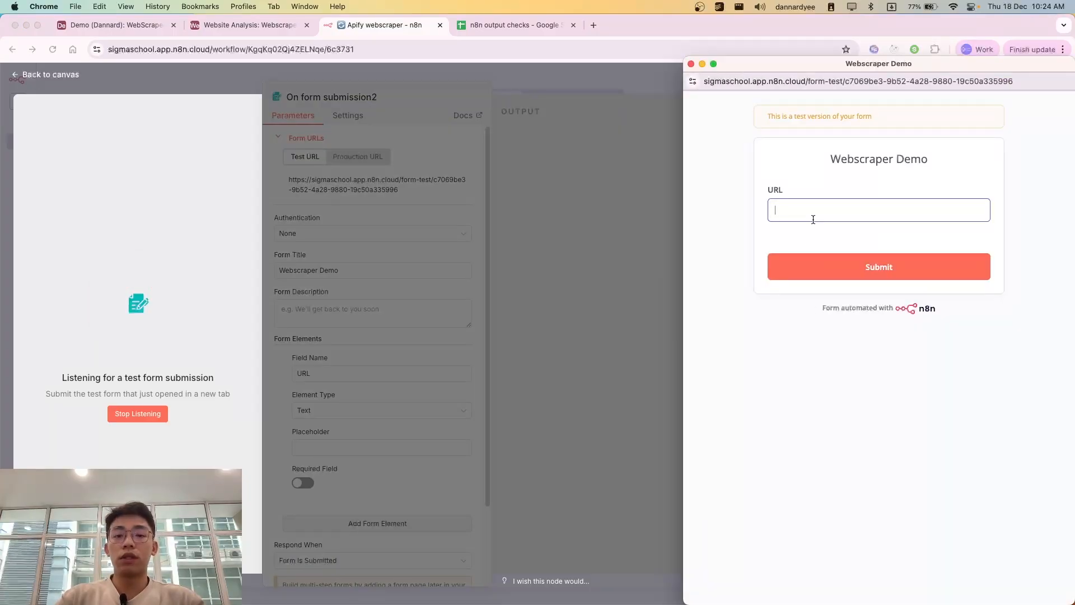
{"action": "key", "text": "super+t"}
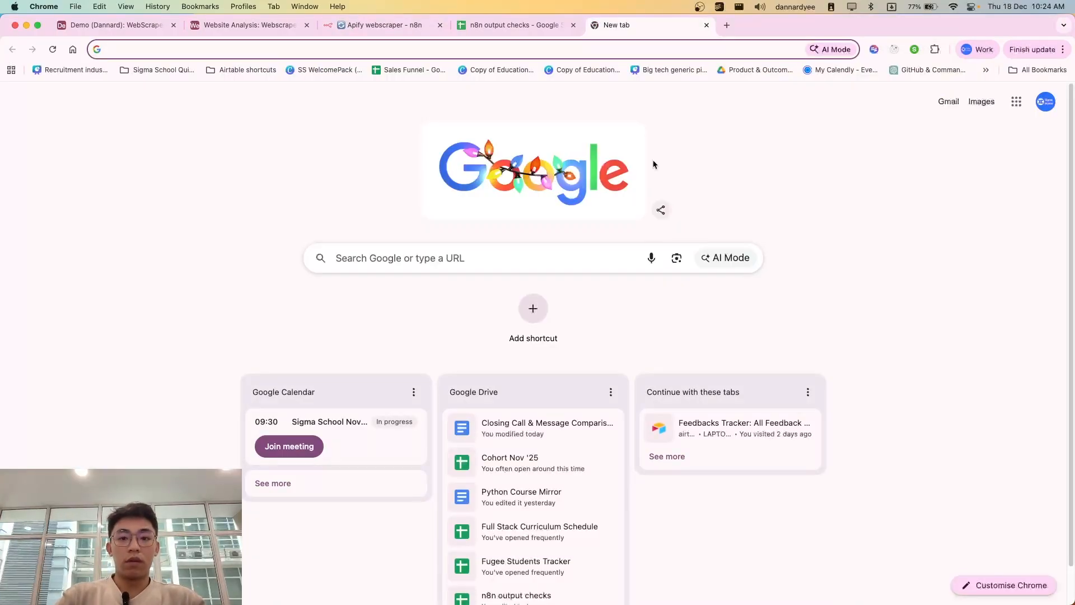
{"action": "type", "text": "shark"}
{"action": "key", "text": "Return"}
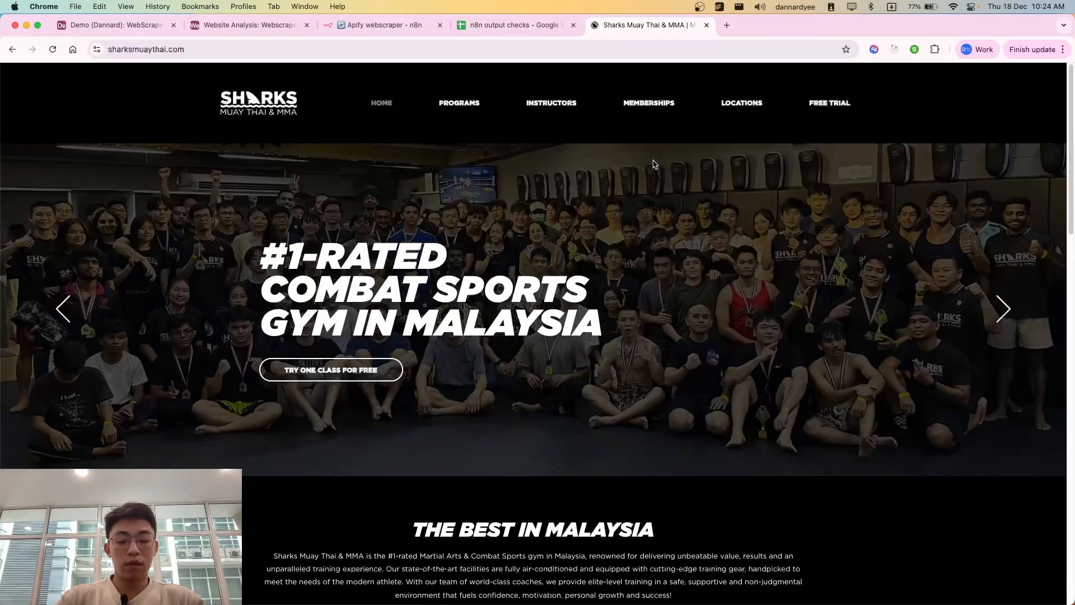
{"action": "key", "text": "super+l"}
{"action": "key", "text": "super+c"}
{"action": "key", "text": "super+w"}
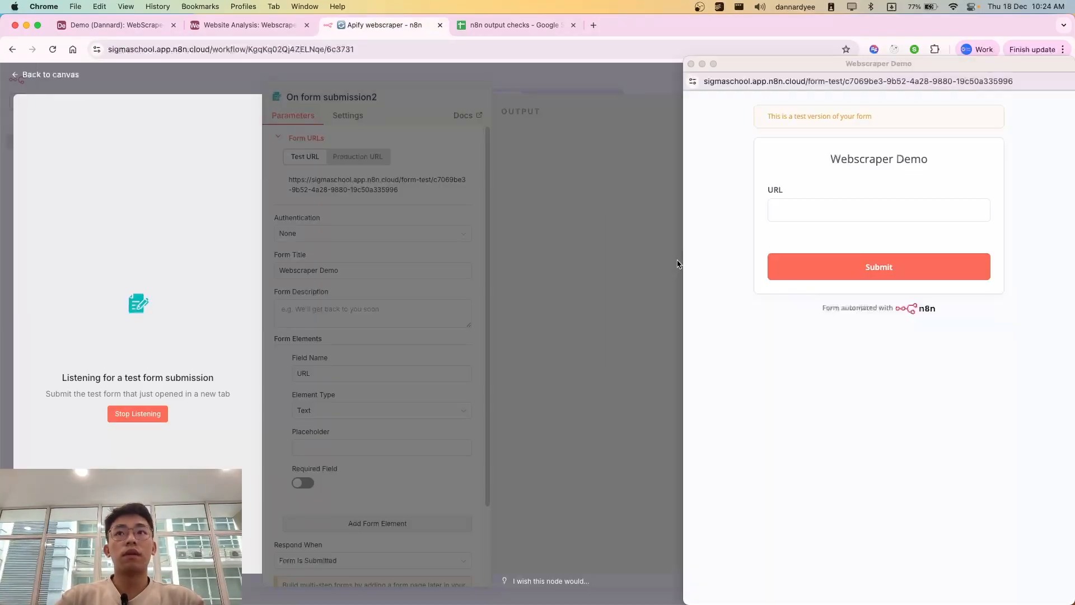
{"action": "key", "text": "super+v"}
{"action": "left_click", "coordinate": [843, 263]}
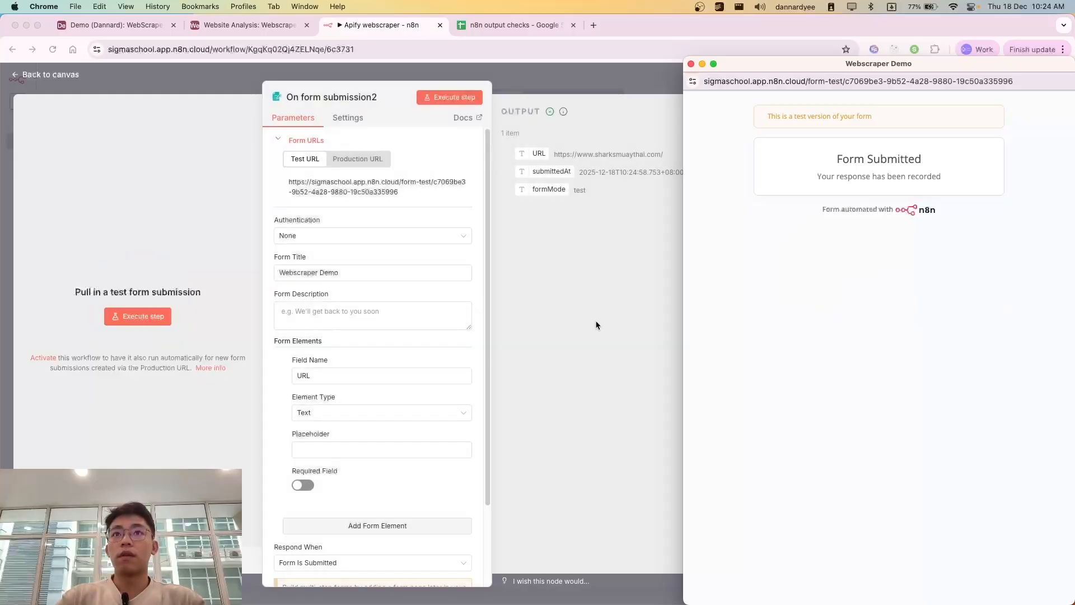
{"action": "left_click", "coordinate": [596, 325]}
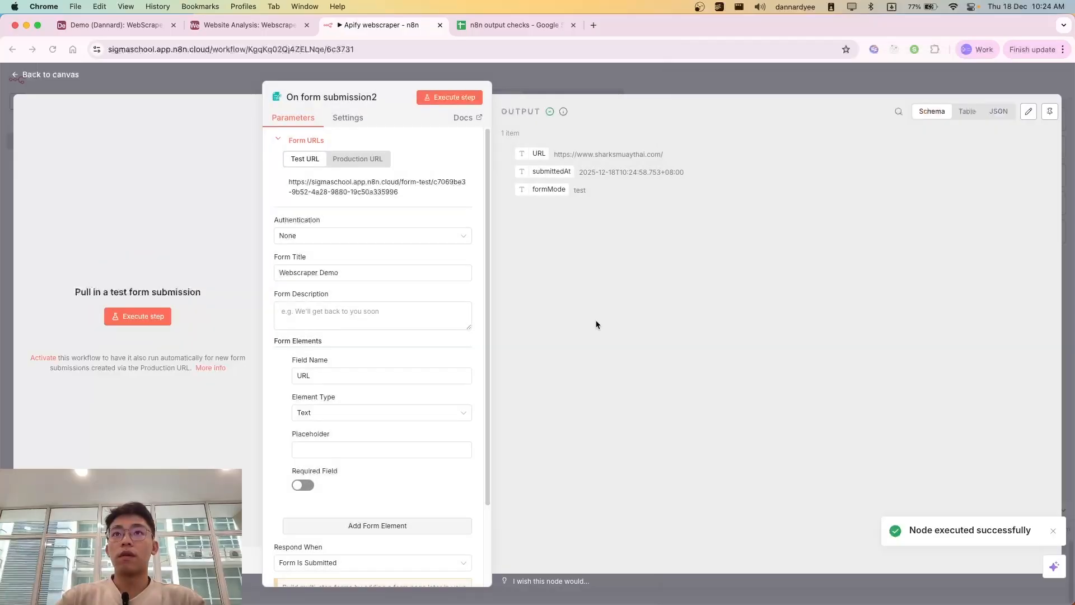
{"action": "left_click", "coordinate": [804, 88]}
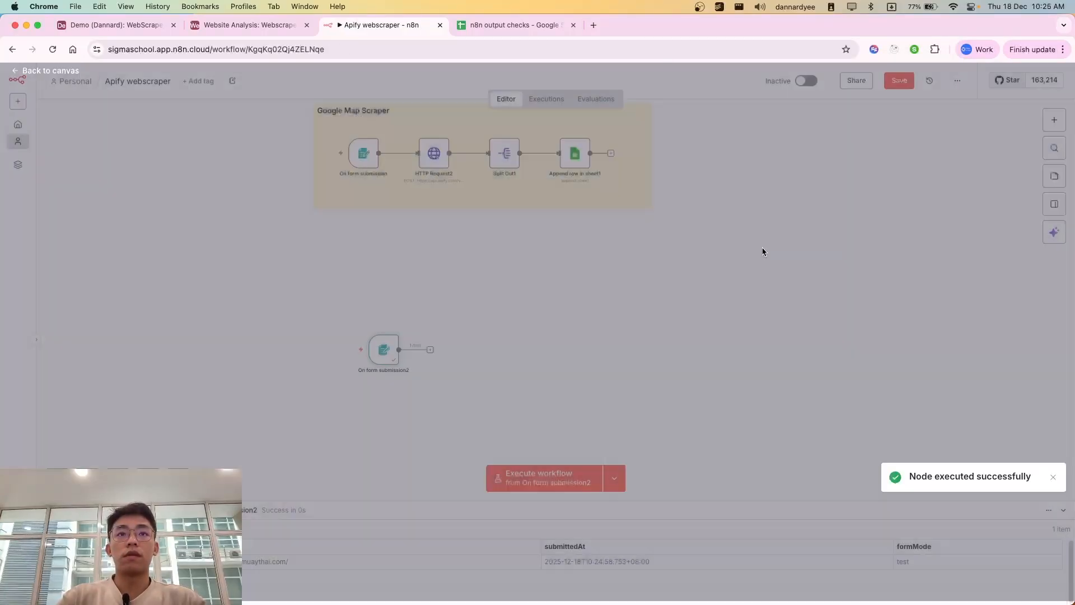
Add an HTTP Request node after the On form submission2 trigger.
{"action": "left_click", "coordinate": [430, 350]}
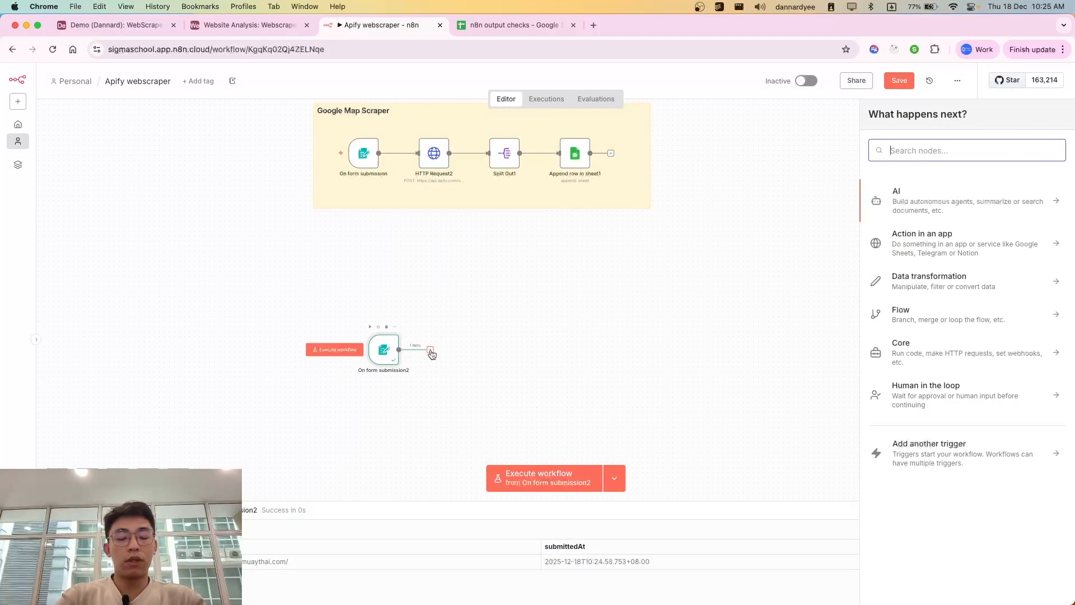
{"action": "type", "text": "htt"}
{"action": "key", "text": "Return"}
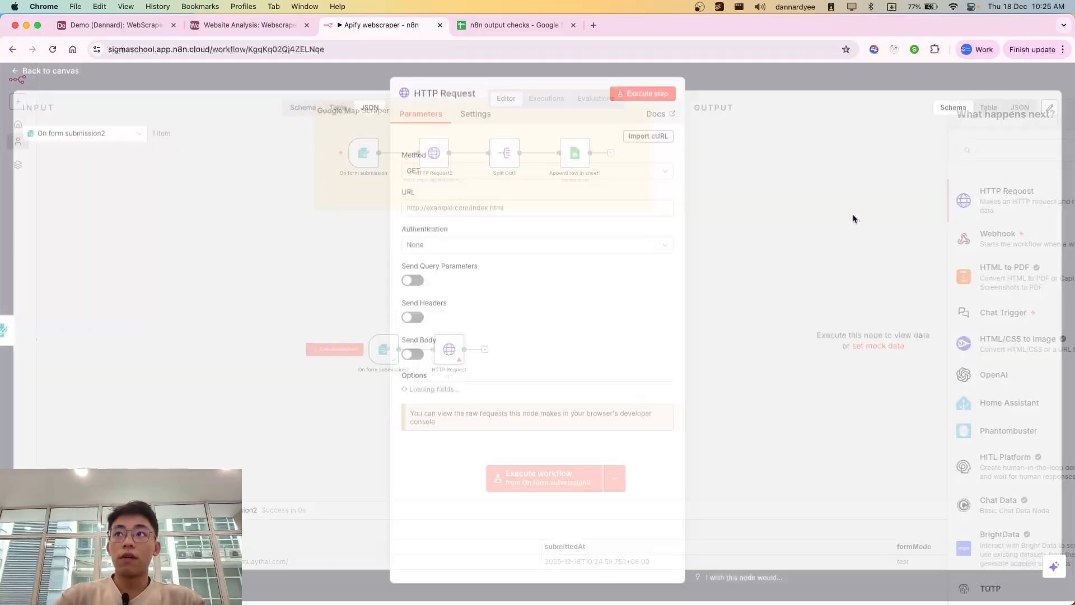
{"action": "left_click", "coordinate": [491, 205]}
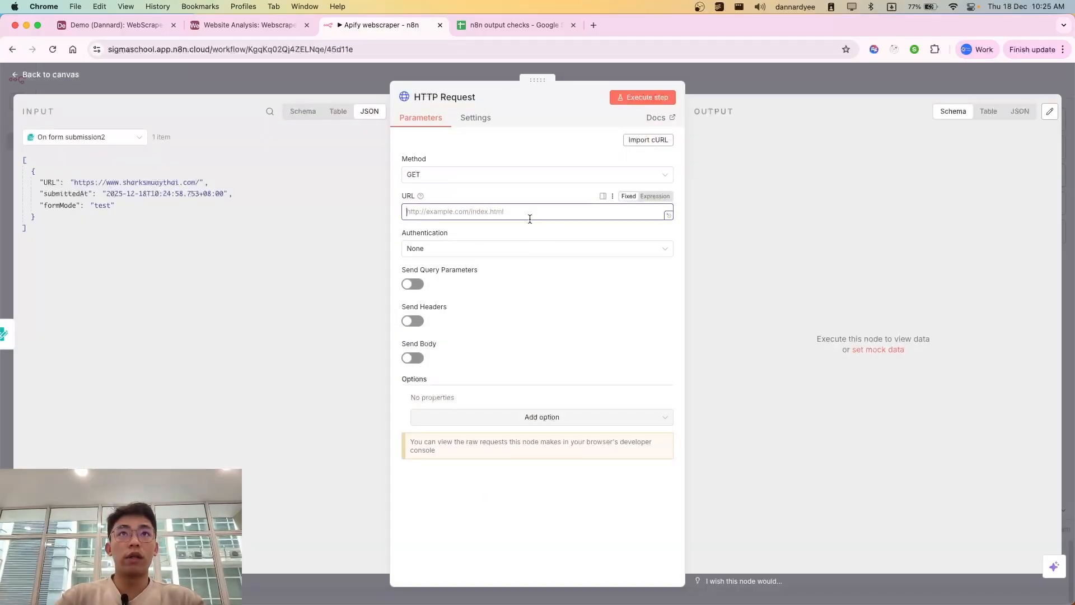
{"action": "key", "text": "super+v"}
{"action": "key", "text": "super+z"}
Switch to Apify's Website Content Crawler and copy the API endpoint URL for running the Actor synchronously and getting dataset items.
{"action": "key", "text": "super+grave"}
{"action": "key", "text": "super+grave"}
{"action": "key", "text": "super+shift+grave"}
{"action": "key", "text": "super+shift+grave"}
{"action": "key", "text": "ctrl+Tab"}
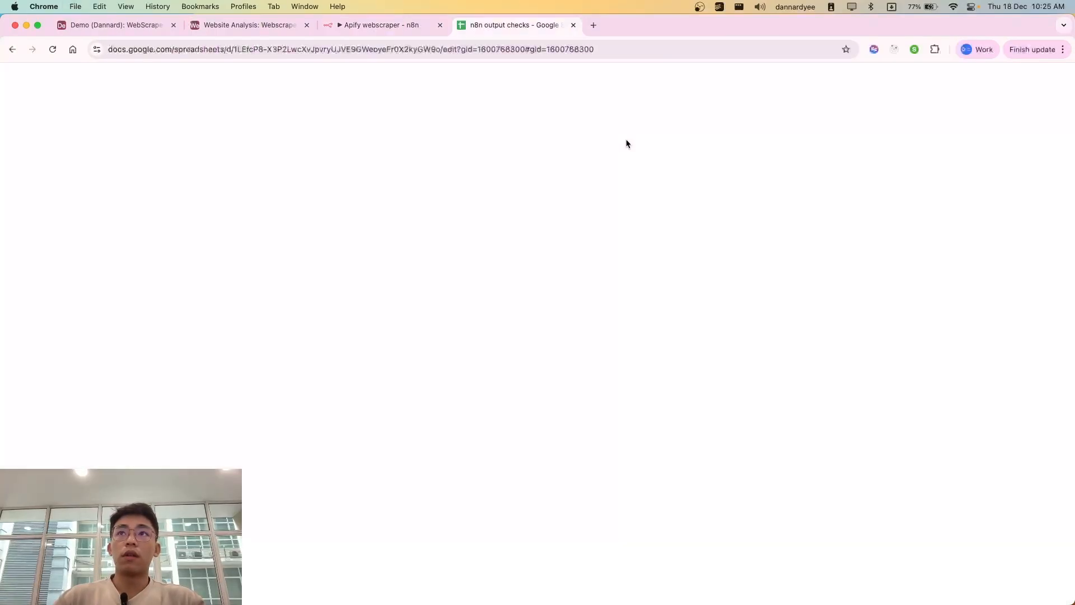
{"action": "key", "text": "super+grave"}
{"action": "key", "text": "super+grave"}
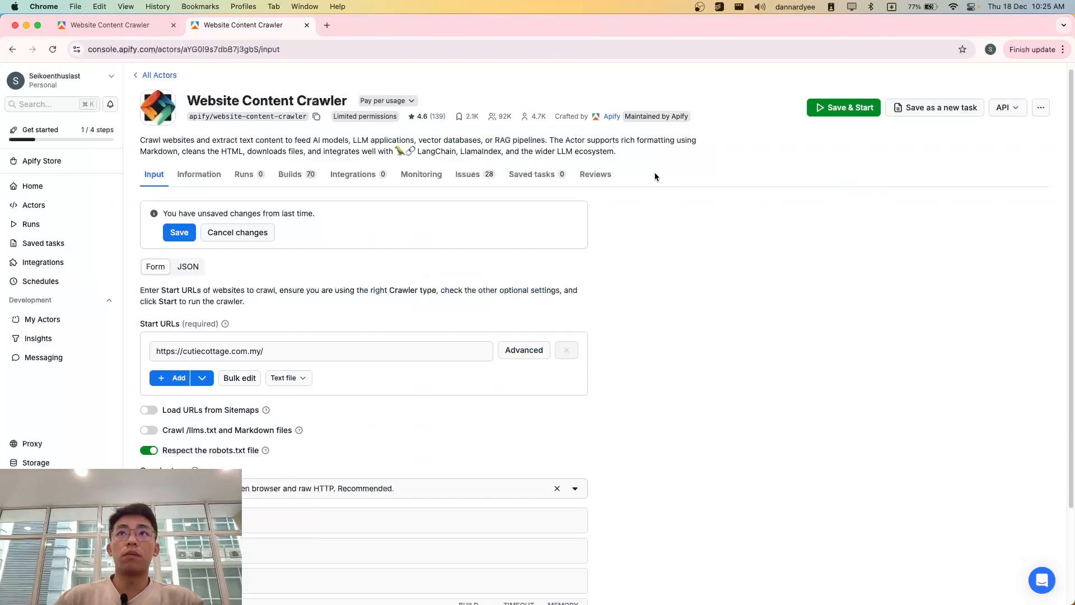
{"action": "left_click", "coordinate": [1008, 108]}
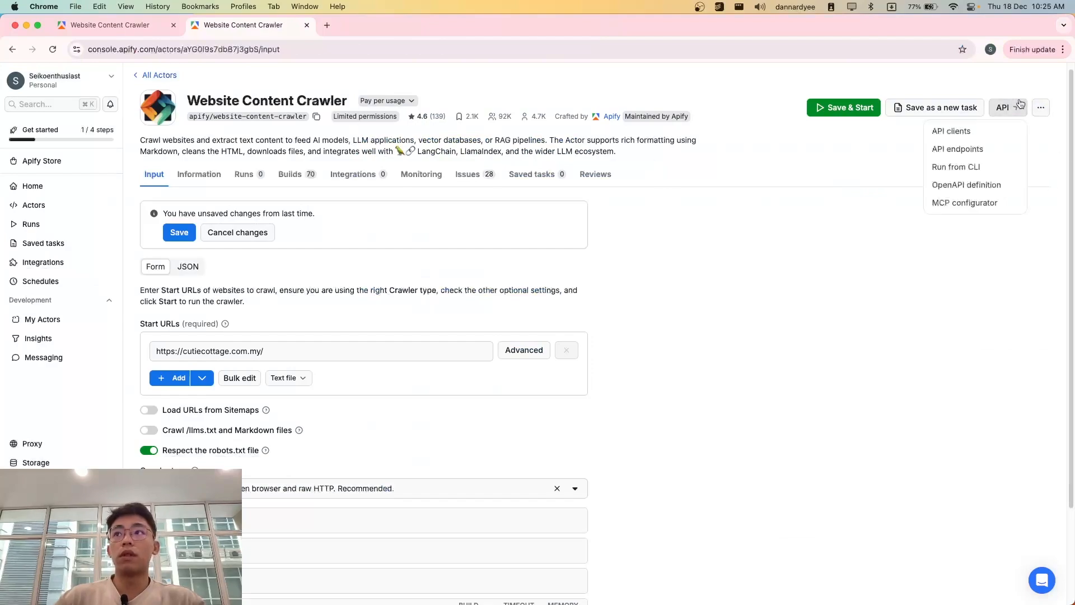
{"action": "left_click", "coordinate": [958, 149]}
{"action": "scroll", "coordinate": [533, 434], "scroll_direction": "down", "scroll_amount": 1}
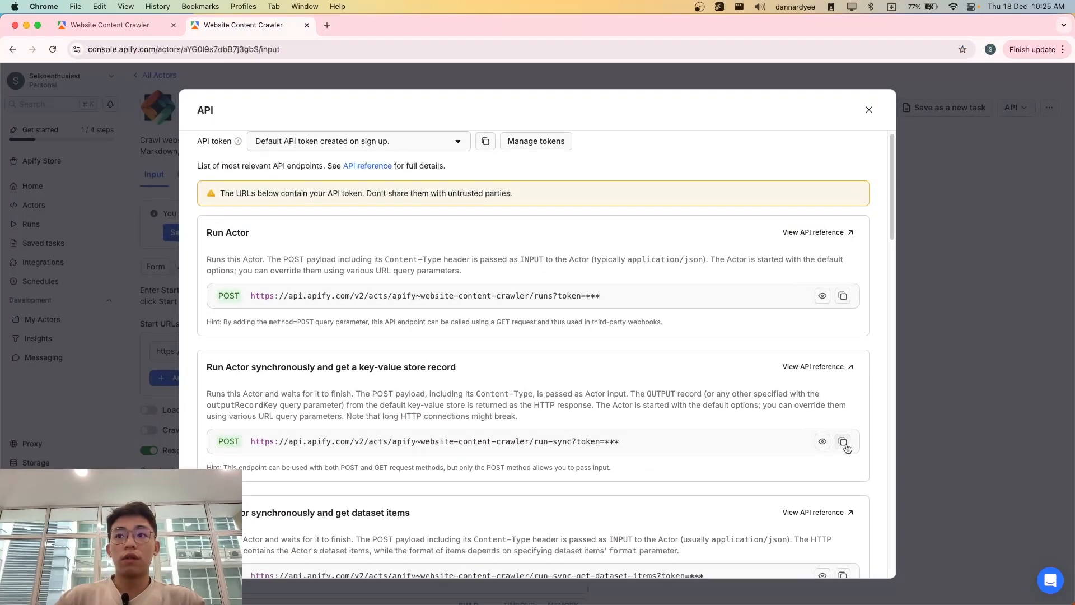
{"action": "scroll", "coordinate": [846, 448], "scroll_direction": "down", "scroll_amount": 3}
{"action": "left_click", "coordinate": [922, 526]}
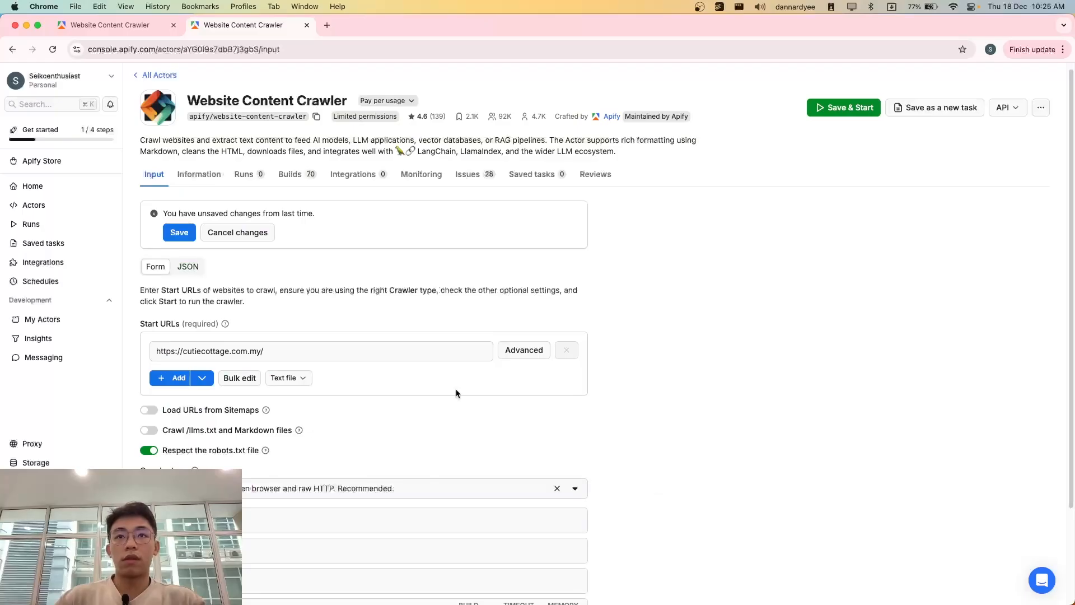
Return to the n8n workflow and paste the copied Apify endpoint URL, including the API token, as the HTTP Request URL.
{"action": "key", "text": "super+grave"}
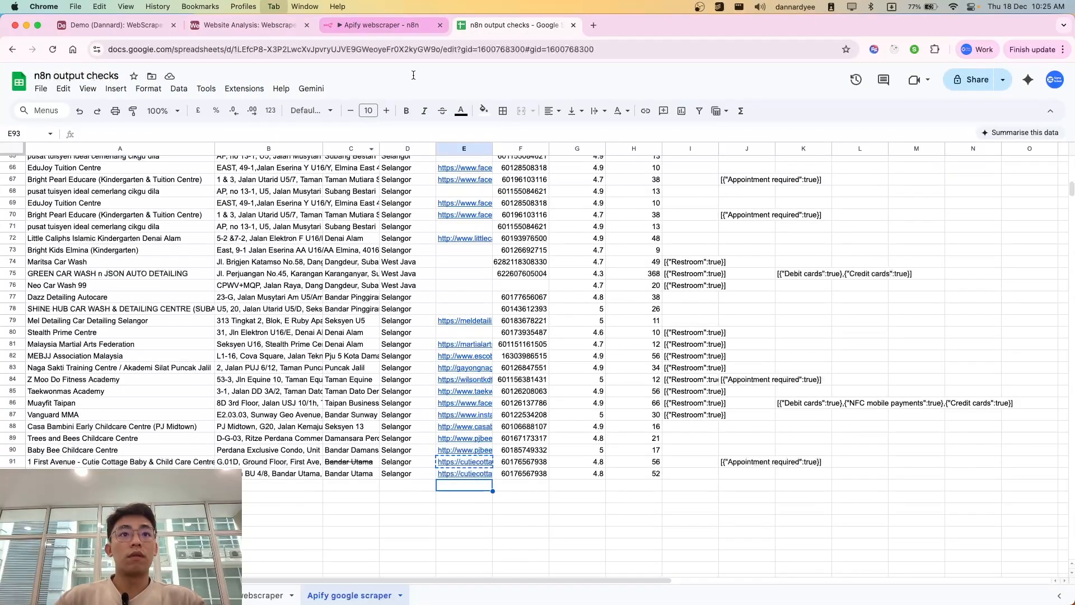
{"action": "left_click", "coordinate": [381, 25]}
{"action": "key", "text": "super+v"}
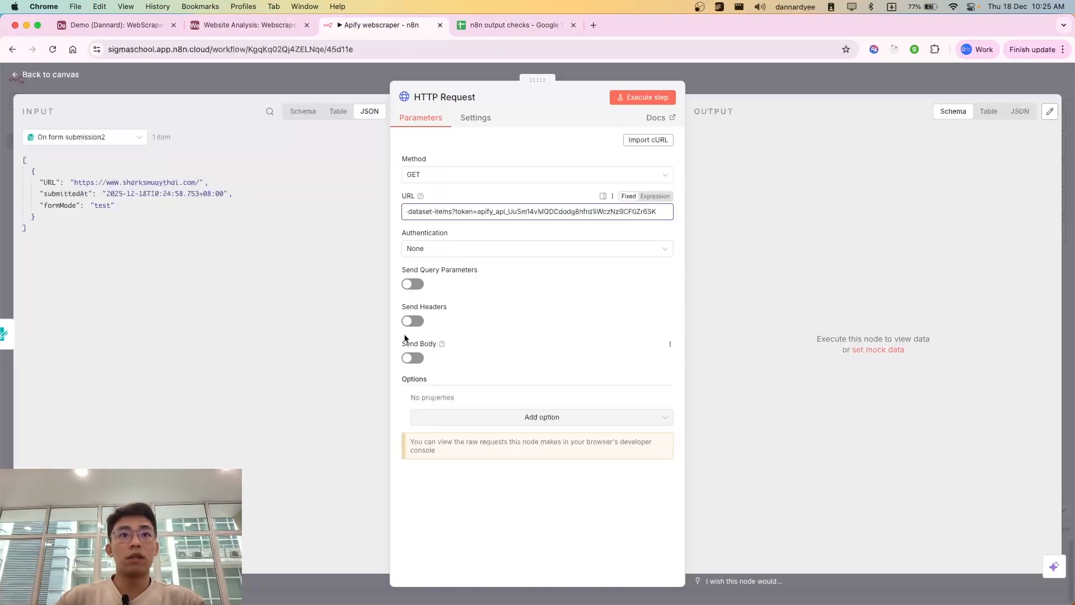
Enable Send Body for the HTTP Request and specify the body Using JSON.
{"action": "left_click", "coordinate": [414, 358]}
{"action": "left_click", "coordinate": [448, 433]}
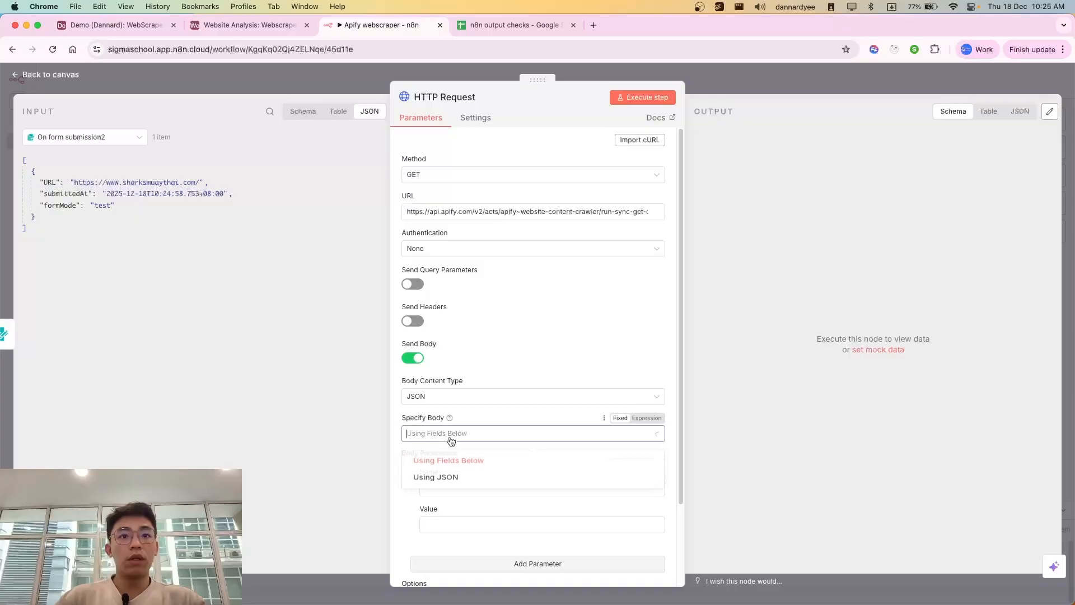
{"action": "left_click", "coordinate": [449, 488]}
{"action": "scroll", "coordinate": [526, 494], "scroll_direction": "down", "scroll_amount": 1}
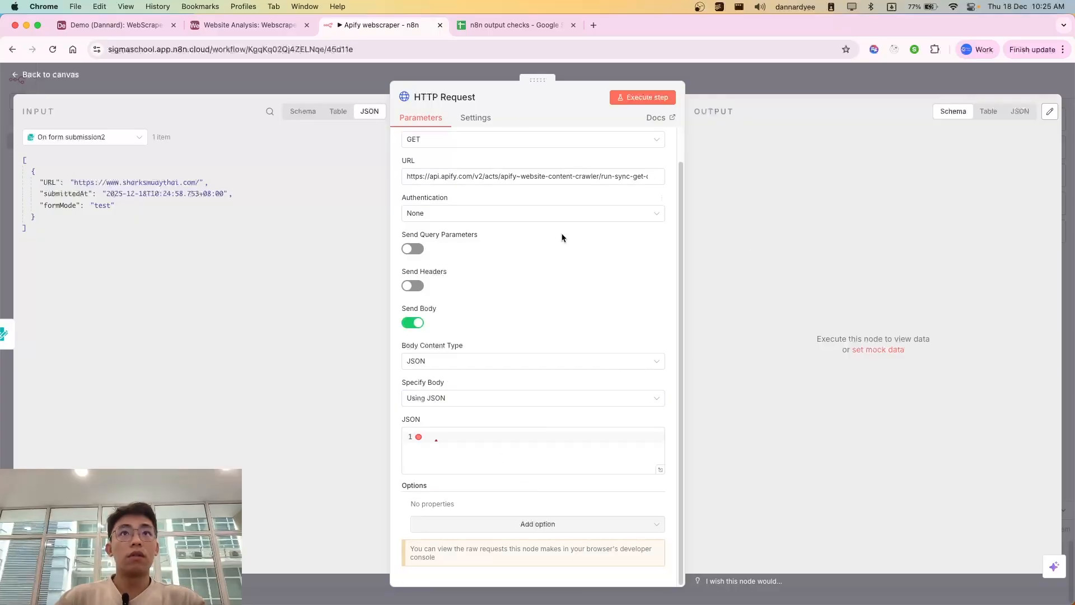
Copy the Website Content Crawler's JSON input from Apify and paste it into the HTTP Request node's JSON body.
{"action": "key", "text": "super+grave"}
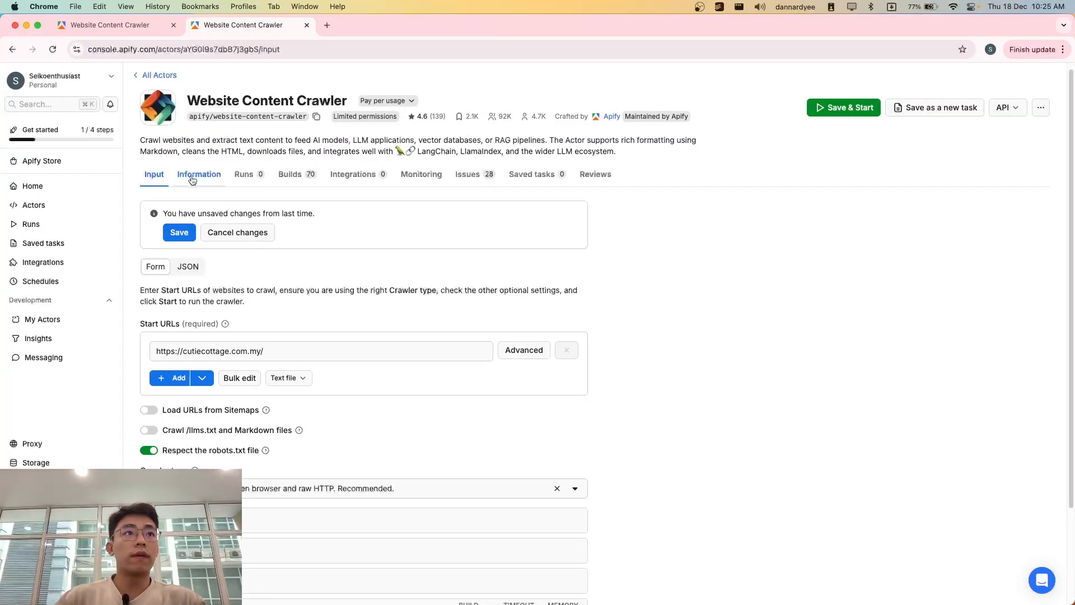
{"action": "left_click", "coordinate": [216, 359]}
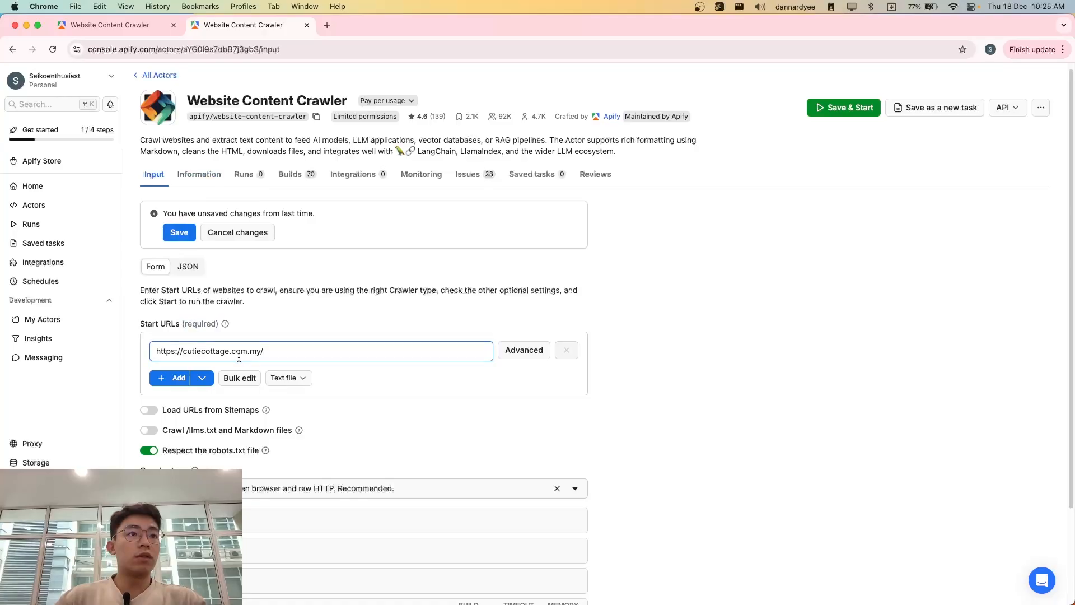
{"action": "left_click", "coordinate": [188, 266]}
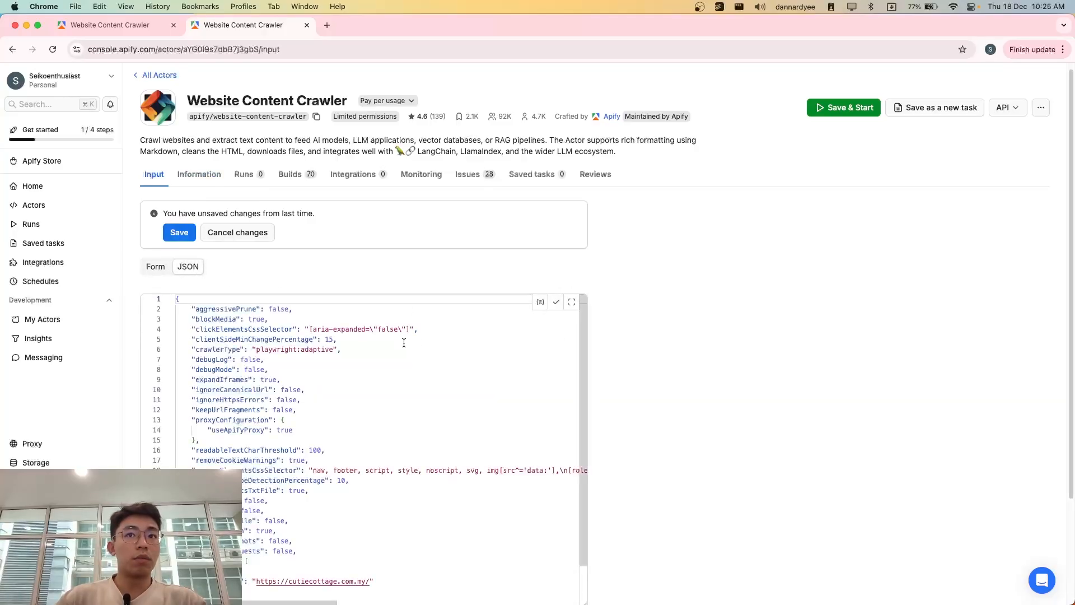
{"action": "left_click", "coordinate": [370, 164]}
{"action": "left_click", "coordinate": [154, 184]}
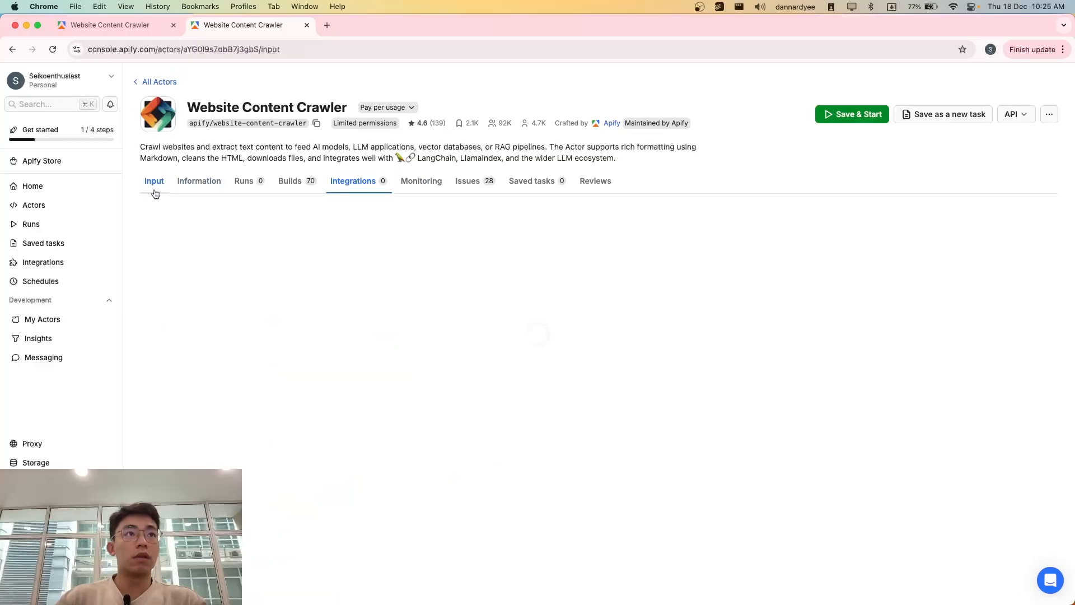
{"action": "key", "text": "super+Tab"}
{"action": "left_click", "coordinate": [466, 441]}
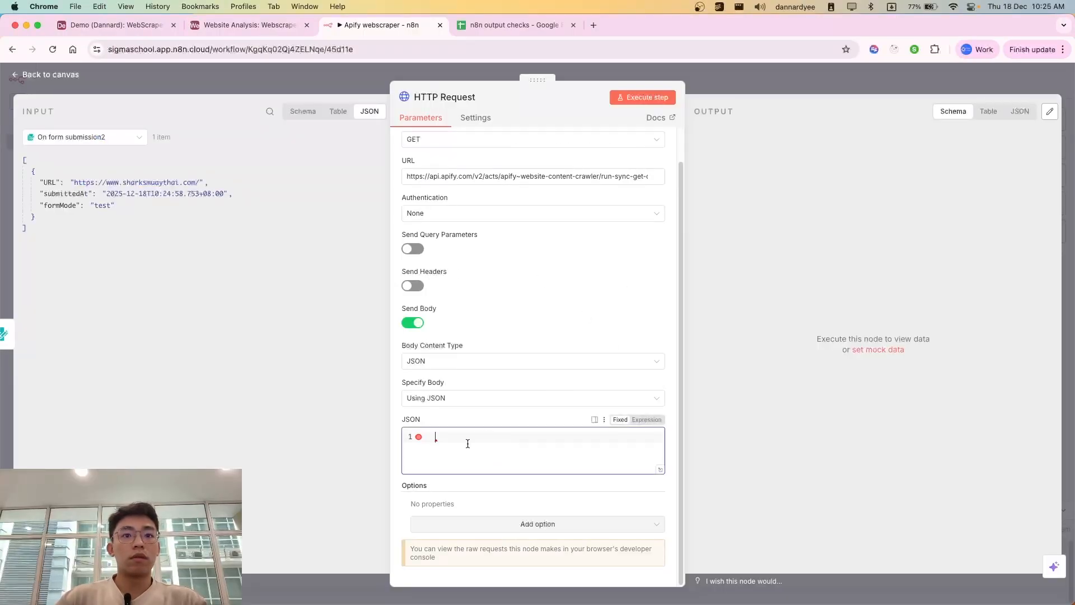
{"action": "key", "text": "super+v"}
{"action": "scroll", "coordinate": [563, 458], "scroll_direction": "down", "scroll_amount": 3}
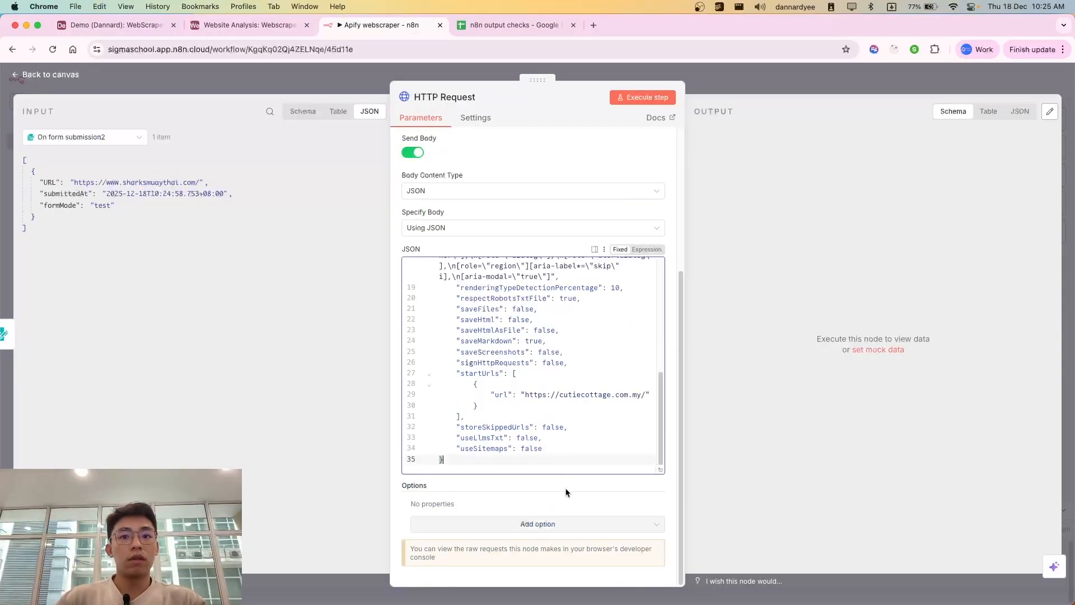
Make the JSON body an expression, replace its startUrls address with {{ $json.URL }}, and check the resolved URL.
{"action": "left_click", "coordinate": [516, 399]}
{"action": "left_click_drag", "start_coordinate": [87, 181], "coordinate": [572, 381]}
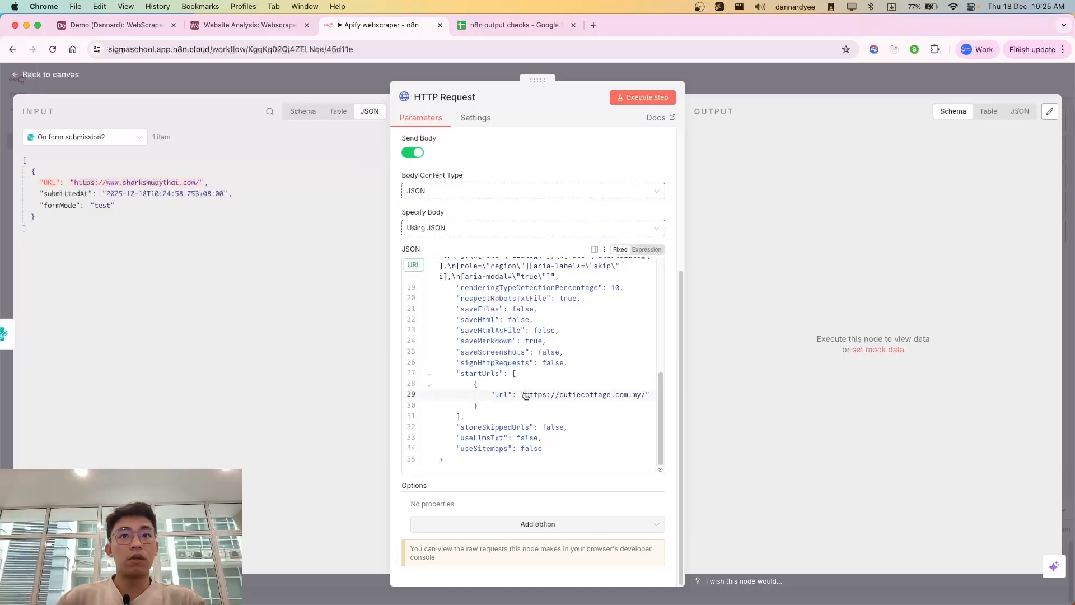
{"action": "left_click", "coordinate": [646, 249]}
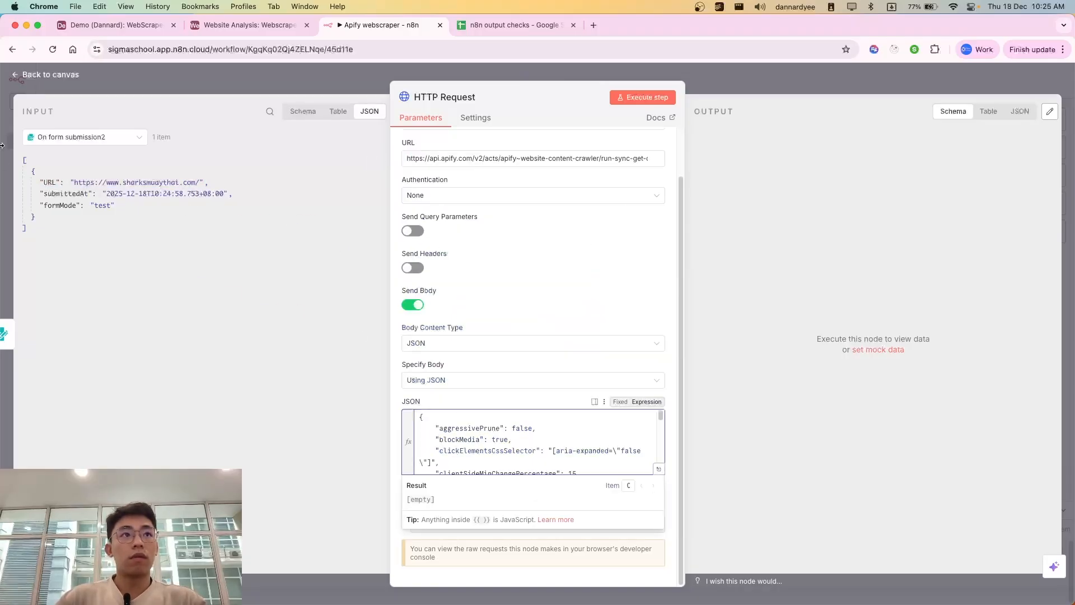
{"action": "left_click_drag", "start_coordinate": [101, 183], "coordinate": [421, 417]}
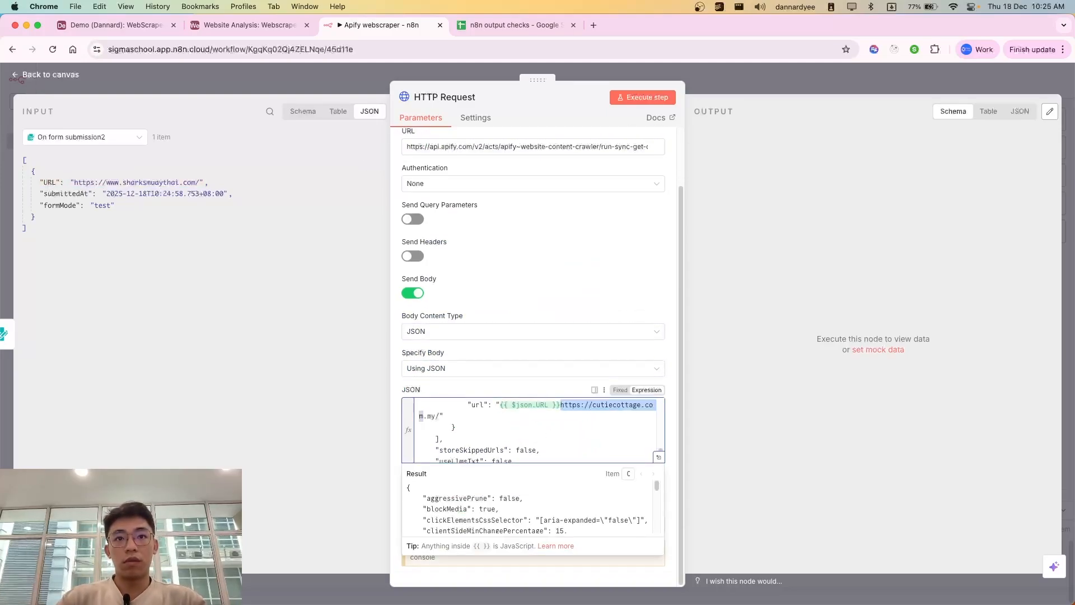
{"action": "key", "text": "BackSpace"}
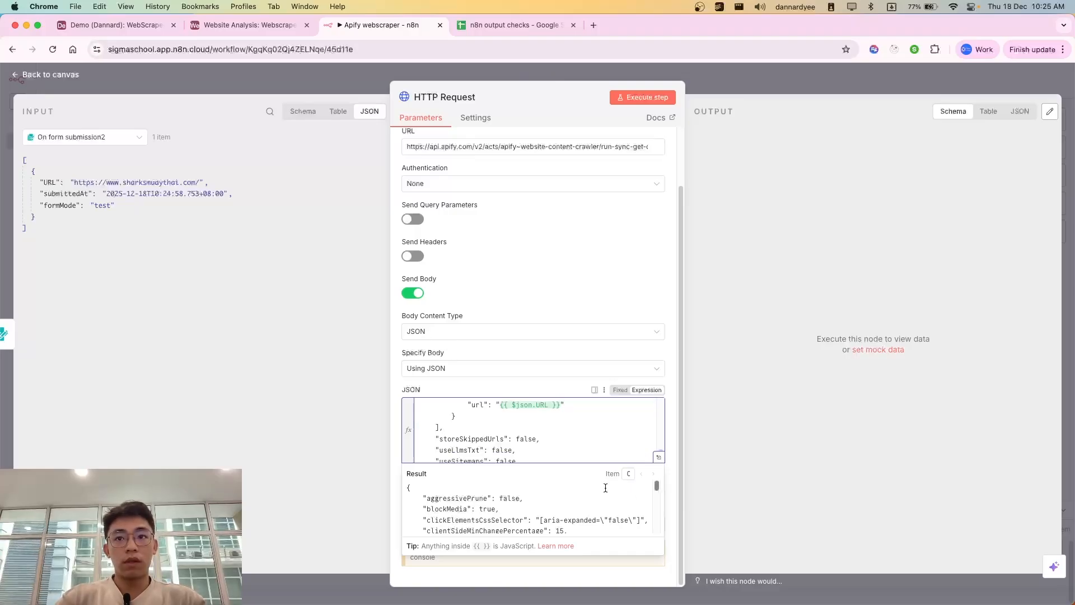
{"action": "scroll", "coordinate": [605, 488], "scroll_direction": "down", "scroll_amount": 10}
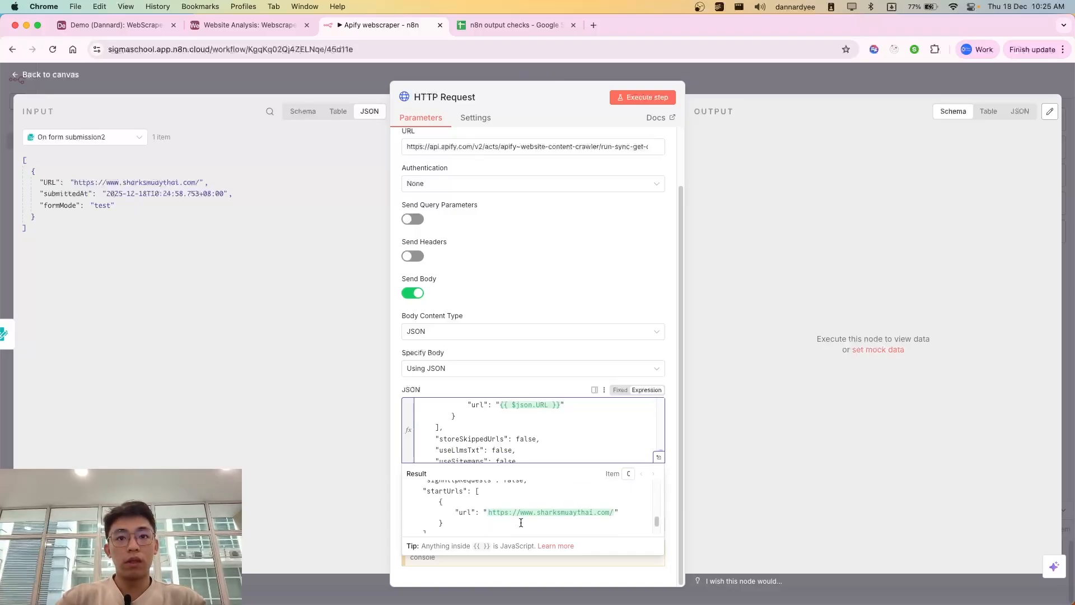
{"action": "left_click_drag", "start_coordinate": [498, 515], "coordinate": [591, 511]}
{"action": "left_click", "coordinate": [614, 510]}
{"action": "left_click", "coordinate": [591, 510]}
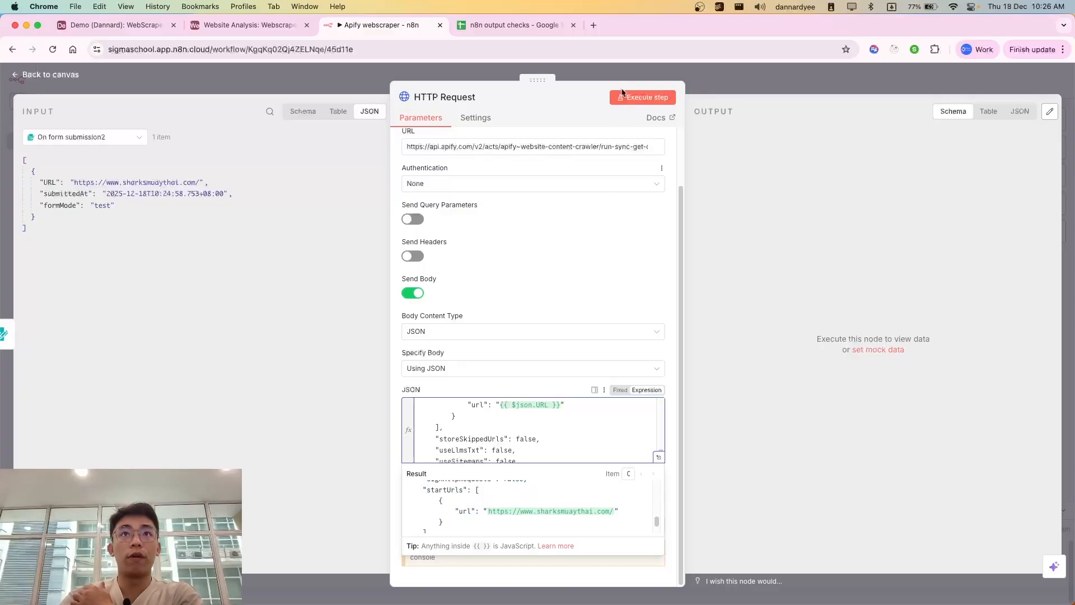
Execute the HTTP Request node, return to the canvas and save the workflow.
{"action": "left_click", "coordinate": [642, 98]}
{"action": "key", "text": "Escape"}
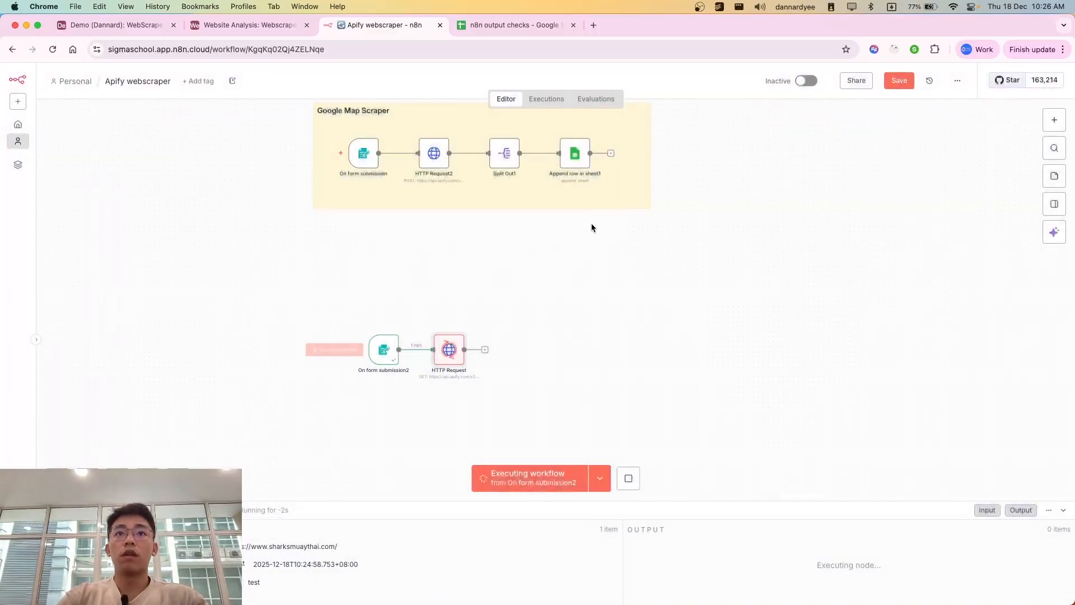
{"action": "left_click", "coordinate": [900, 80]}
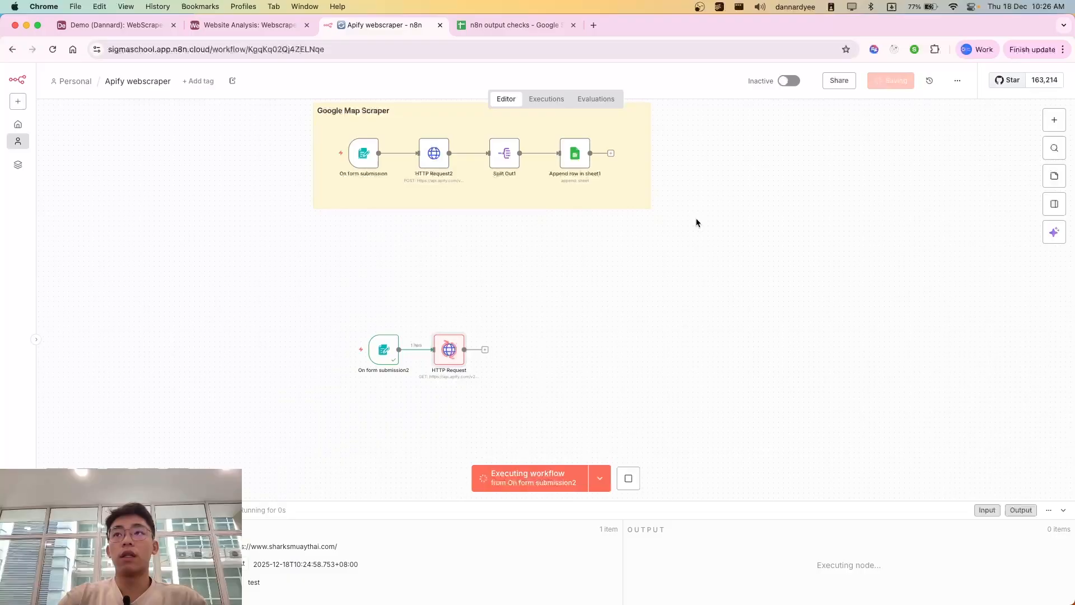
{"action": "scroll", "coordinate": [697, 223], "scroll_direction": "right", "scroll_amount": 2}
{"action": "scroll", "coordinate": [697, 222], "scroll_direction": "down", "scroll_amount": 1}
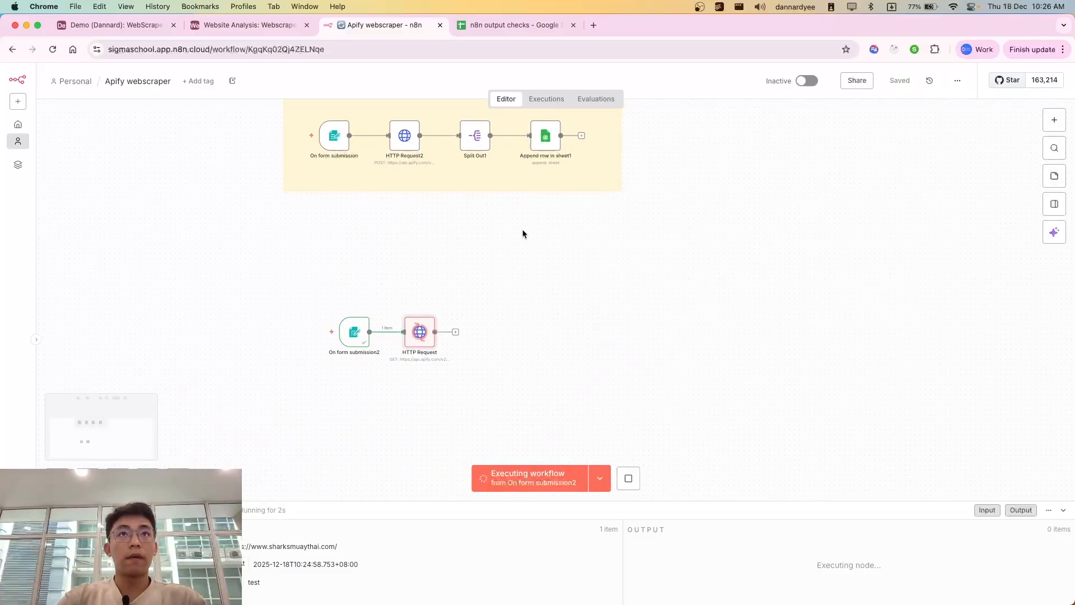
Switch to Apify and check the progress of the API-started run in the Website Content Crawler's run list.
{"action": "key", "text": "super+grave"}
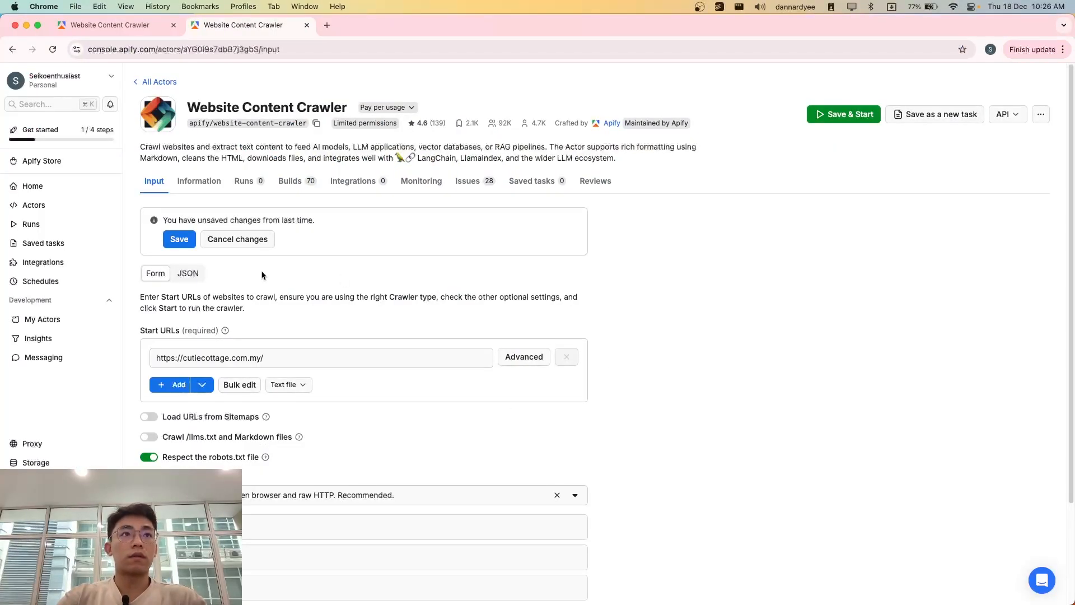
{"action": "left_click", "coordinate": [248, 192]}
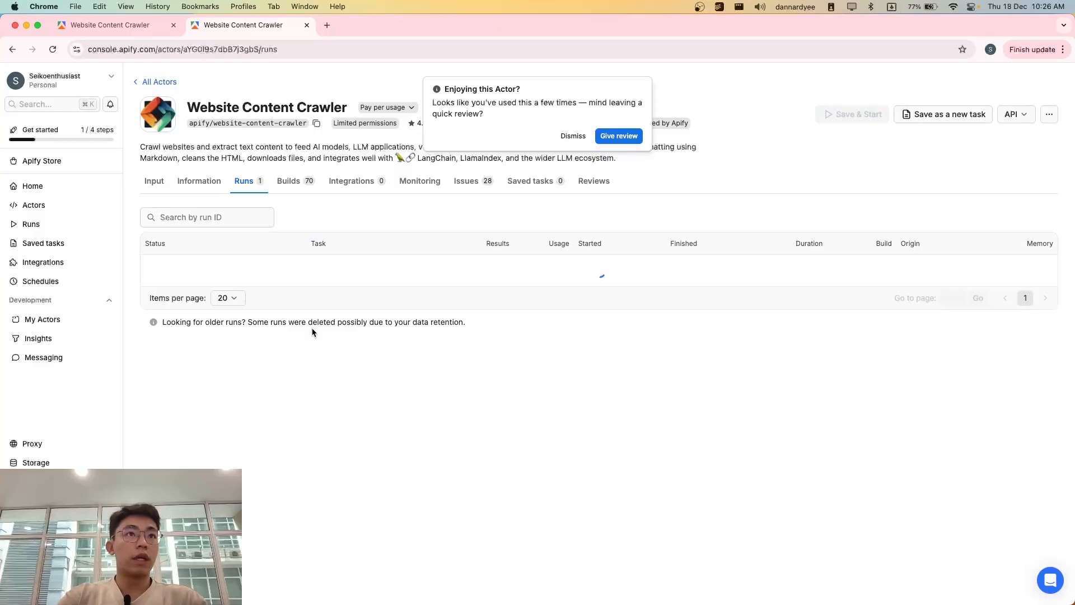
{"action": "left_click", "coordinate": [574, 136]}
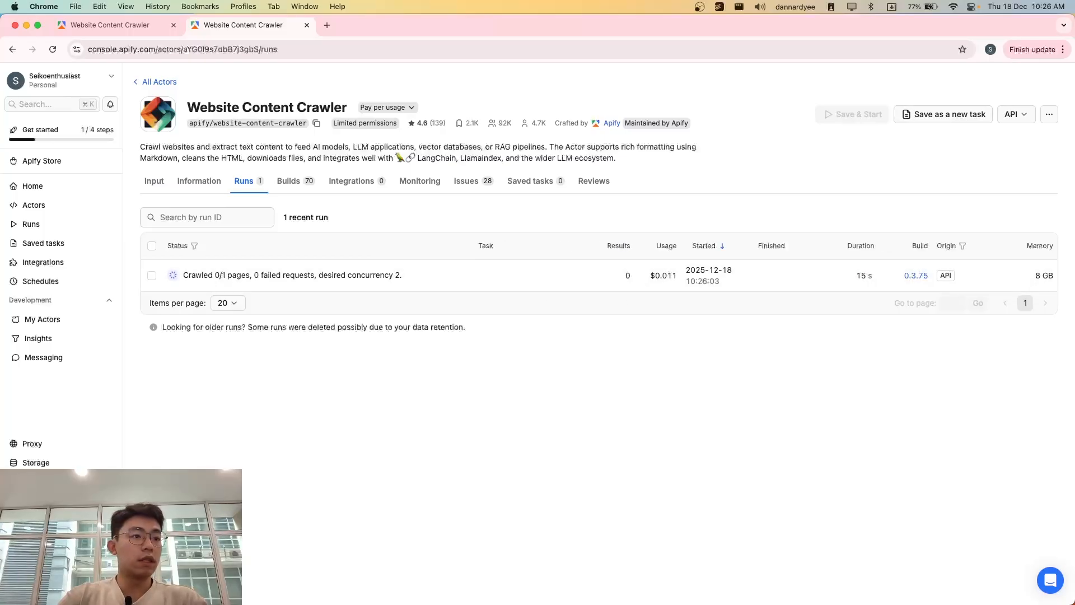
{"action": "left_click", "coordinate": [31, 224]}
{"action": "scroll", "coordinate": [217, 465], "scroll_direction": "left", "scroll_amount": 5}
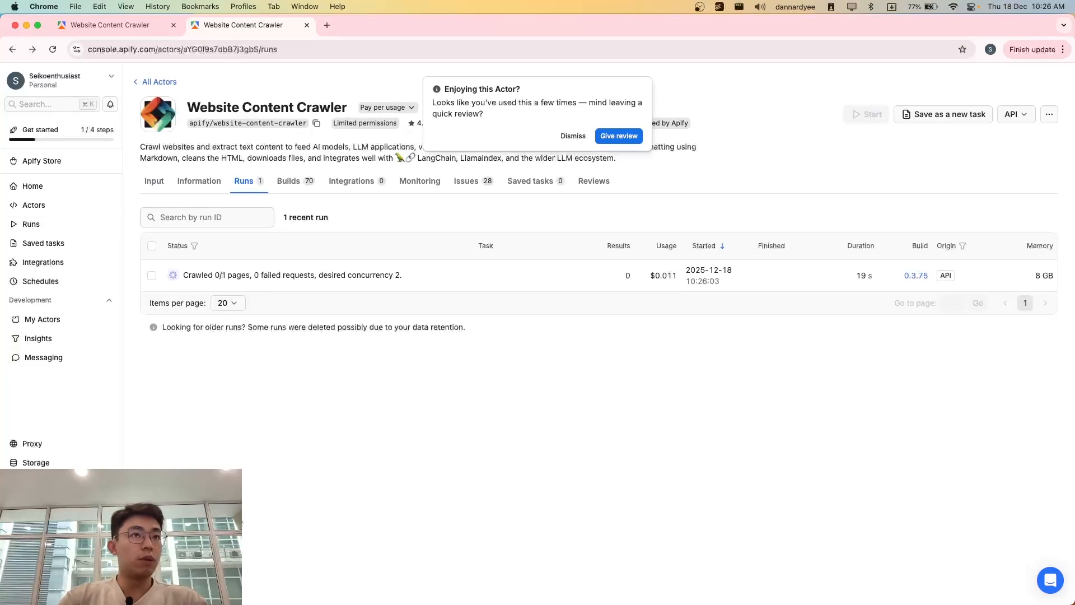
{"action": "left_click", "coordinate": [573, 136]}
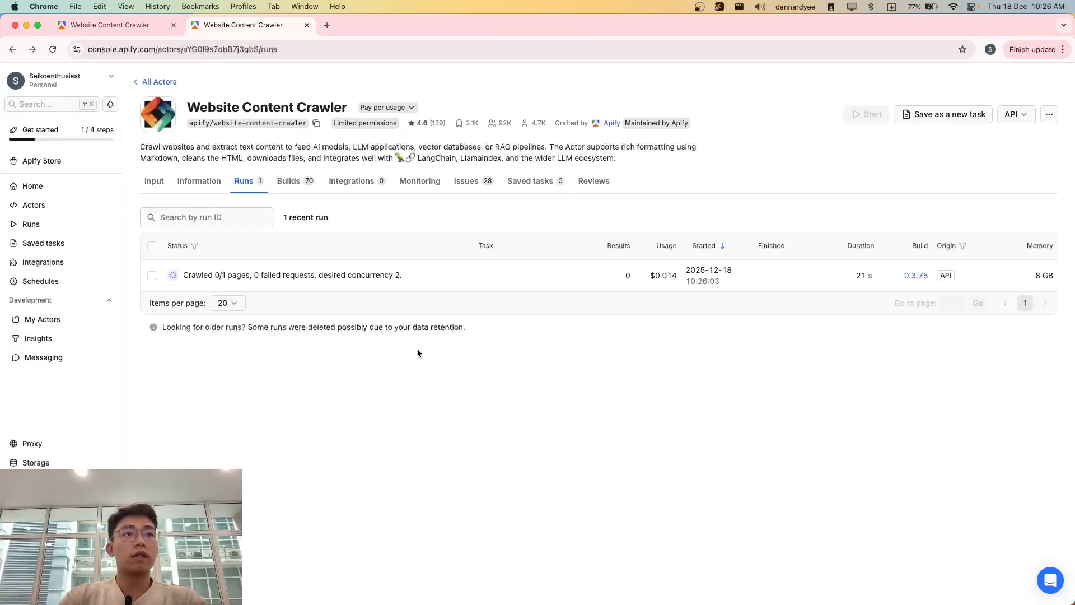
Return to the n8n workflow and add an Airtable Create a record node after the website-crawling HTTP Request node.
{"action": "key", "text": "super+grave"}
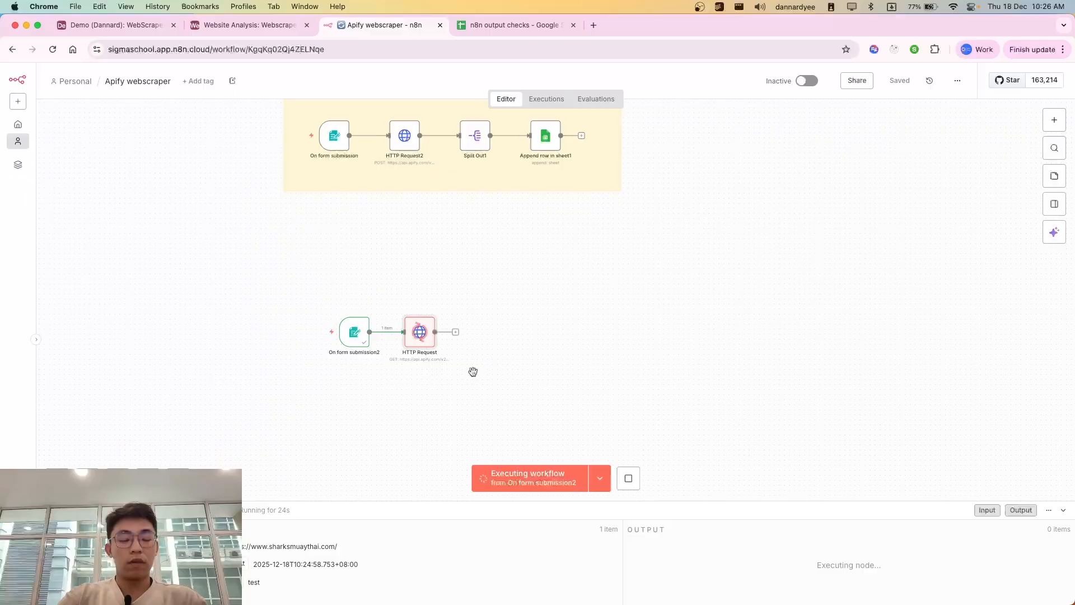
{"action": "scroll", "coordinate": [478, 339], "scroll_direction": "up", "scroll_amount": 2}
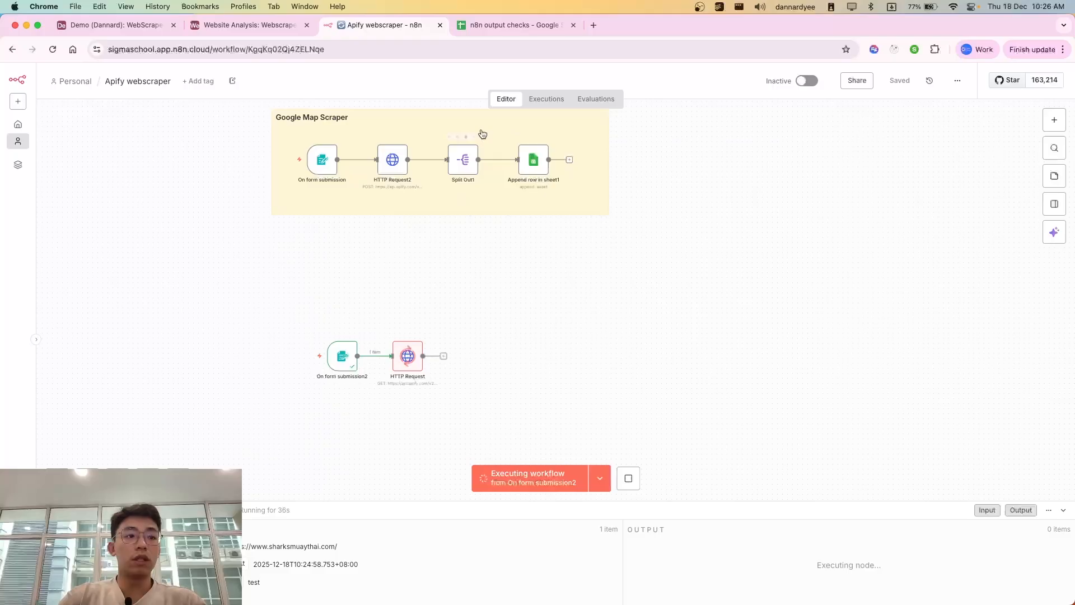
{"action": "left_click", "coordinate": [443, 356]}
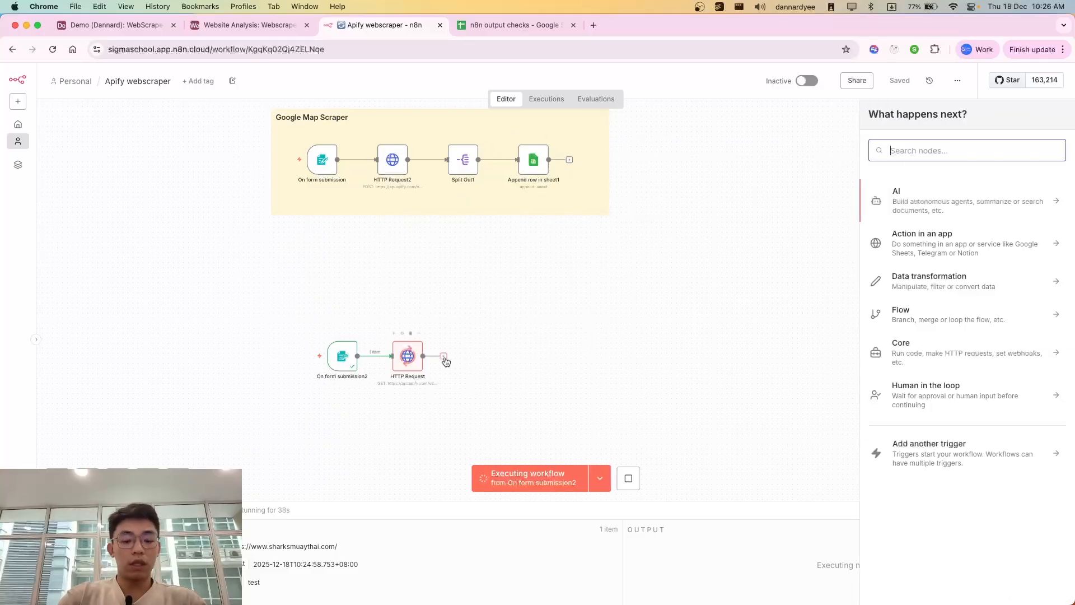
{"action": "type", "text": "air"}
{"action": "key", "text": "Return"}
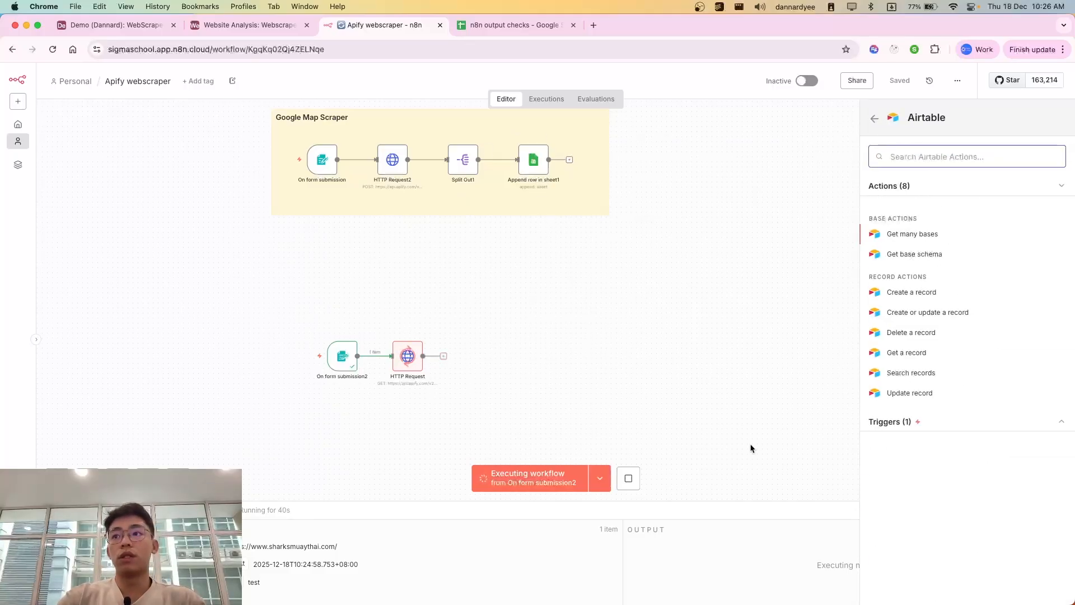
{"action": "left_click", "coordinate": [913, 293]}
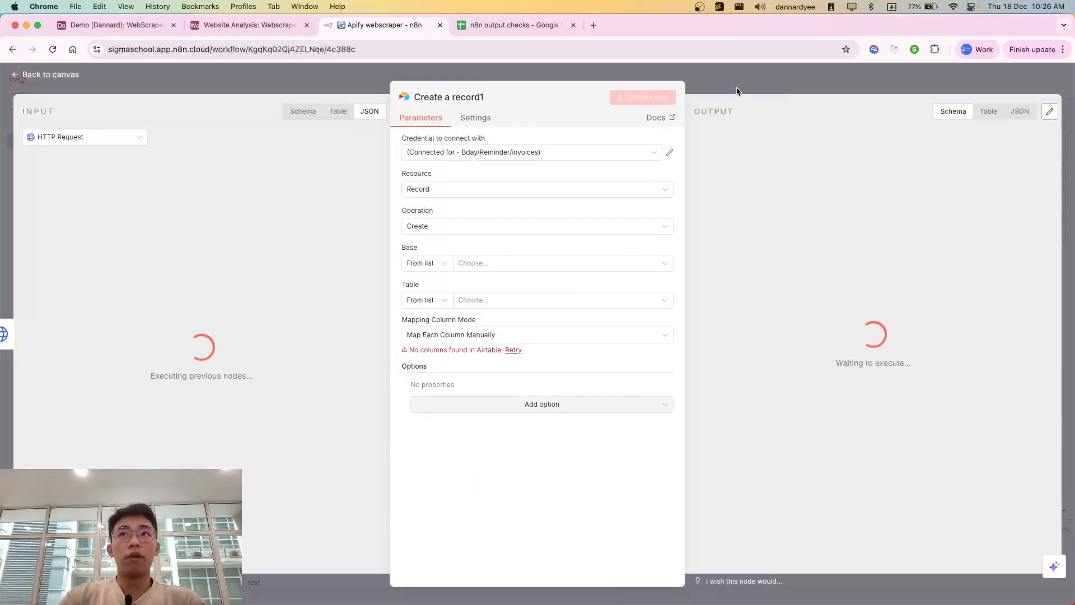
{"action": "left_click", "coordinate": [737, 92]}
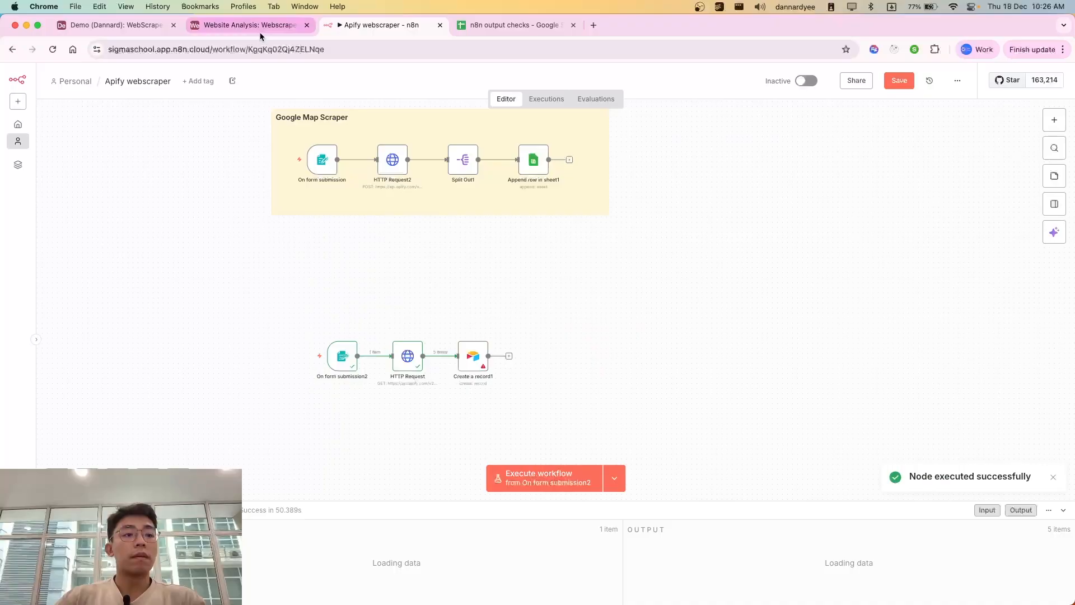
Look at the WebScraper table in Airtable, and examine the metadata, text and markdown fields in the HTTP Request node's output in n8n.
{"action": "left_click", "coordinate": [115, 25]}
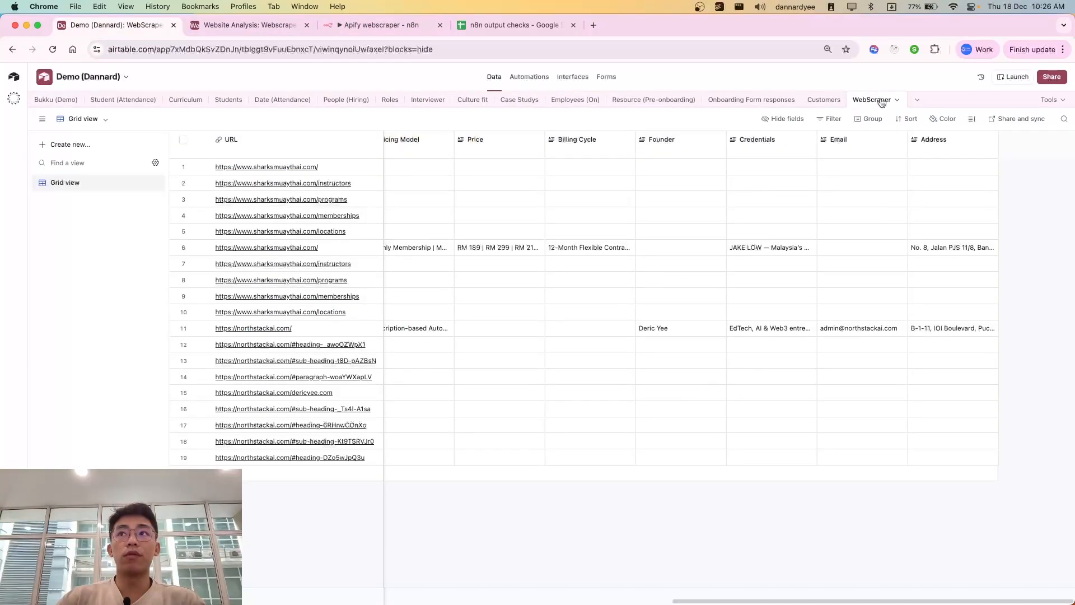
{"action": "left_click", "coordinate": [385, 23]}
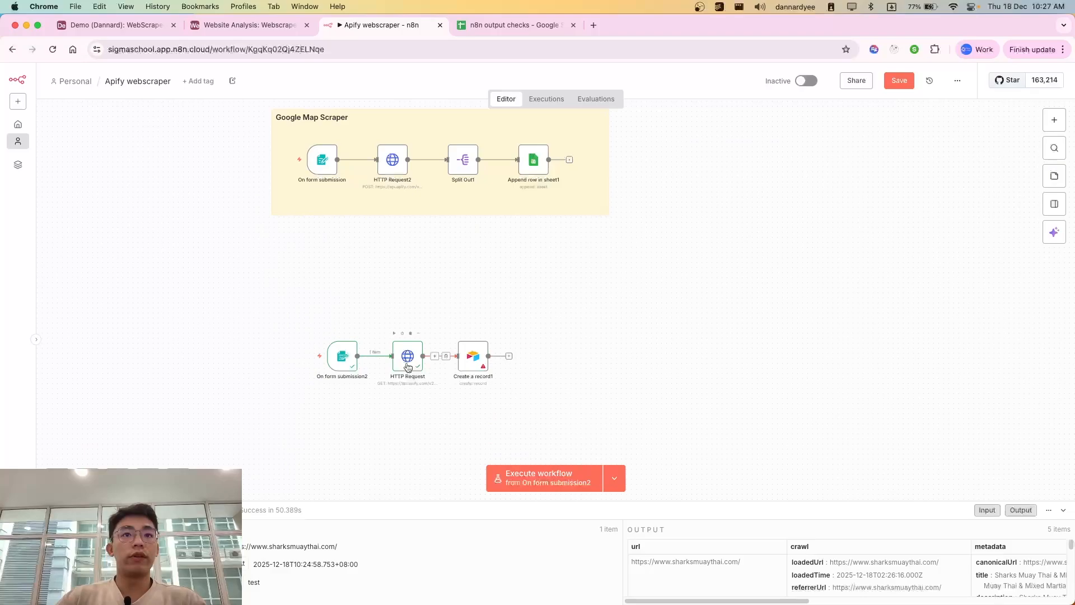
{"action": "scroll", "coordinate": [829, 407], "scroll_direction": "down", "scroll_amount": 6}
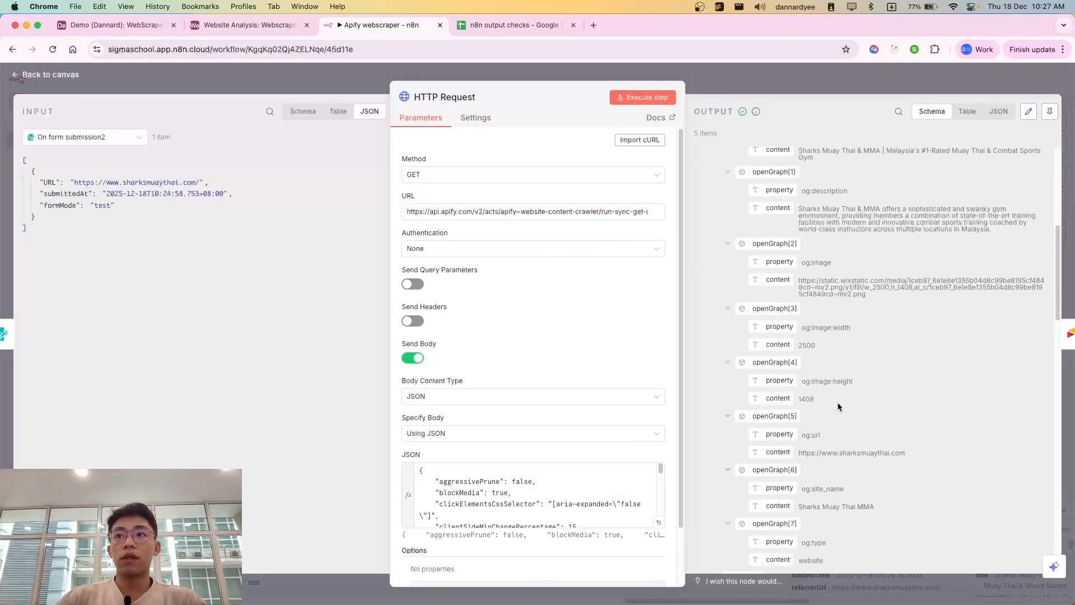
{"action": "scroll", "coordinate": [837, 392], "scroll_direction": "up", "scroll_amount": 3}
{"action": "scroll", "coordinate": [833, 366], "scroll_direction": "up", "scroll_amount": 5}
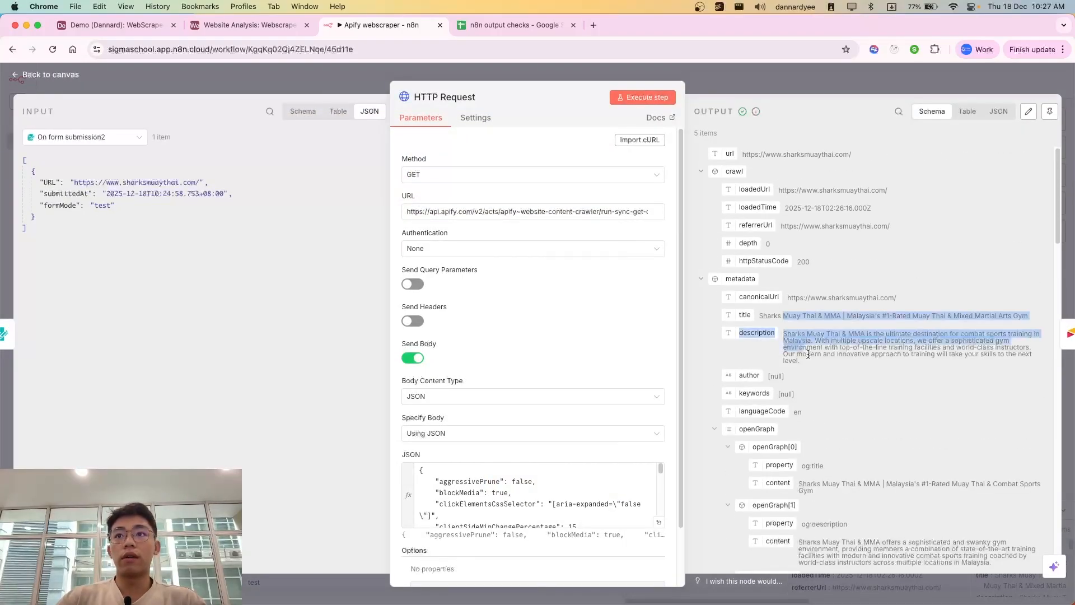
{"action": "scroll", "coordinate": [848, 404], "scroll_direction": "down", "scroll_amount": 15}
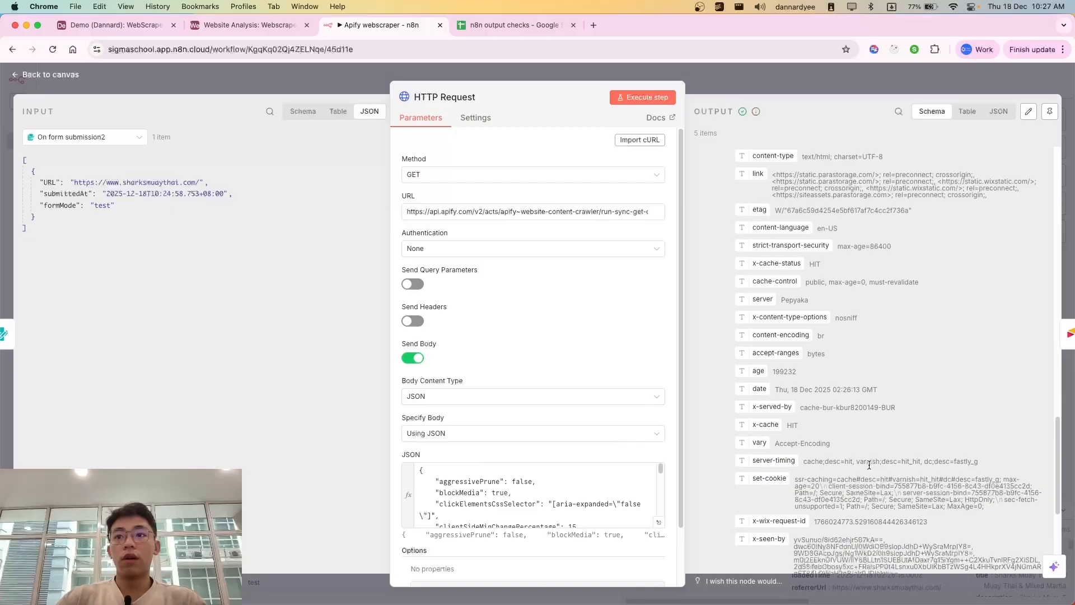
{"action": "scroll", "coordinate": [776, 480], "scroll_direction": "down", "scroll_amount": 3}
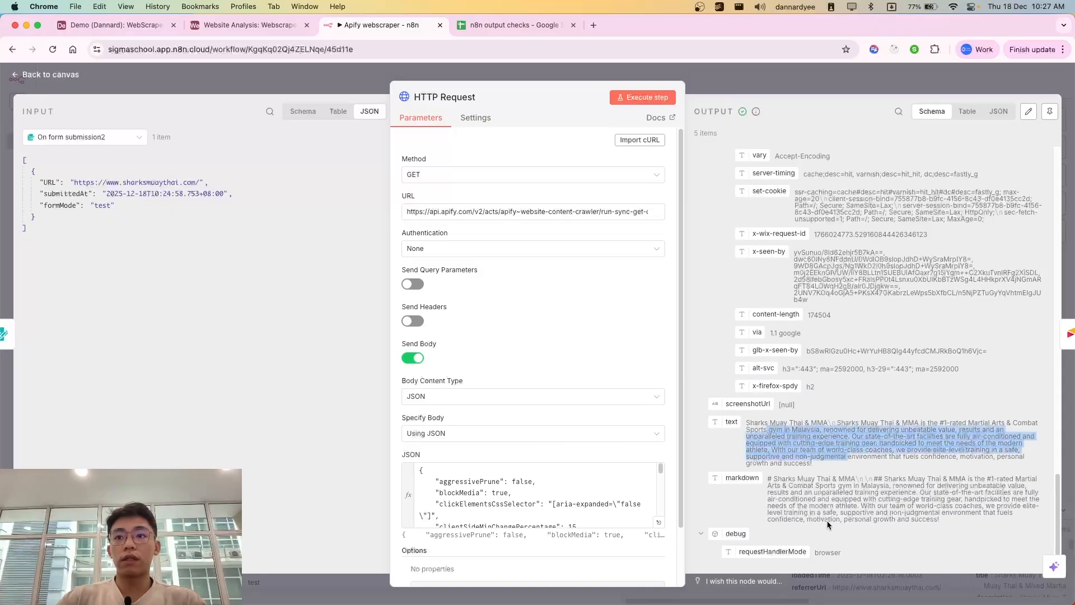
{"action": "left_click_drag", "start_coordinate": [789, 486], "coordinate": [912, 506]}
{"action": "left_click", "coordinate": [842, 433]}
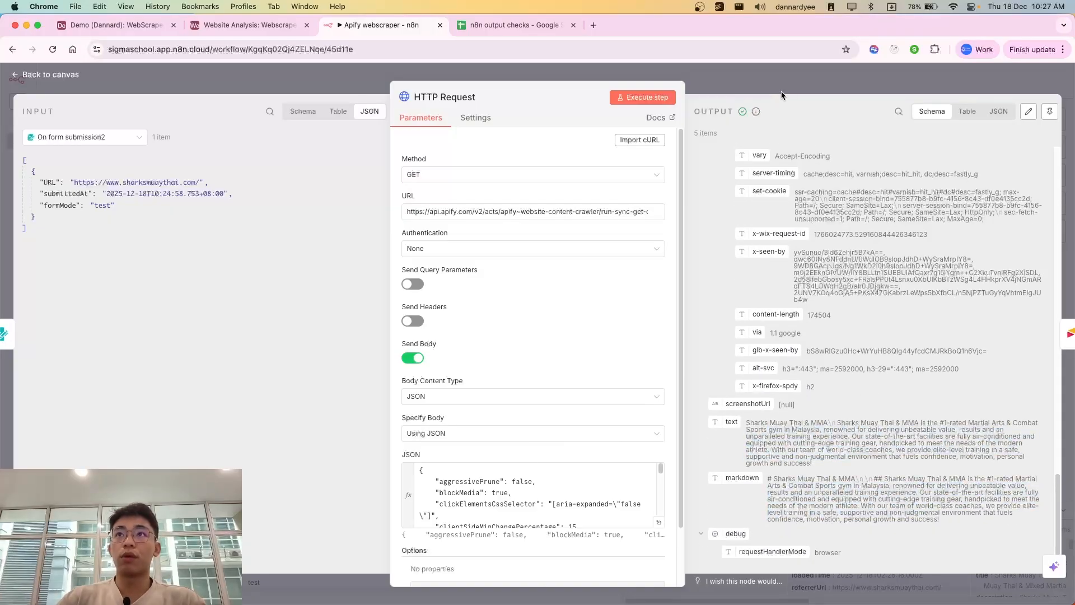
{"action": "key", "text": "Escape"}
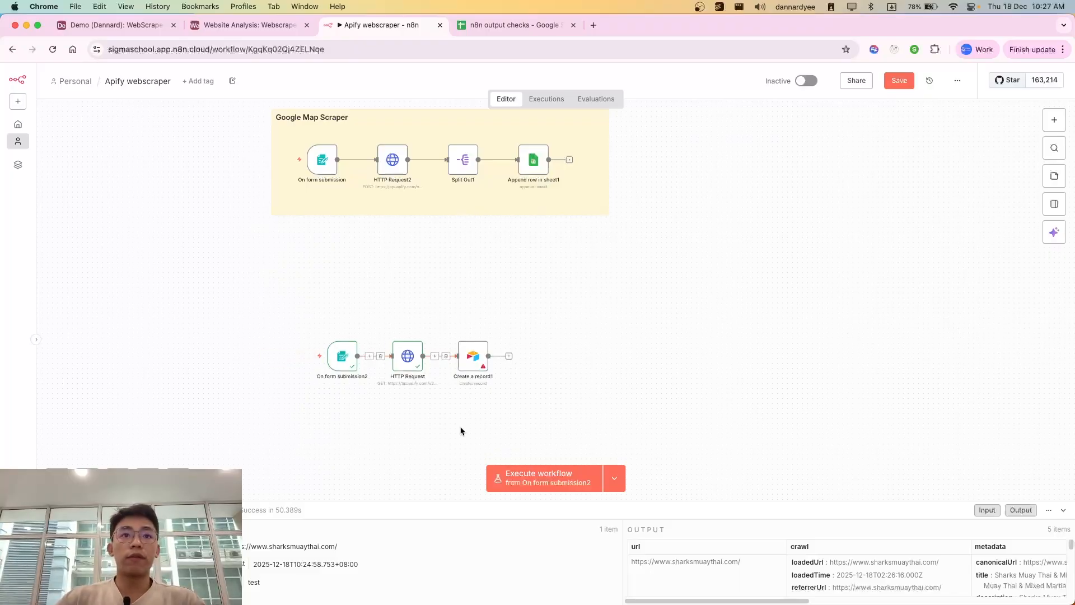
Set the Airtable node's base to the Demo base shown in Airtable and its table to WebScraper.
{"action": "double_click", "coordinate": [471, 374]}
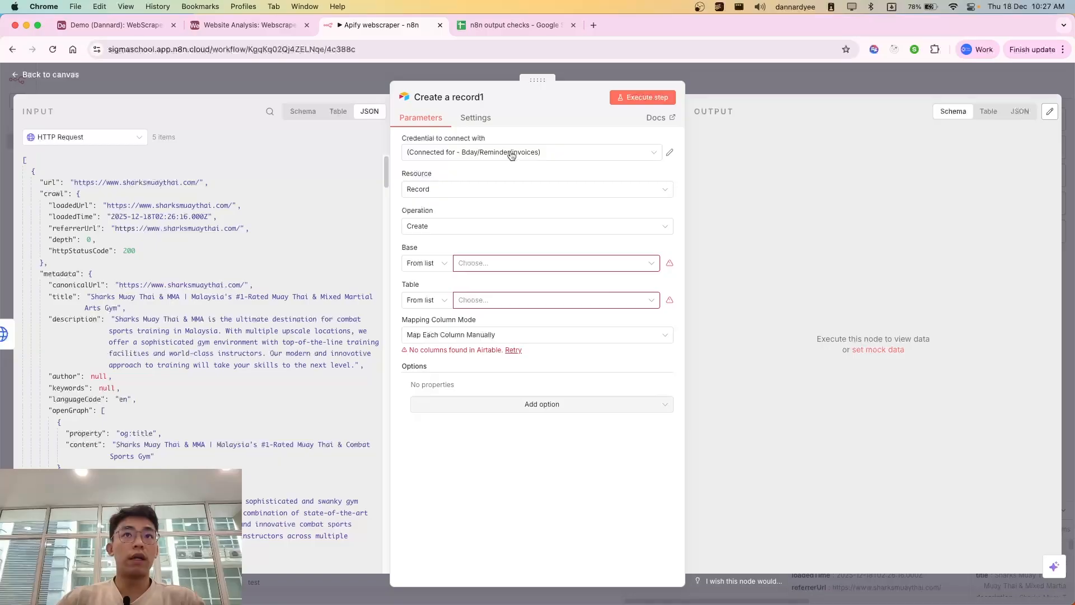
{"action": "left_click", "coordinate": [511, 261]}
{"action": "type", "text": "demo"}
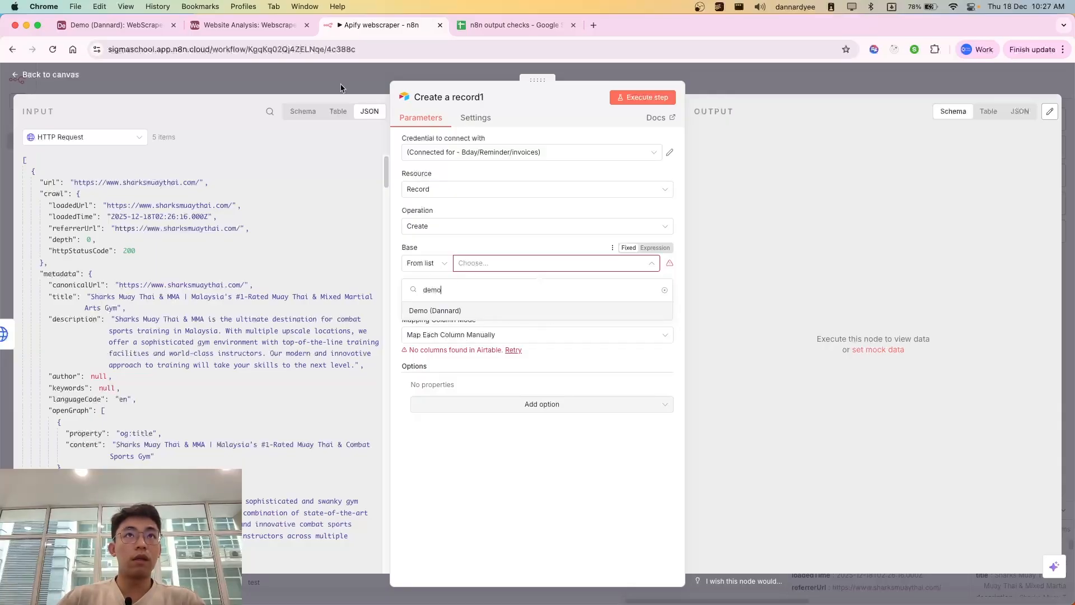
{"action": "left_click", "coordinate": [106, 24]}
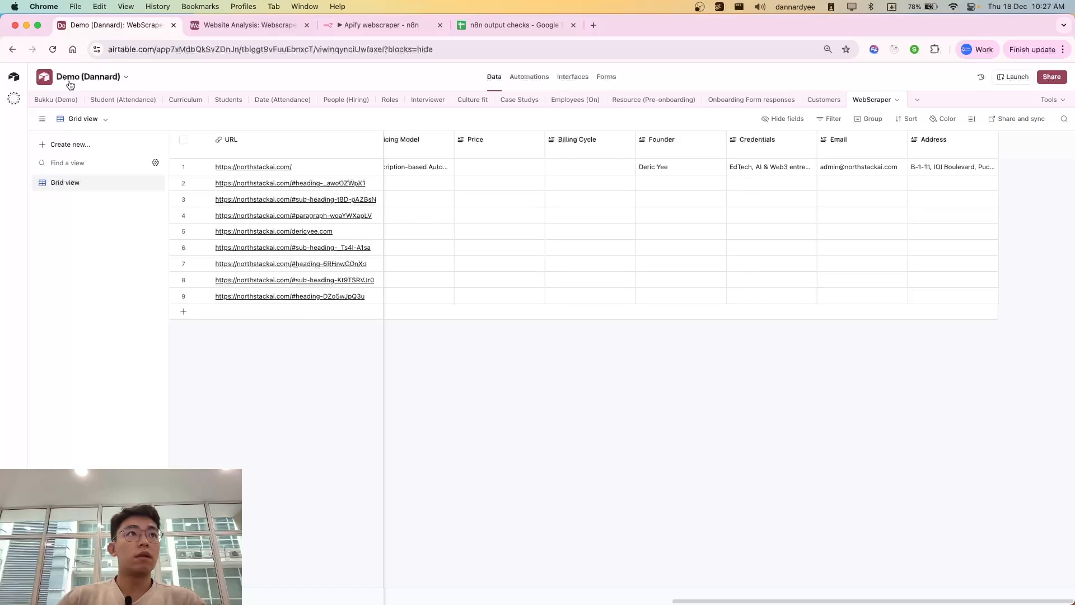
{"action": "left_click", "coordinate": [364, 24]}
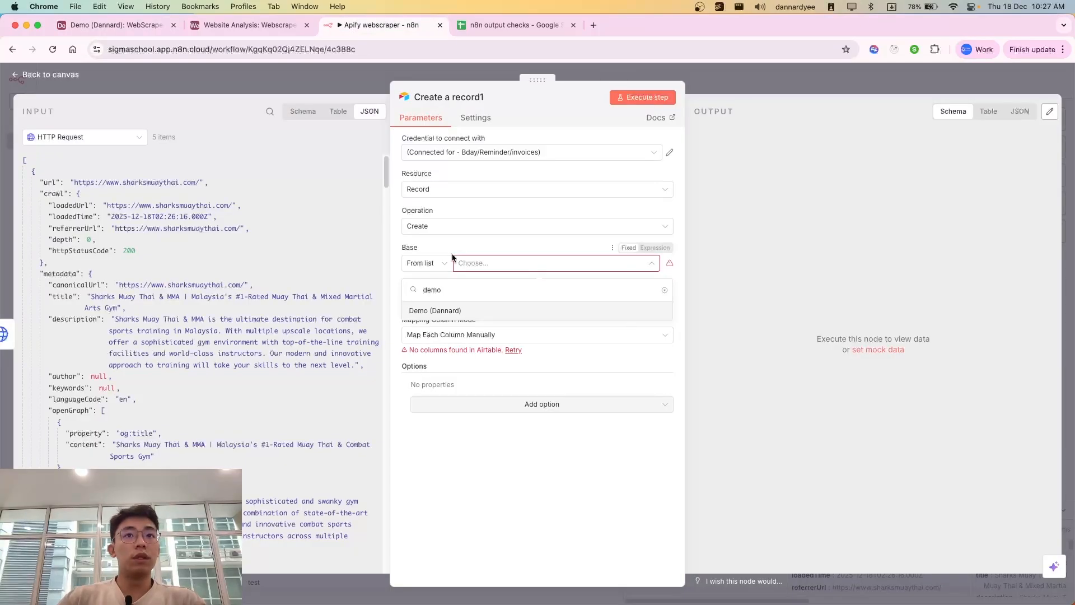
{"action": "left_click", "coordinate": [431, 312]}
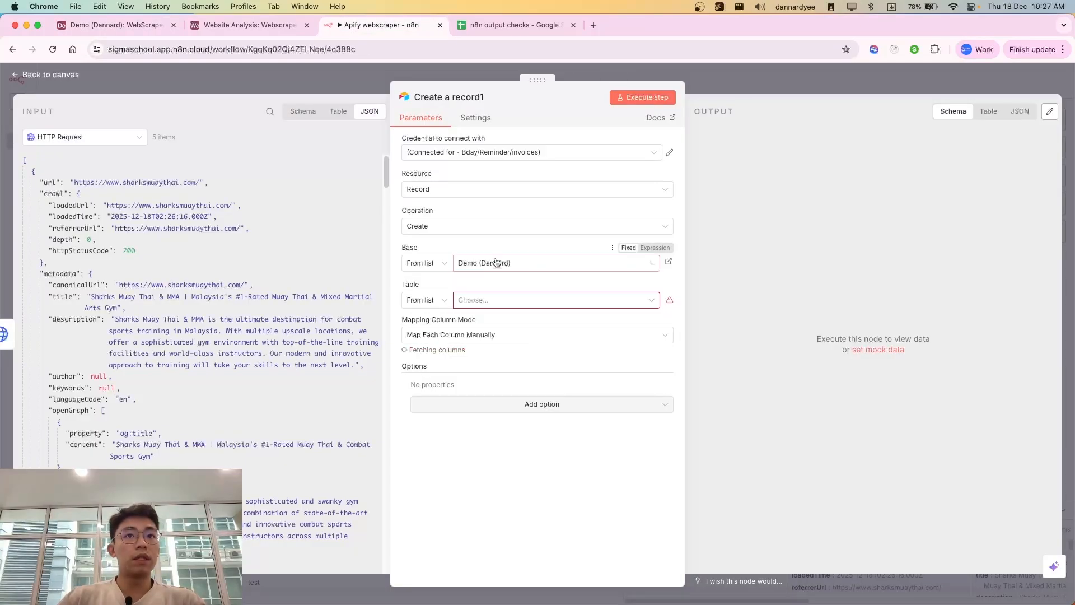
{"action": "left_click", "coordinate": [504, 301]}
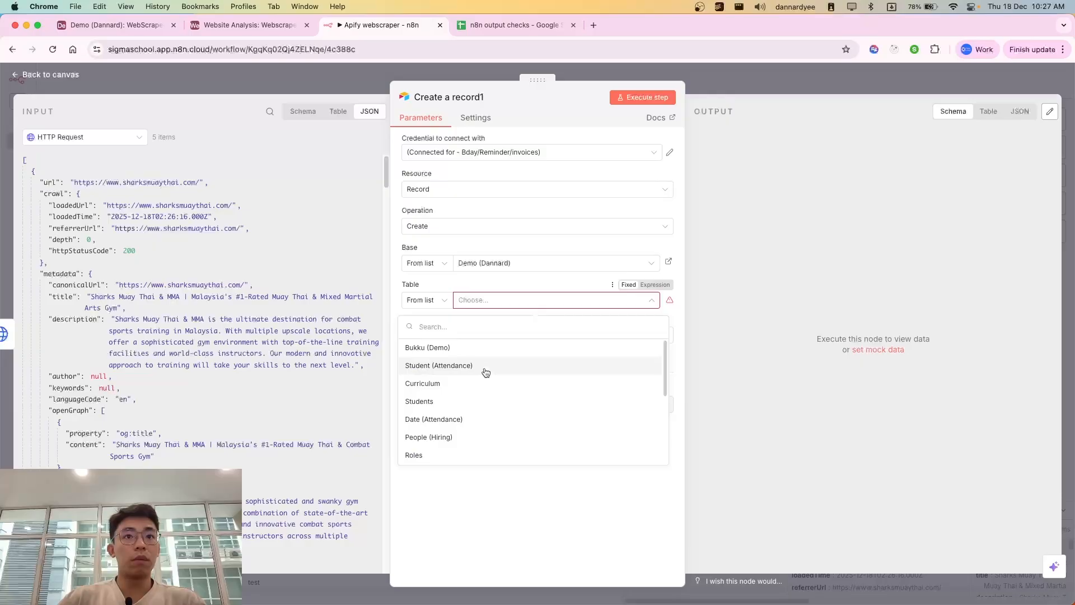
{"action": "scroll", "coordinate": [485, 372], "scroll_direction": "down", "scroll_amount": 10}
{"action": "left_click", "coordinate": [443, 456]}
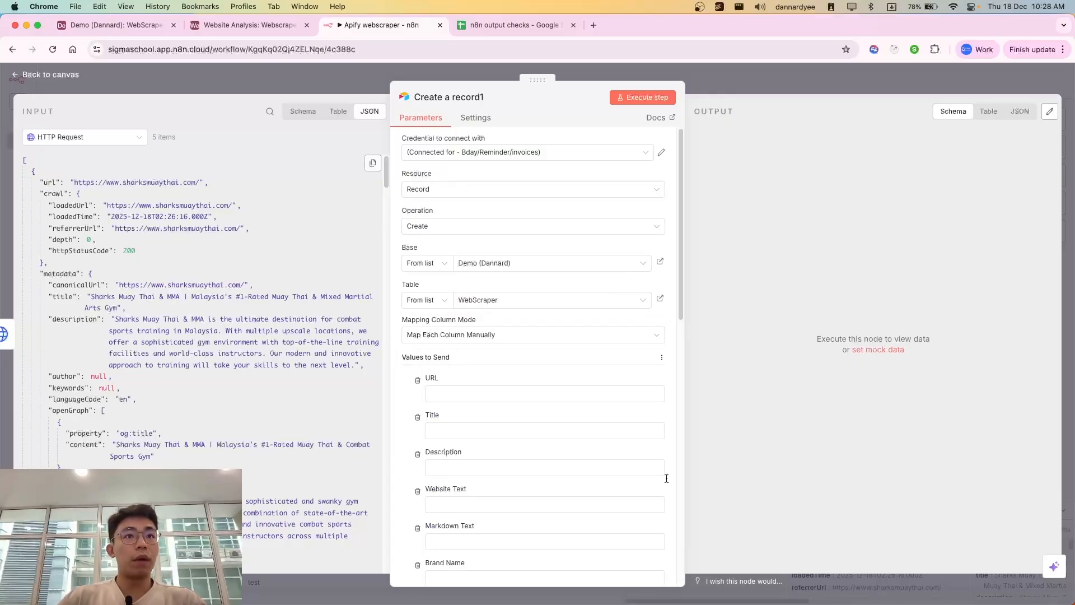
Map the HTTP Request's url value to the Airtable node's URL column as {{ $json.url }}.
{"action": "scroll", "coordinate": [547, 498], "scroll_direction": "down", "scroll_amount": 4}
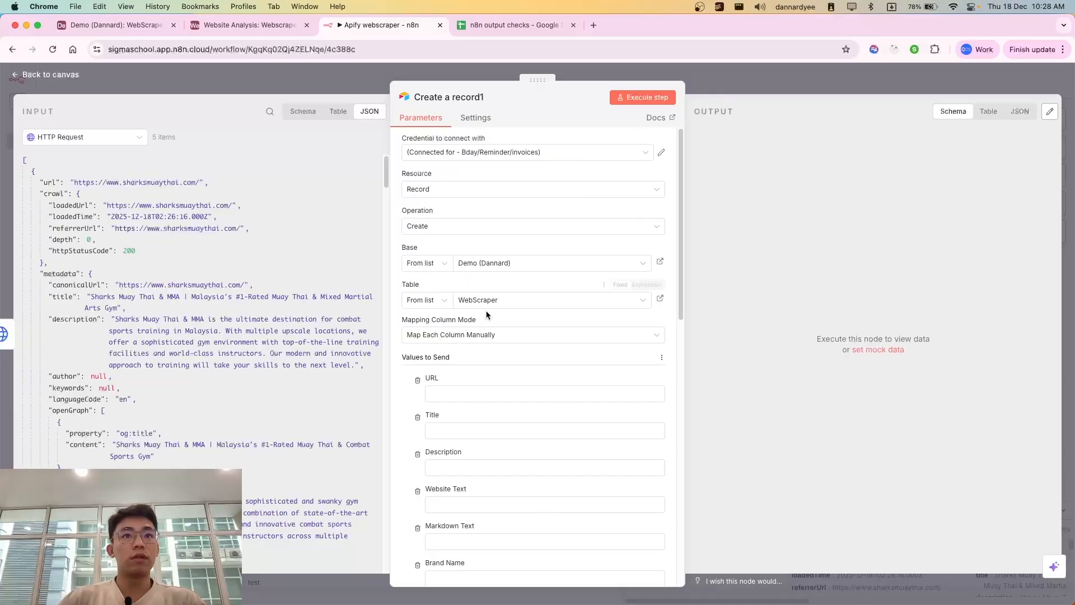
{"action": "scroll", "coordinate": [539, 497], "scroll_direction": "down", "scroll_amount": 2}
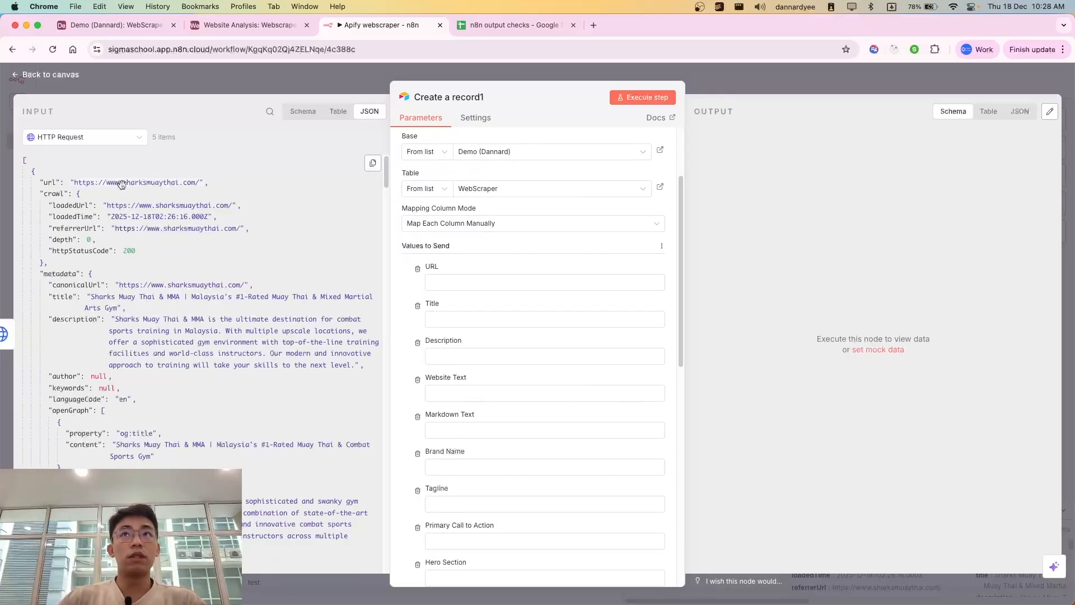
{"action": "left_click_drag", "start_coordinate": [122, 185], "coordinate": [430, 283]}
{"action": "scroll", "coordinate": [222, 256], "scroll_direction": "down", "scroll_amount": 1}
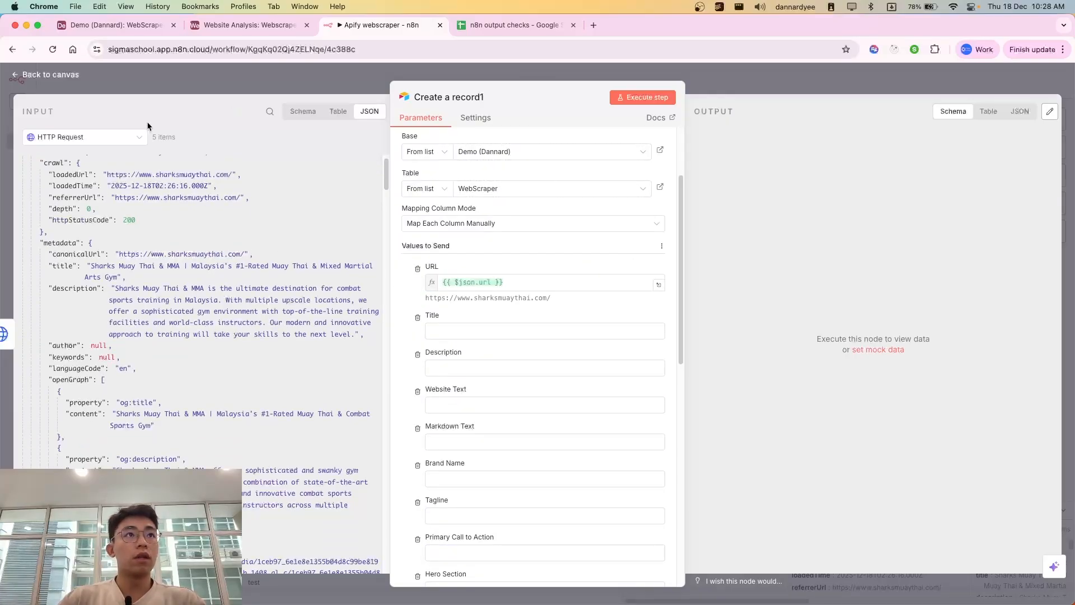
Check the Airtable table, and map {{ $json.metadata.title }} to the Title column and {{ $json.metadata.description }} to Description.
{"action": "scroll", "coordinate": [207, 232], "scroll_direction": "up", "scroll_amount": 1}
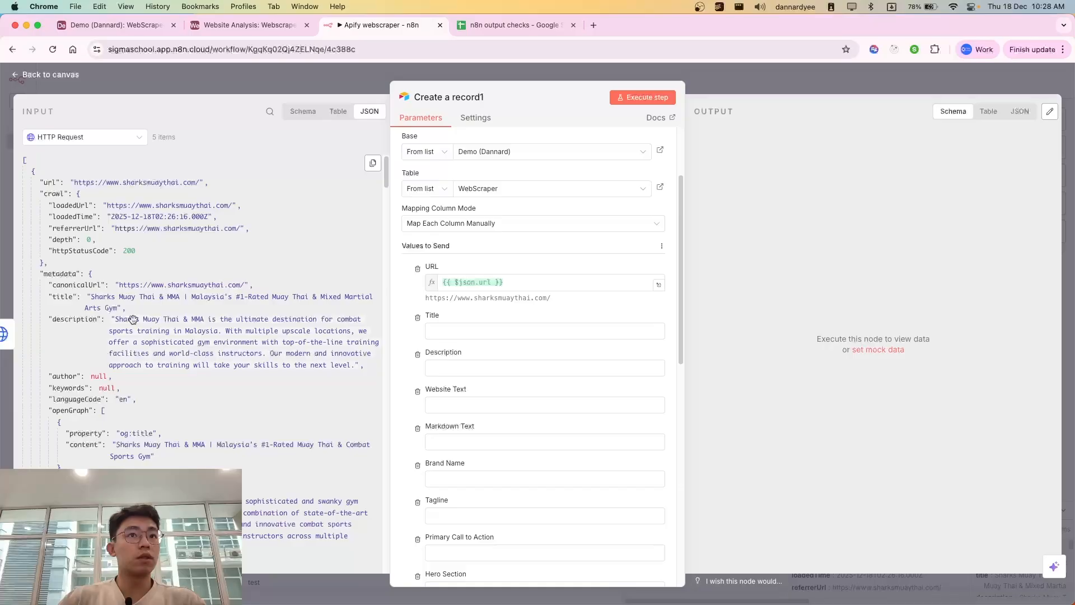
{"action": "left_click", "coordinate": [122, 25]}
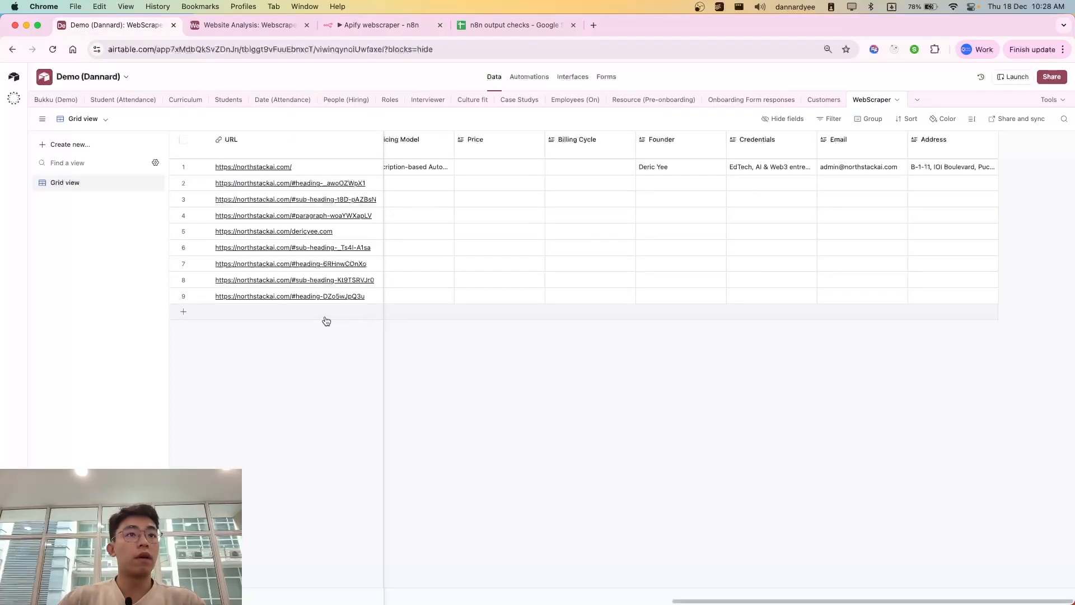
{"action": "left_click", "coordinate": [379, 26]}
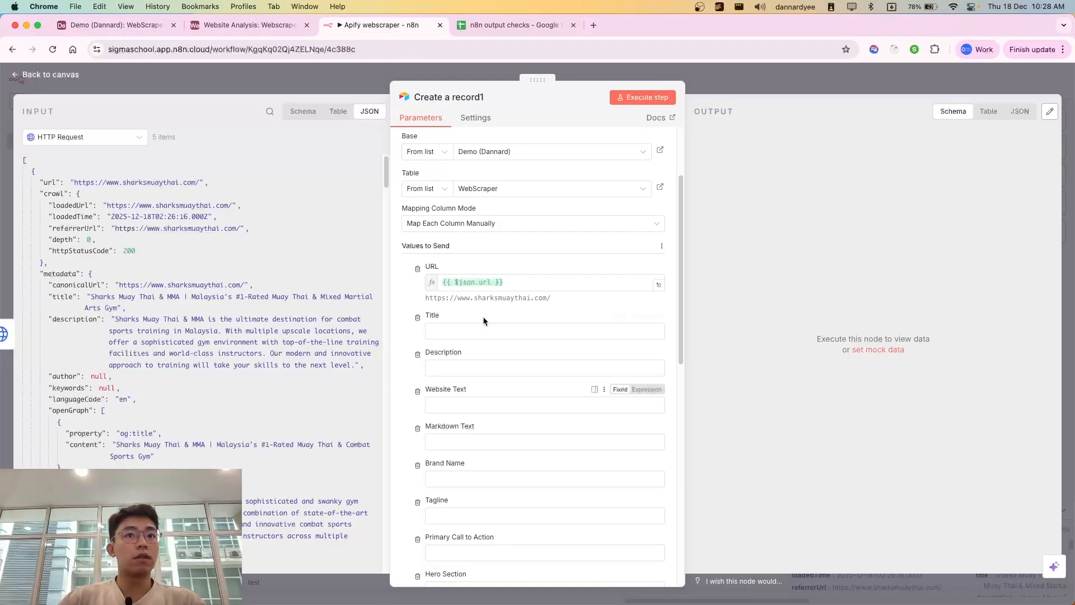
{"action": "scroll", "coordinate": [101, 302], "scroll_direction": "down", "scroll_amount": 1}
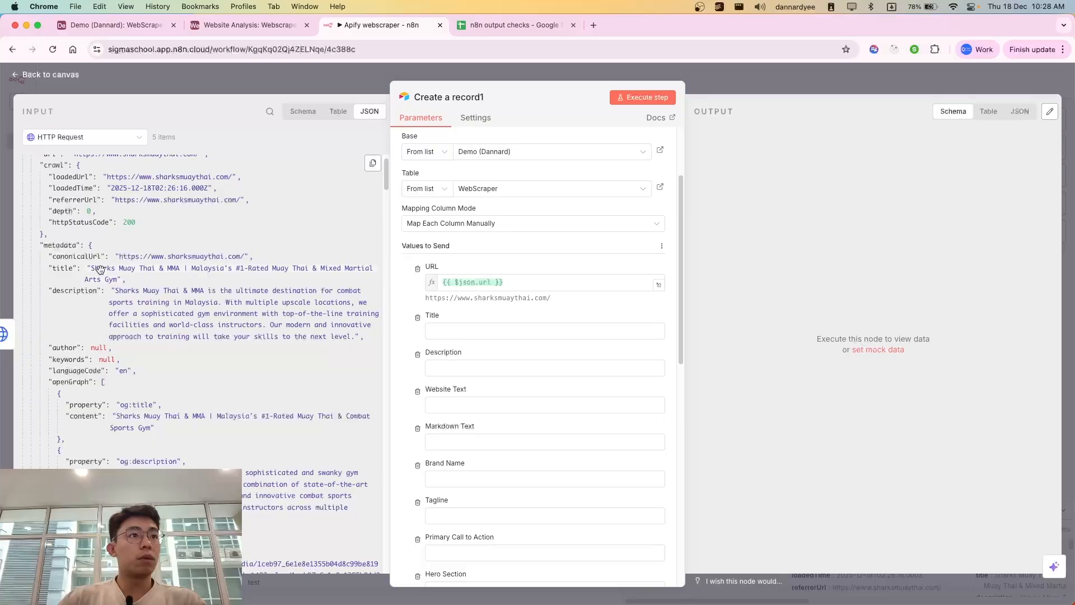
{"action": "left_click_drag", "start_coordinate": [127, 280], "coordinate": [442, 330]}
{"action": "left_click_drag", "start_coordinate": [74, 290], "coordinate": [460, 379]}
Map {{ $json.text }} to the Website Text column and {{ $json.markdown }} to the Markdown Text column.
{"action": "scroll", "coordinate": [184, 468], "scroll_direction": "down", "scroll_amount": 10}
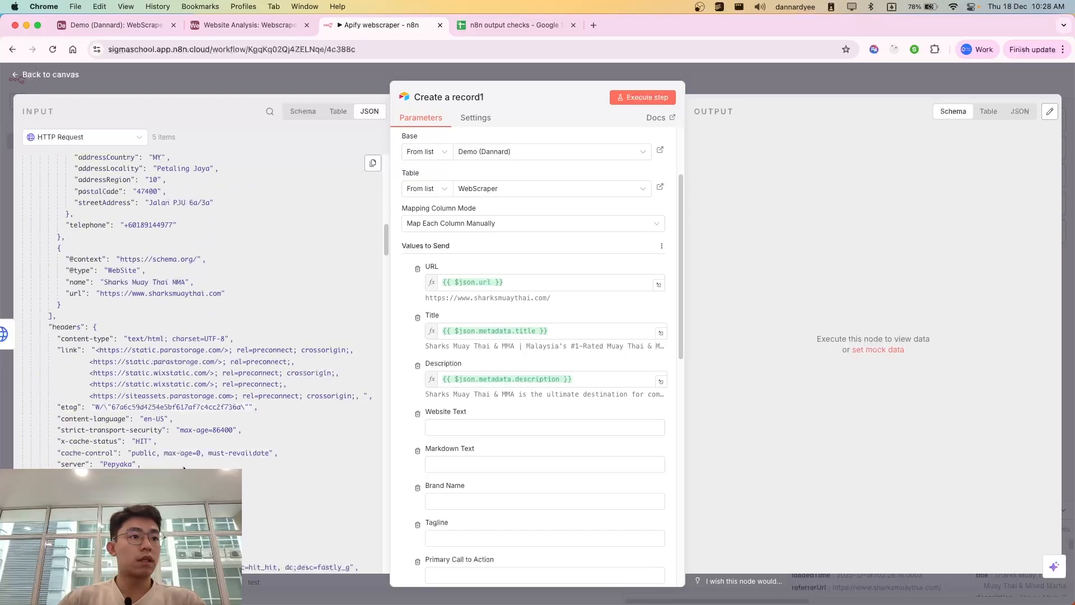
{"action": "scroll", "coordinate": [183, 469], "scroll_direction": "down", "scroll_amount": 10}
{"action": "left_click_drag", "start_coordinate": [52, 214], "coordinate": [498, 428]}
{"action": "left_click_drag", "start_coordinate": [59, 306], "coordinate": [478, 476]}
Review the crawled pages in the node's input data, the Airtable WebScraper table, and the node's columns from Brand Name onwards.
{"action": "scroll", "coordinate": [188, 396], "scroll_direction": "down", "scroll_amount": 5}
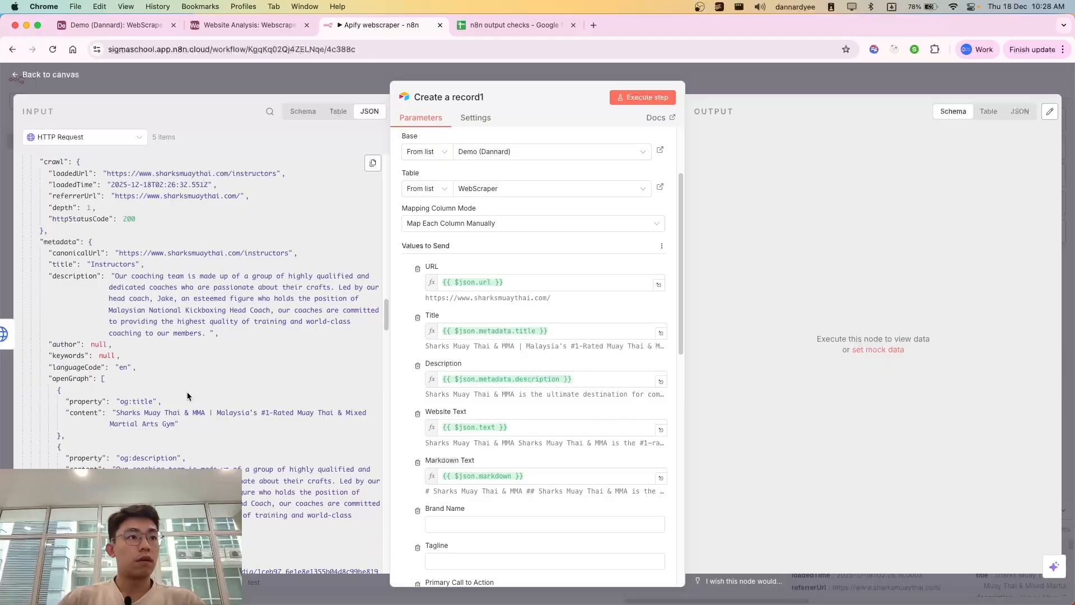
{"action": "scroll", "coordinate": [193, 408], "scroll_direction": "down", "scroll_amount": 5}
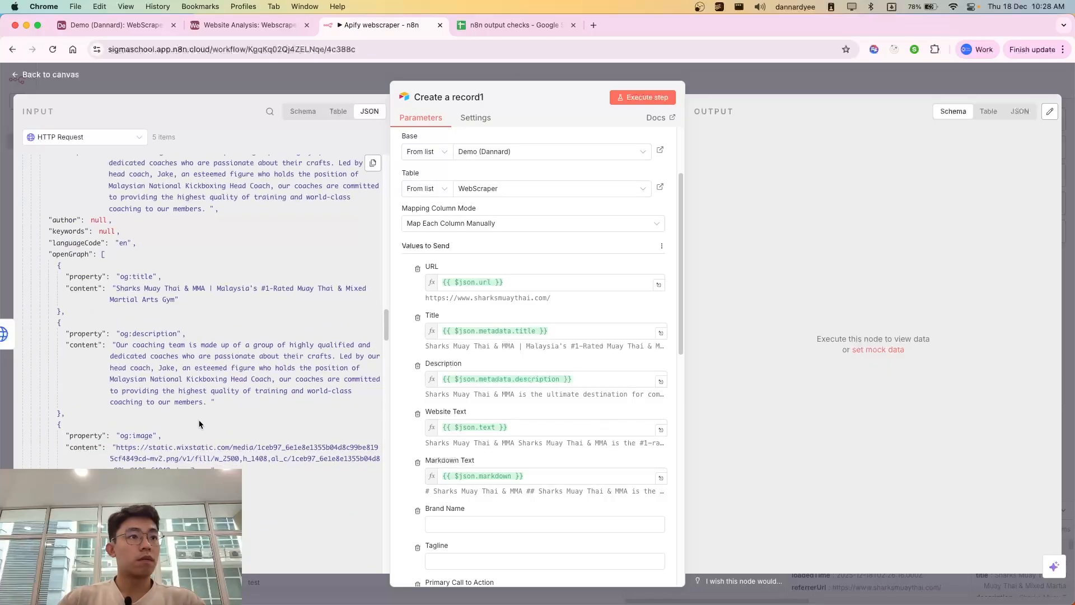
{"action": "scroll", "coordinate": [199, 425], "scroll_direction": "down", "scroll_amount": 15}
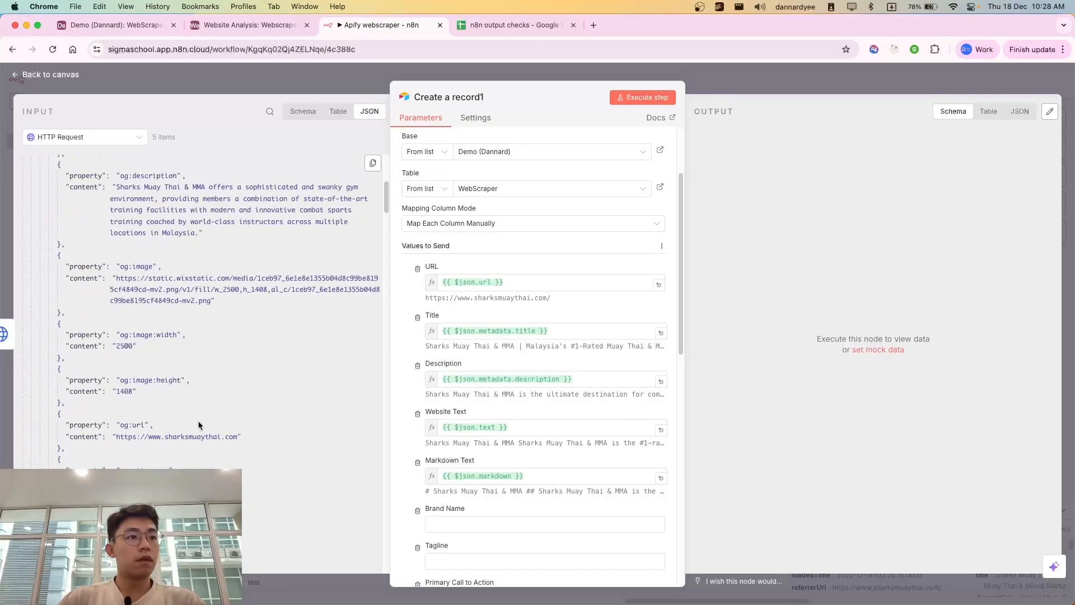
{"action": "scroll", "coordinate": [185, 392], "scroll_direction": "down", "scroll_amount": 8}
{"action": "scroll", "coordinate": [152, 414], "scroll_direction": "down", "scroll_amount": 15}
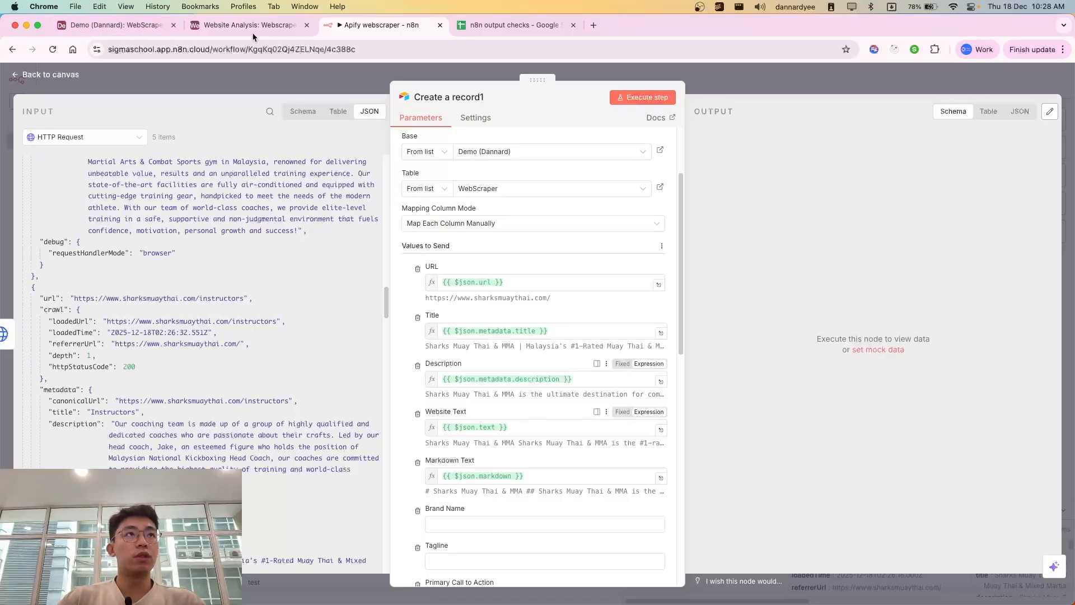
{"action": "left_click", "coordinate": [92, 25]}
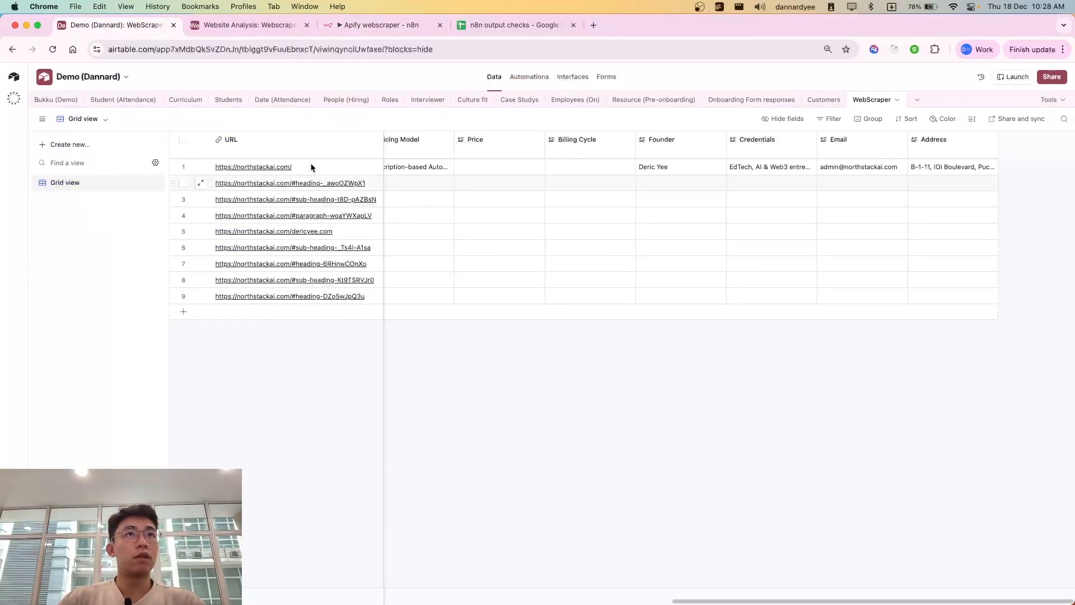
{"action": "left_click", "coordinate": [375, 25]}
{"action": "scroll", "coordinate": [533, 495], "scroll_direction": "down", "scroll_amount": 5}
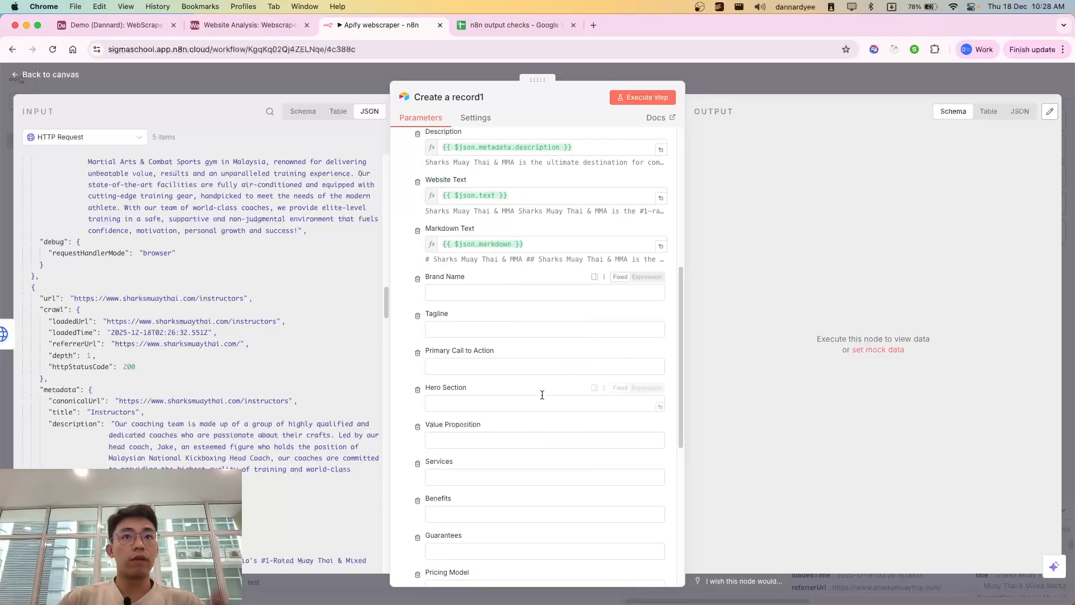
Execute the Airtable Create a record1 node and return to the workflow canvas.
{"action": "scroll", "coordinate": [526, 461], "scroll_direction": "up", "scroll_amount": 6}
{"action": "left_click", "coordinate": [643, 98]}
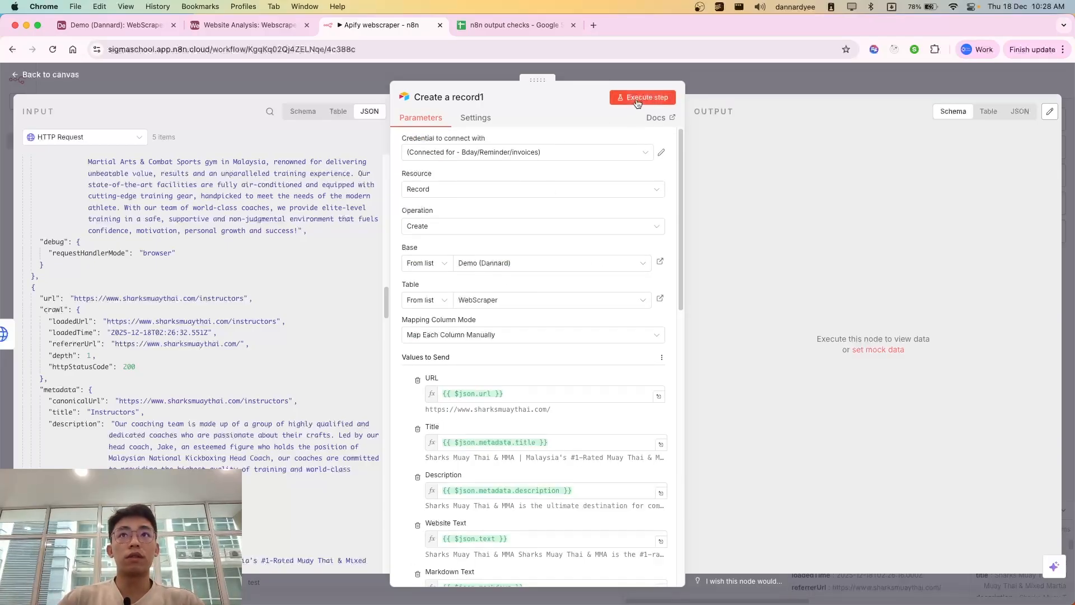
{"action": "left_click", "coordinate": [759, 76]}
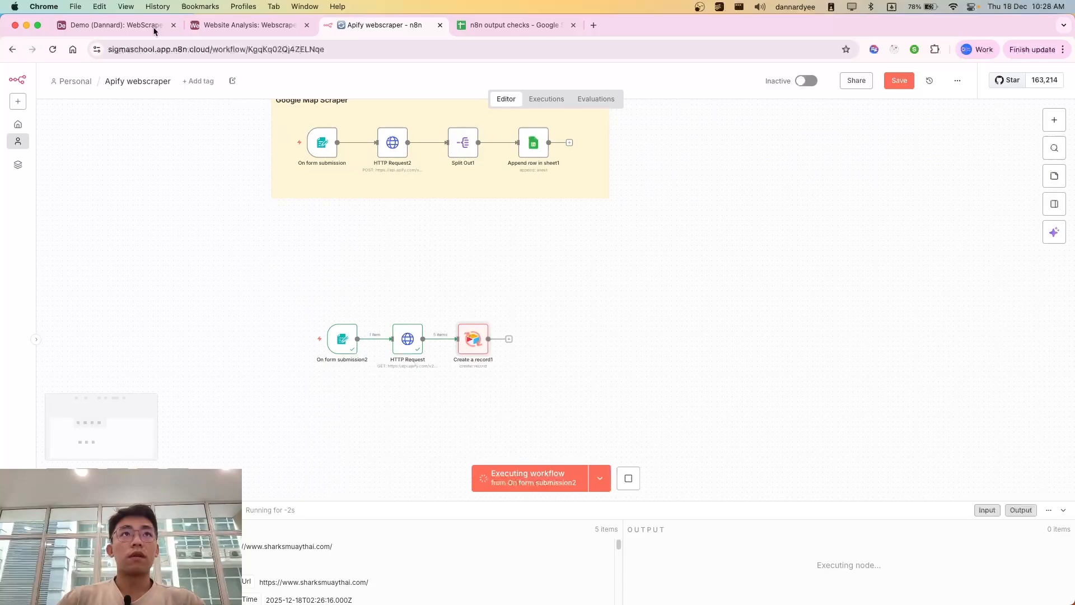
Check the new rows in the Airtable WebScraper table, reading the Markdown Text of the sharksmuaythai.com home and instructors records.
{"action": "left_click", "coordinate": [112, 25]}
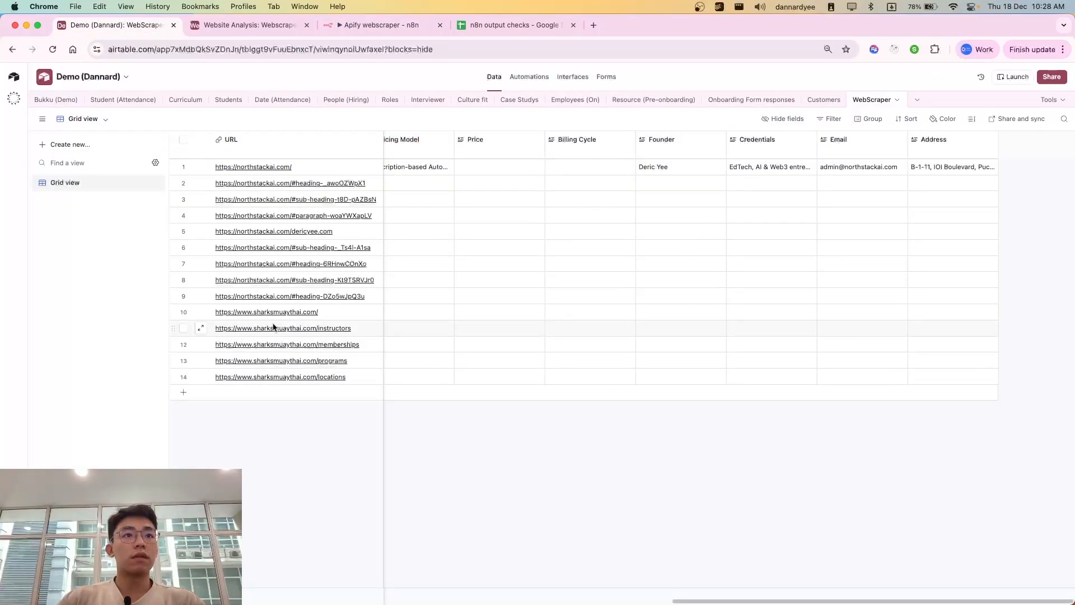
{"action": "scroll", "coordinate": [481, 361], "scroll_direction": "left", "scroll_amount": 10}
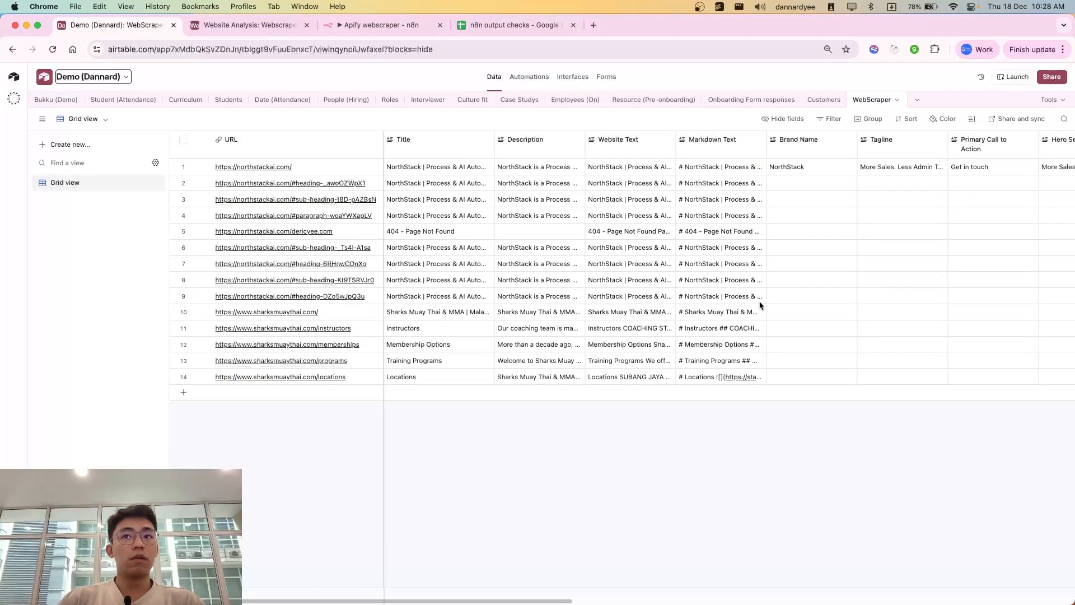
{"action": "left_click", "coordinate": [714, 312]}
{"action": "left_click", "coordinate": [763, 313]}
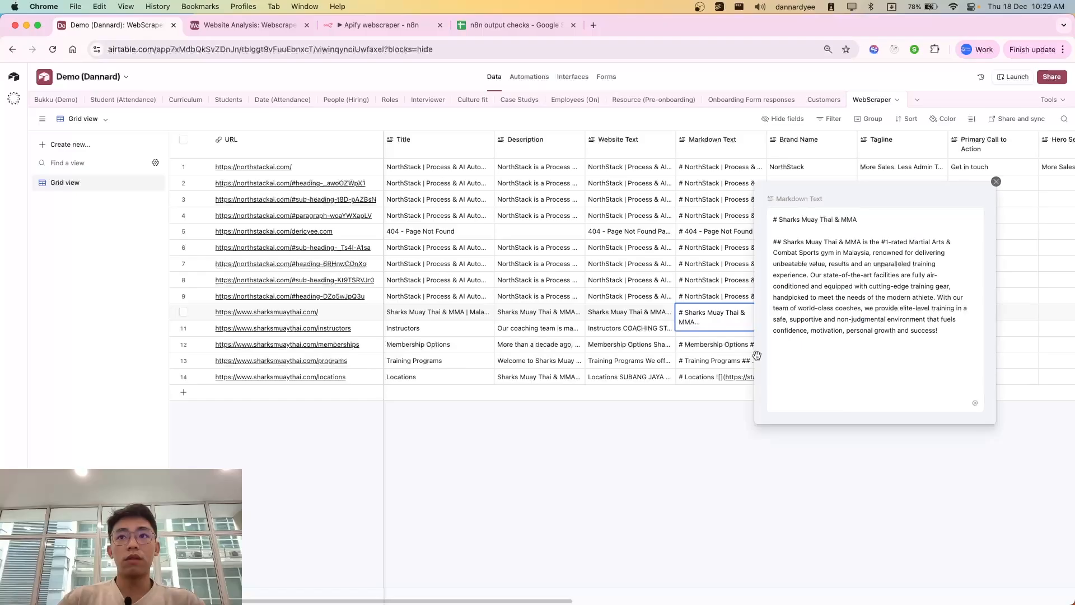
{"action": "left_click", "coordinate": [825, 476]}
{"action": "left_click", "coordinate": [747, 336]}
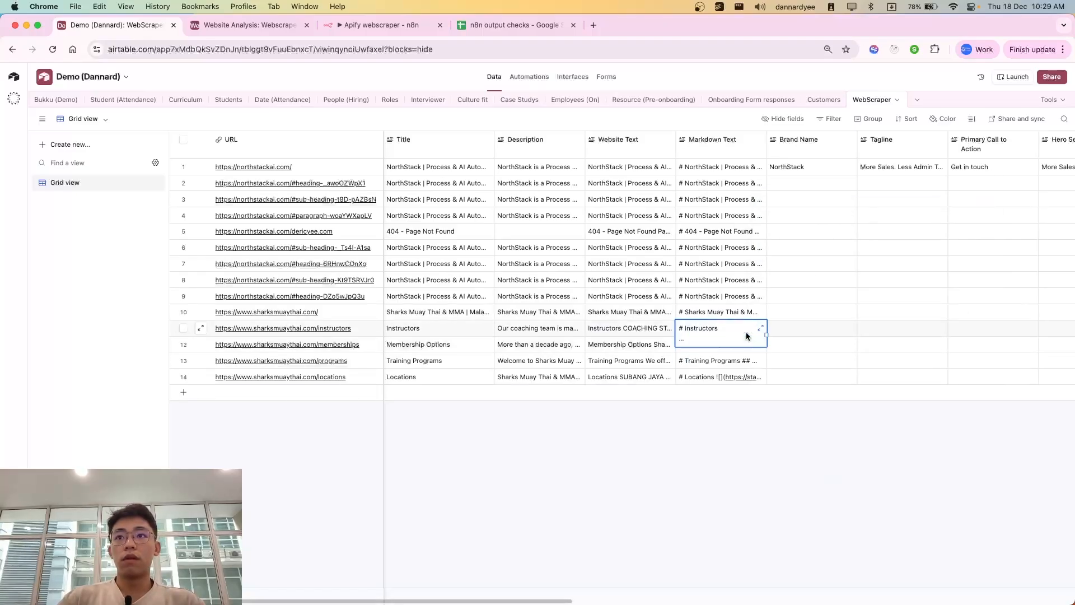
{"action": "left_click", "coordinate": [758, 330]}
{"action": "scroll", "coordinate": [841, 280], "scroll_direction": "down", "scroll_amount": 10}
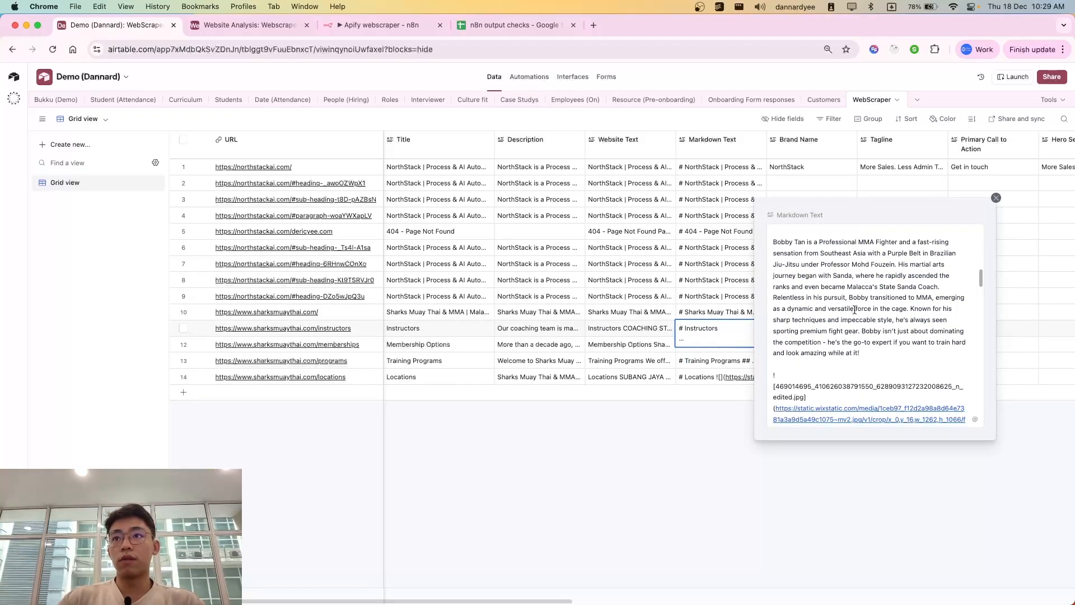
{"action": "scroll", "coordinate": [842, 280], "scroll_direction": "down", "scroll_amount": 10}
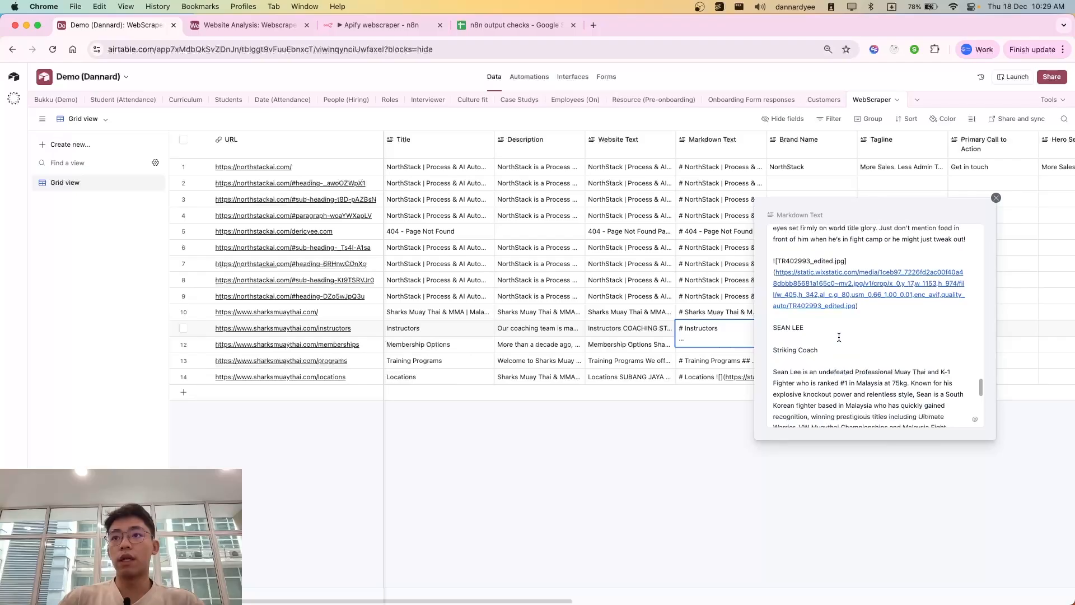
{"action": "scroll", "coordinate": [828, 387], "scroll_direction": "down", "scroll_amount": 5}
{"action": "left_click", "coordinate": [697, 427]}
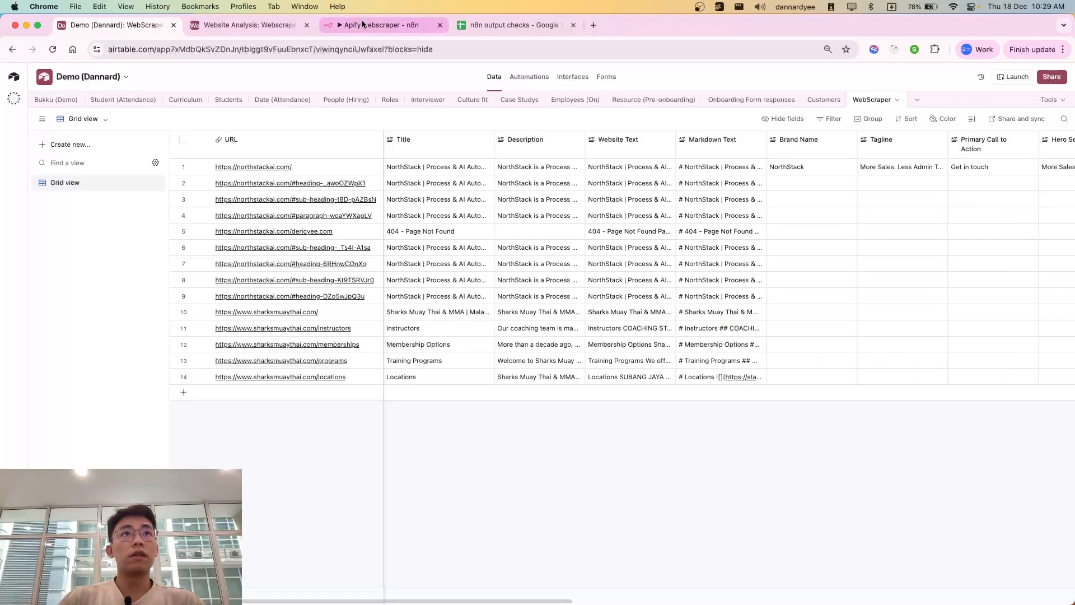
Back in the n8n workflow, add an OpenAI Message a model node after Create a record1.
{"action": "left_click", "coordinate": [381, 24]}
{"action": "scroll", "coordinate": [464, 154], "scroll_direction": "up", "scroll_amount": 1}
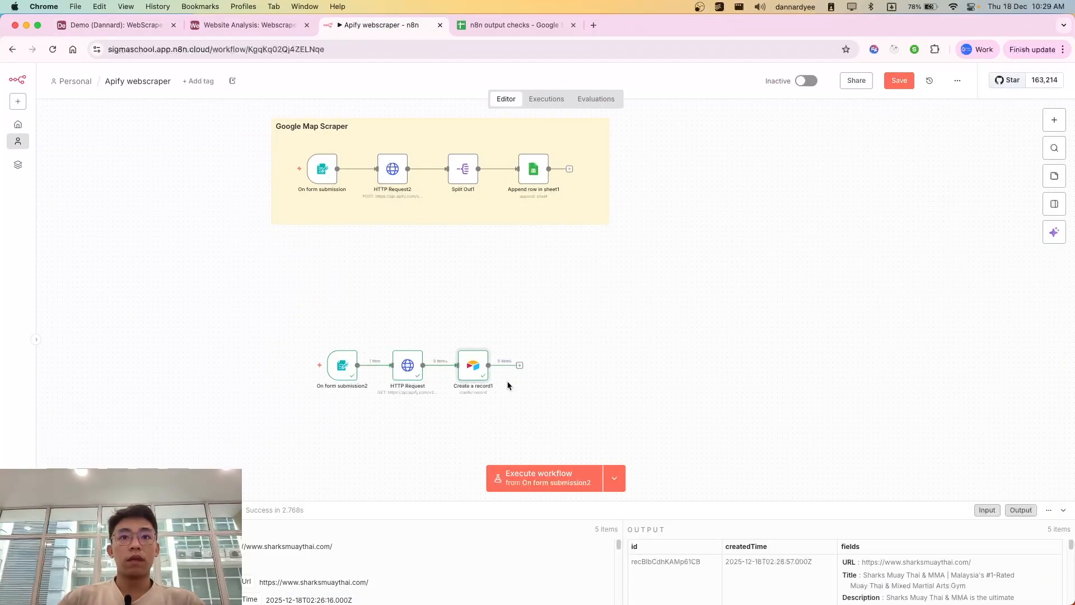
{"action": "scroll", "coordinate": [530, 393], "scroll_direction": "down", "scroll_amount": 1}
{"action": "left_click", "coordinate": [519, 329]}
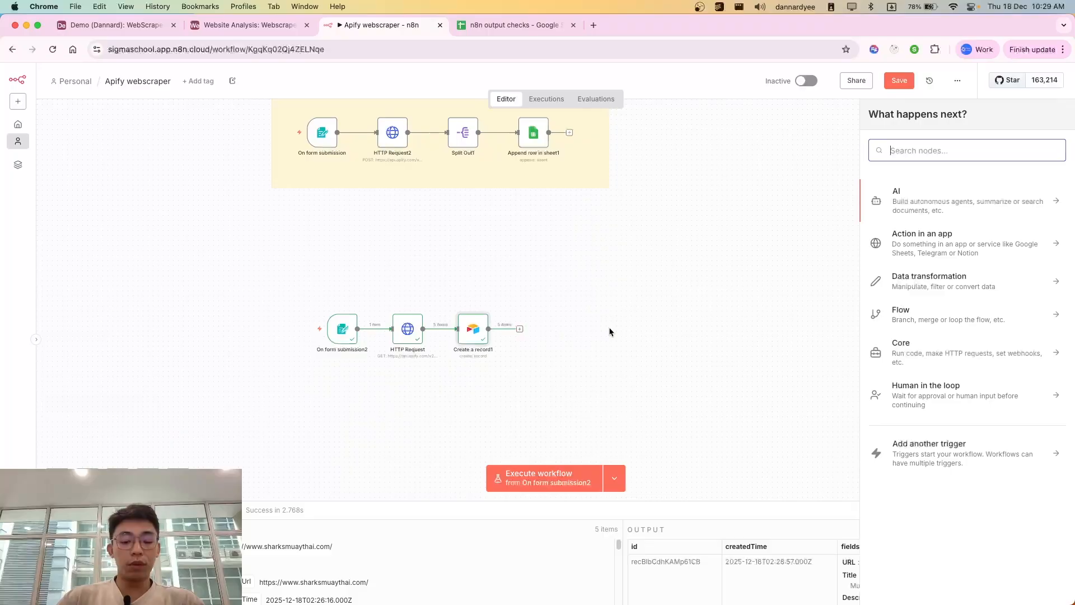
{"action": "type", "text": "openai"}
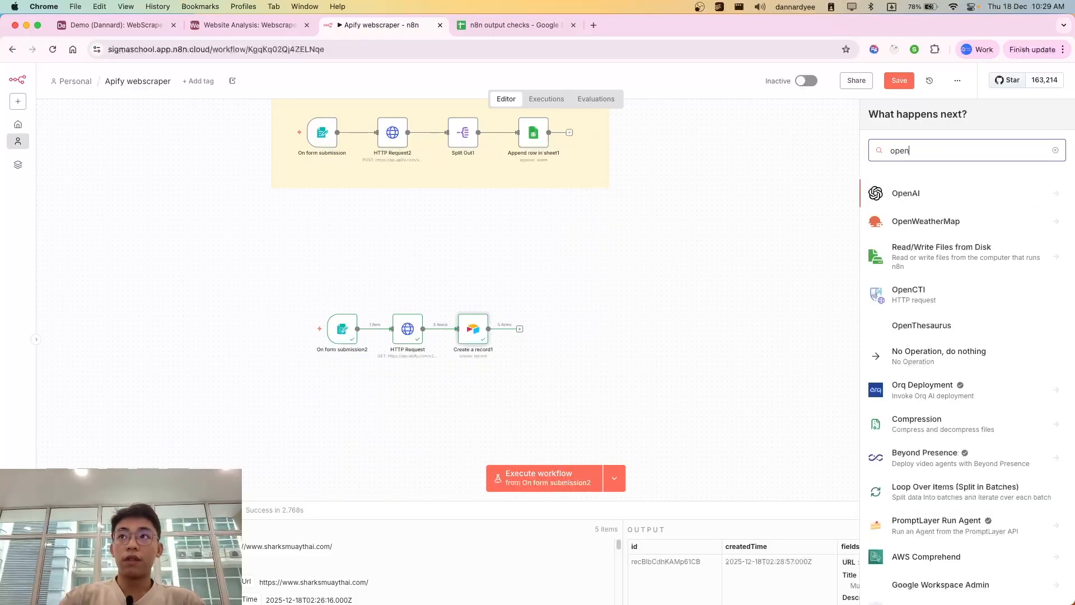
{"action": "key", "text": "Return"}
{"action": "left_click", "coordinate": [929, 236]}
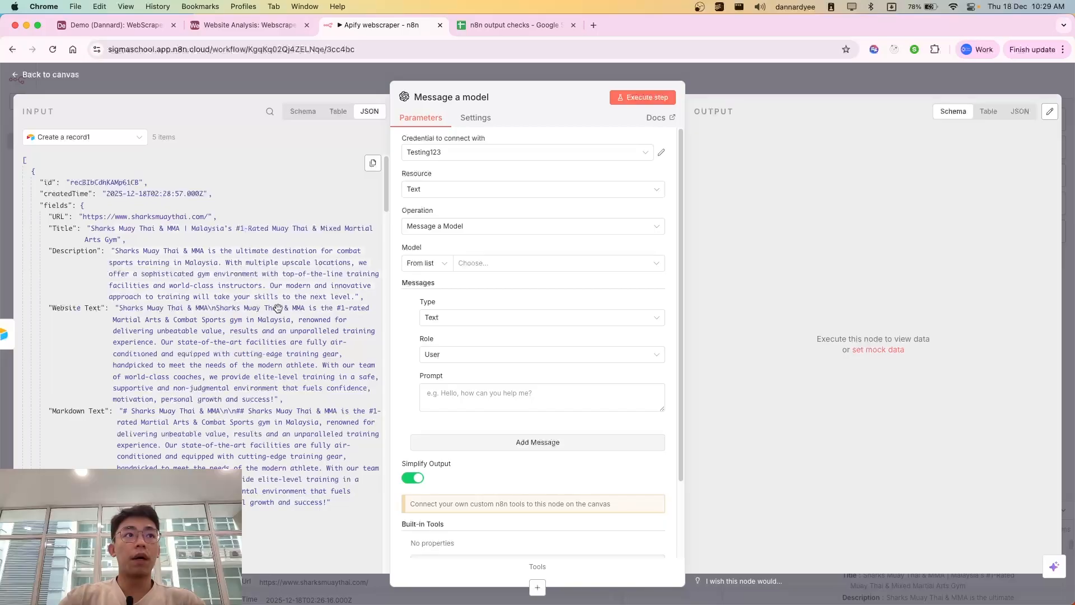
Set the Message a model node's model to GPT-5-NANO.
{"action": "left_click", "coordinate": [712, 92]}
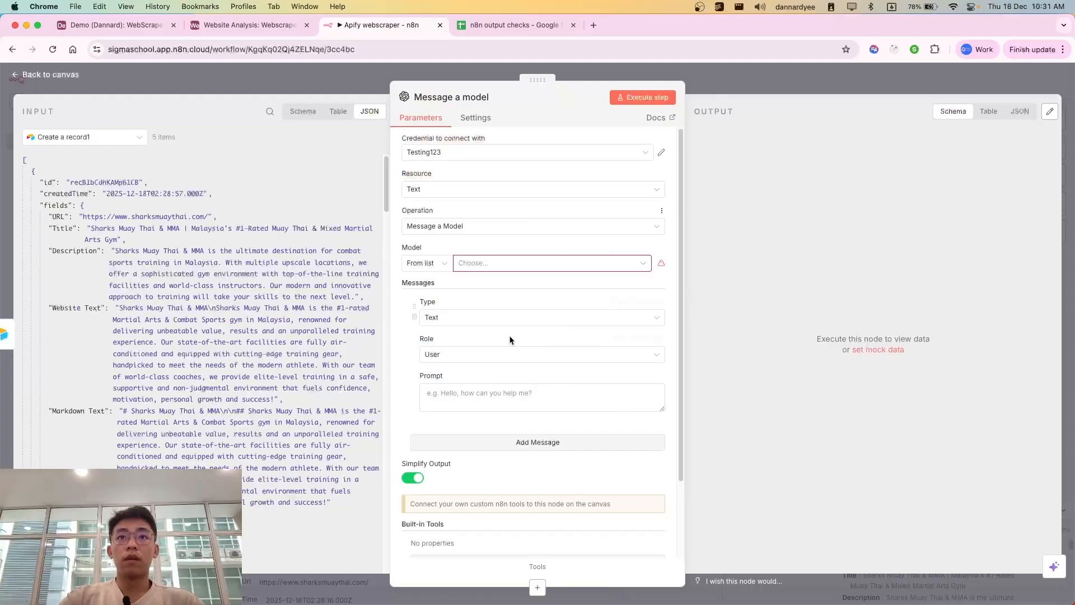
{"action": "left_click", "coordinate": [535, 264]}
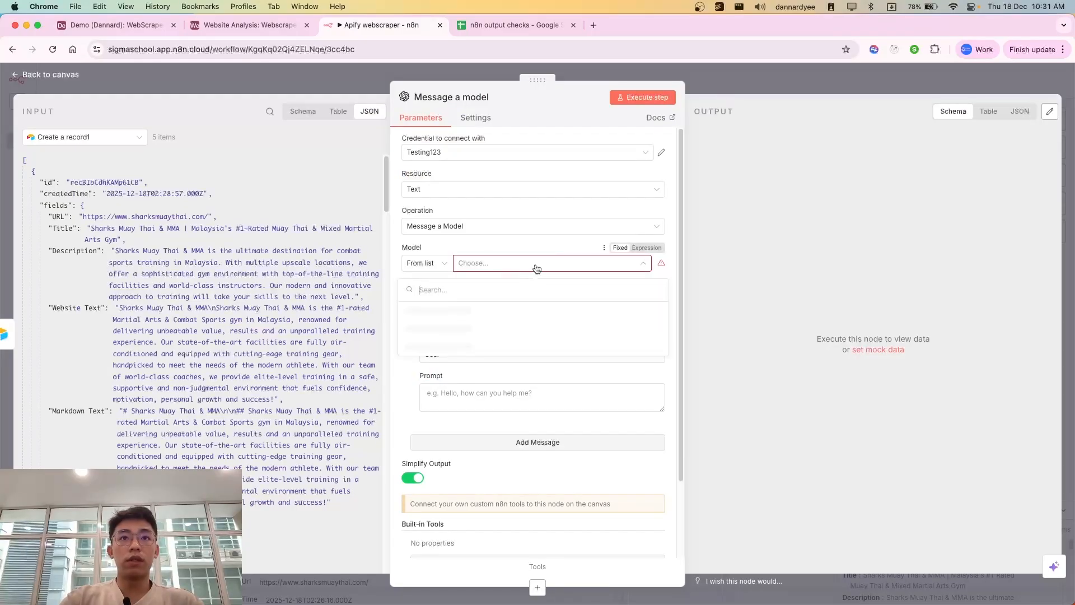
{"action": "type", "text": "nano"}
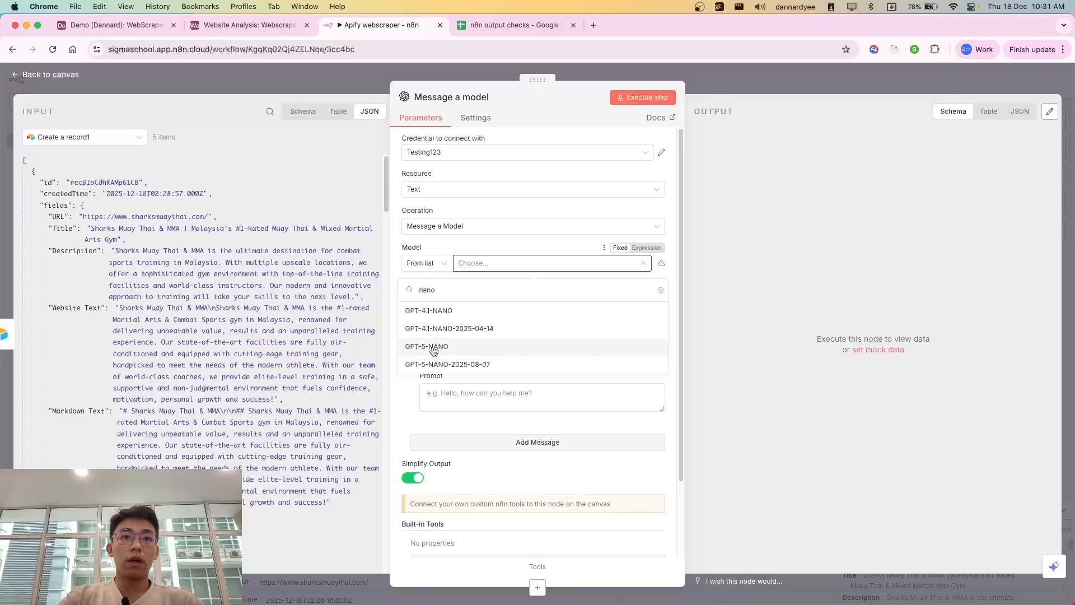
{"action": "left_click", "coordinate": [427, 346]}
Add the Output Format option to the OpenAI node with JSON Schema (recommended) as its type.
{"action": "scroll", "coordinate": [472, 328], "scroll_direction": "down", "scroll_amount": 3}
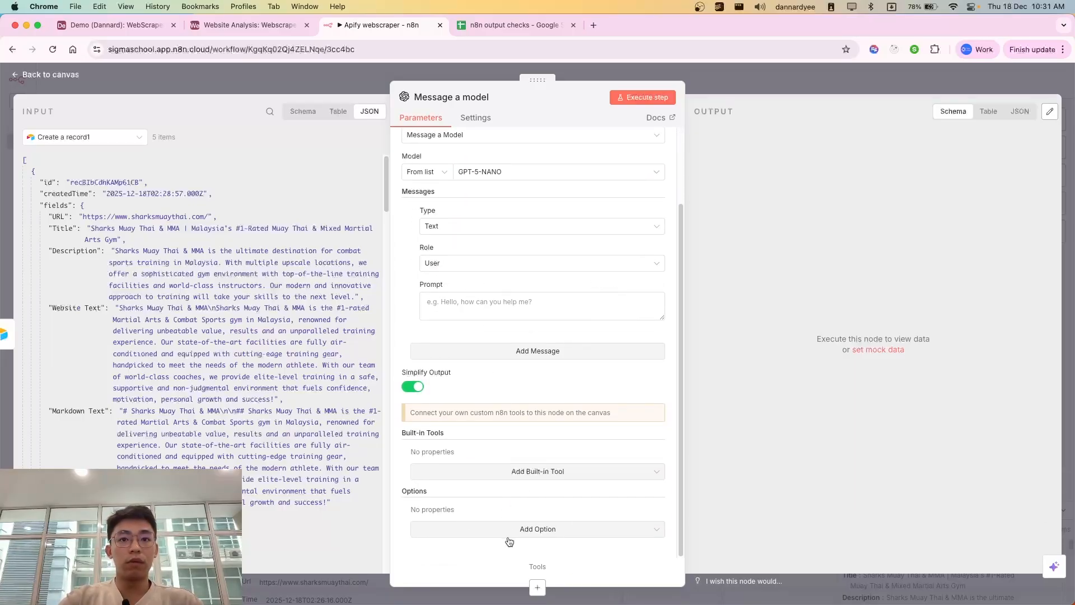
{"action": "left_click", "coordinate": [509, 535]}
{"action": "scroll", "coordinate": [490, 449], "scroll_direction": "down", "scroll_amount": 2}
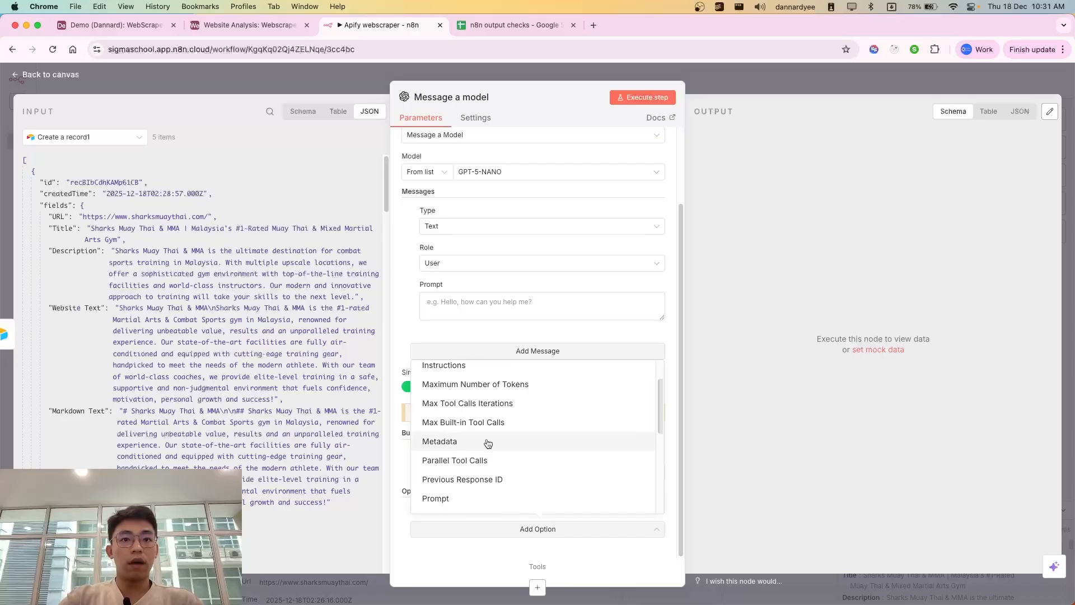
{"action": "scroll", "coordinate": [485, 440], "scroll_direction": "down", "scroll_amount": 7}
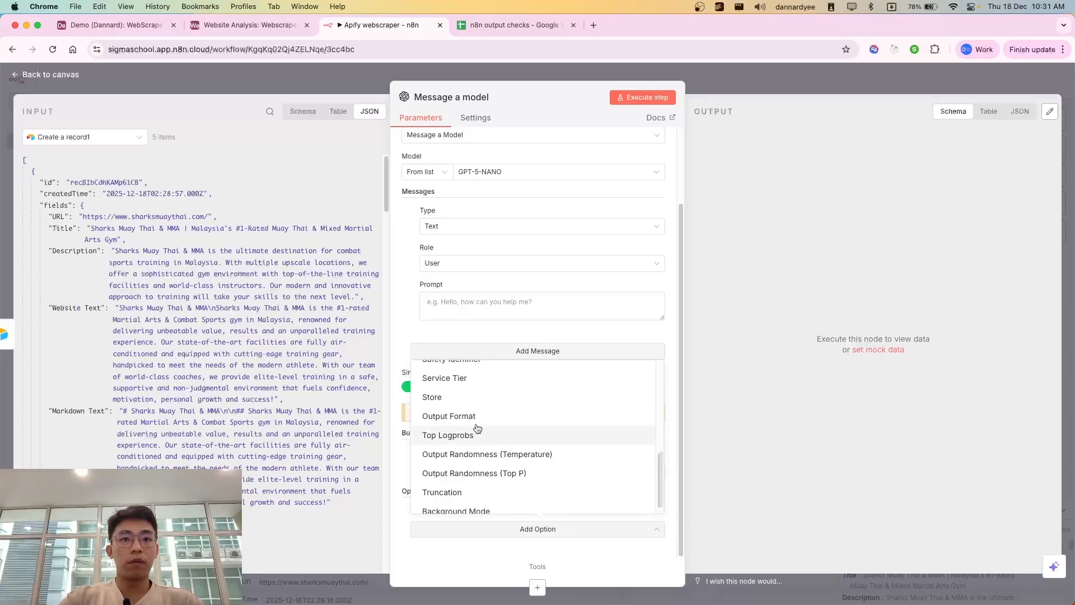
{"action": "left_click", "coordinate": [448, 416]}
{"action": "scroll", "coordinate": [582, 473], "scroll_direction": "down", "scroll_amount": 3}
{"action": "left_click", "coordinate": [615, 442]}
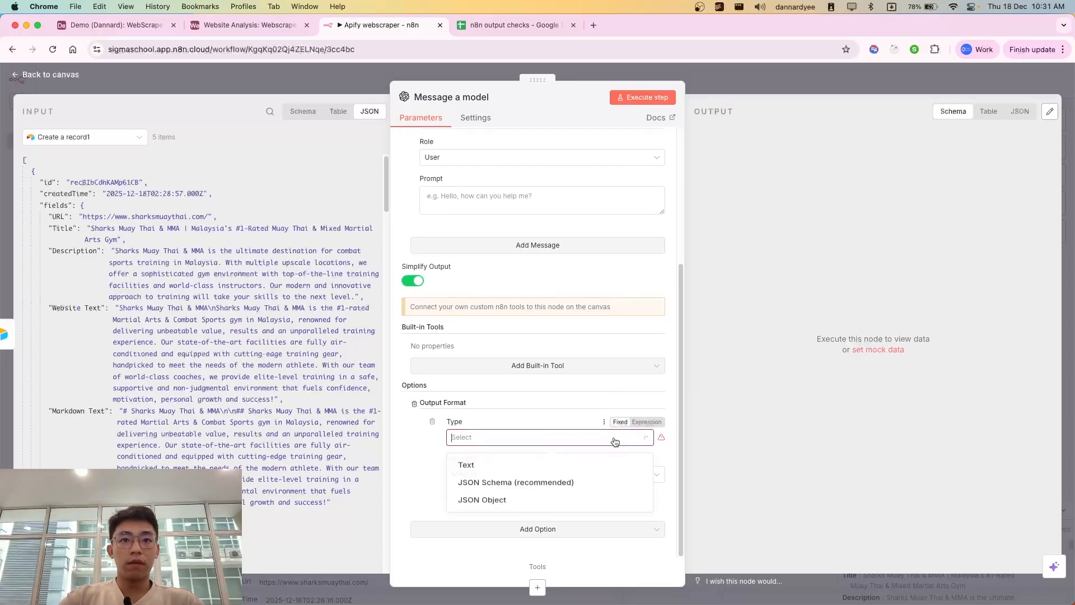
{"action": "left_click", "coordinate": [539, 483]}
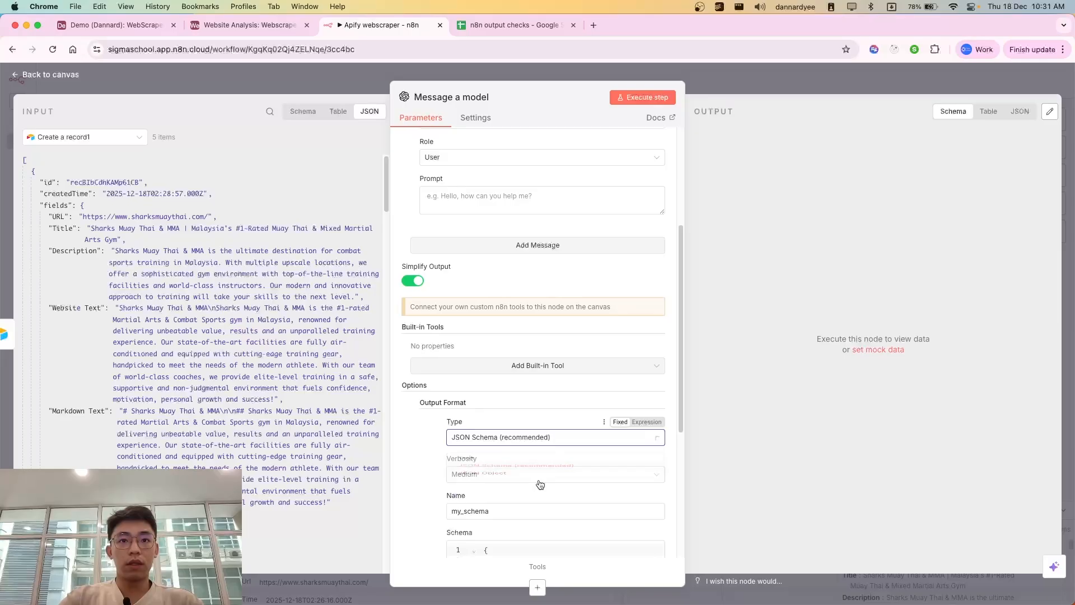
Set the output format's verbosity to Low and replace the sample schema with the copied website-analysis schema covering site_metadata, core_sections, pricing_details and contact.
{"action": "scroll", "coordinate": [540, 484], "scroll_direction": "down", "scroll_amount": 1}
{"action": "left_click", "coordinate": [476, 452]}
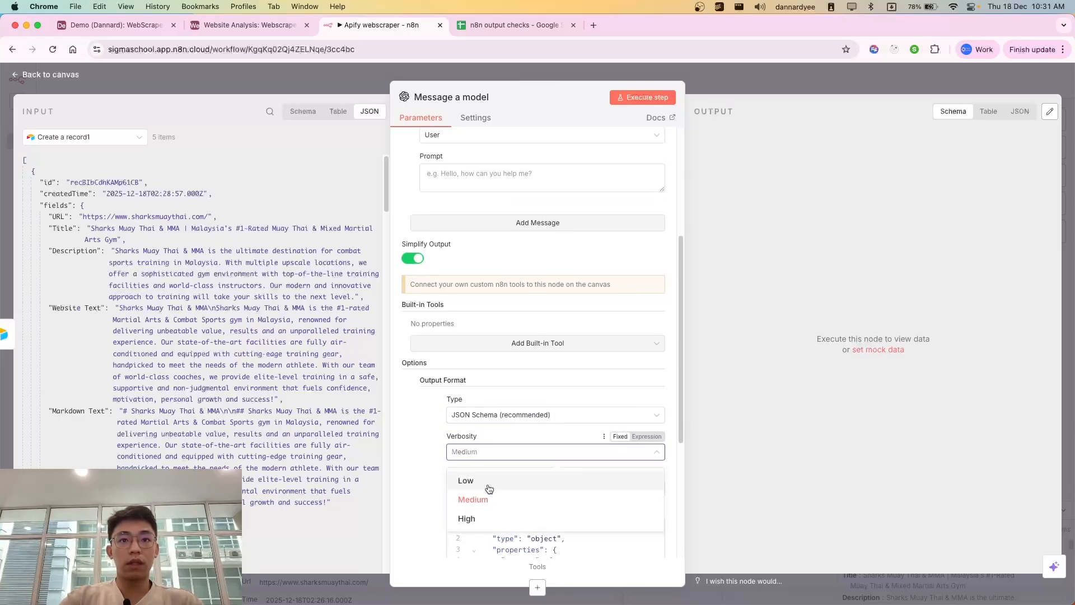
{"action": "left_click", "coordinate": [489, 487]}
{"action": "scroll", "coordinate": [537, 500], "scroll_direction": "down", "scroll_amount": 4}
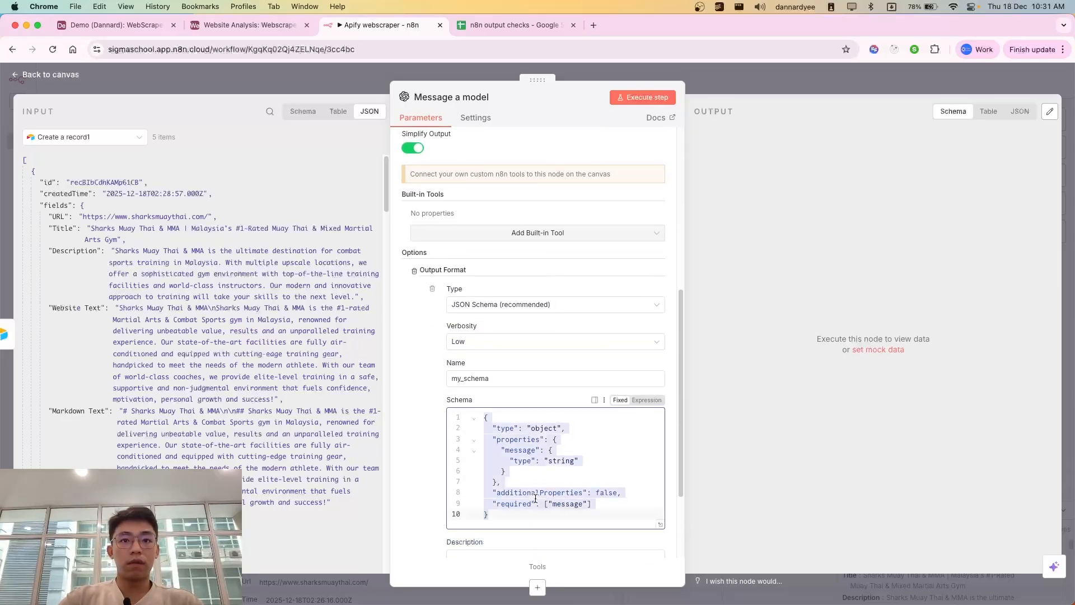
{"action": "key", "text": "cmd+v"}
Review the pasted JSON schema from its first property to legal_footer, and return to the canvas.
{"action": "scroll", "coordinate": [539, 455], "scroll_direction": "up", "scroll_amount": 10}
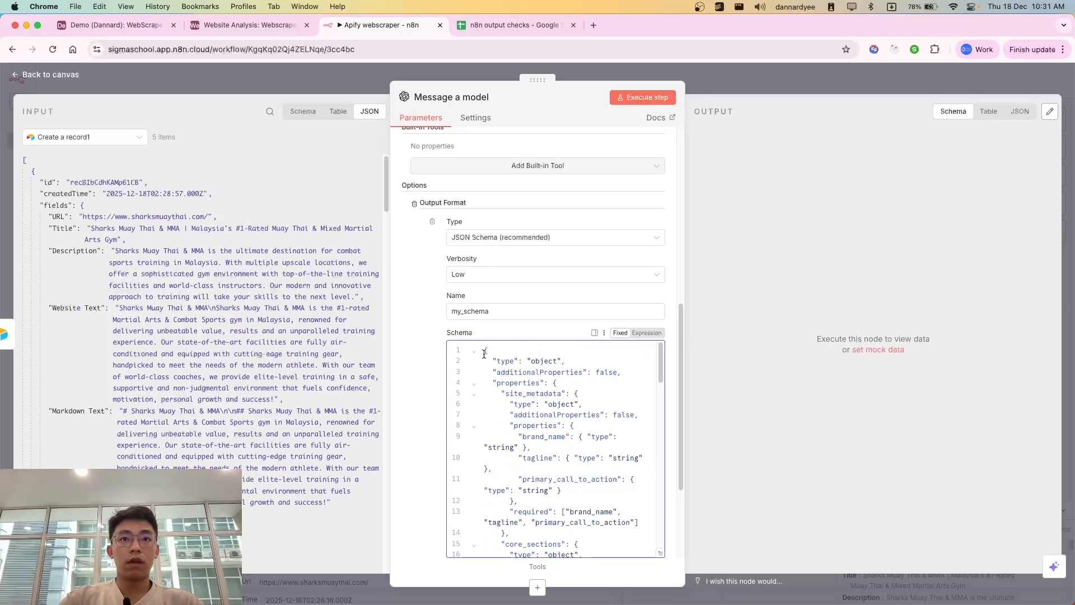
{"action": "left_click_drag", "start_coordinate": [485, 354], "coordinate": [574, 522]}
{"action": "scroll", "coordinate": [575, 522], "scroll_direction": "down", "scroll_amount": 5}
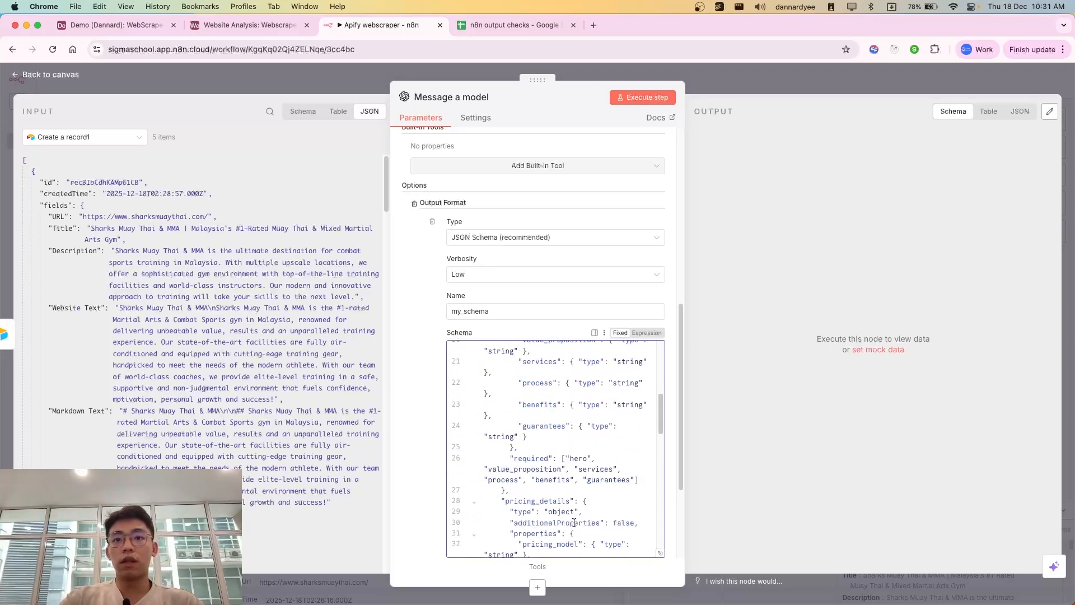
{"action": "scroll", "coordinate": [574, 522], "scroll_direction": "down", "scroll_amount": 10}
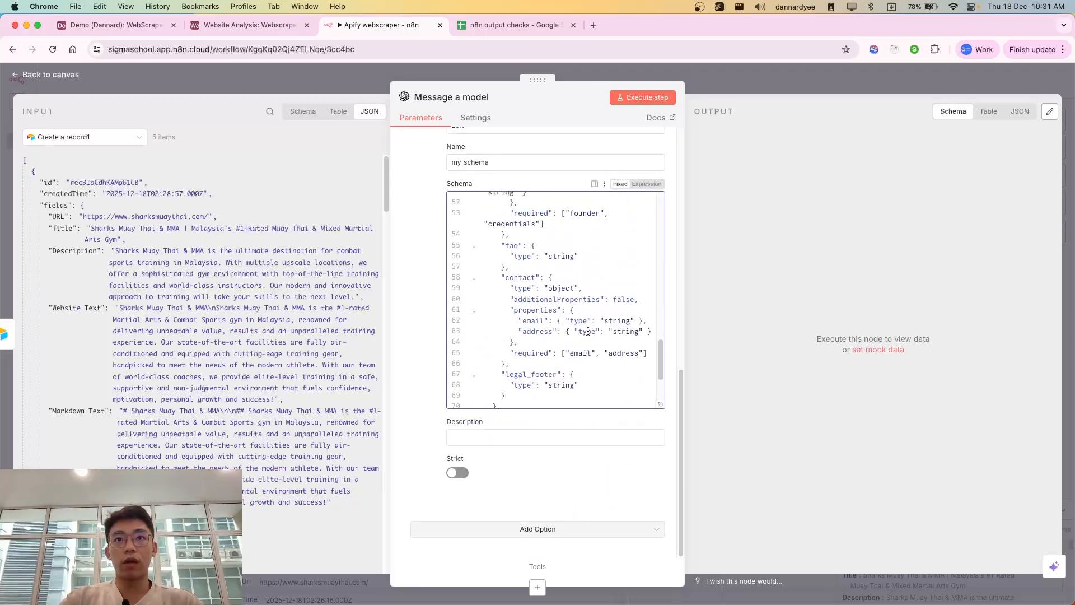
{"action": "scroll", "coordinate": [588, 331], "scroll_direction": "up", "scroll_amount": 15}
{"action": "key", "text": "Escape"}
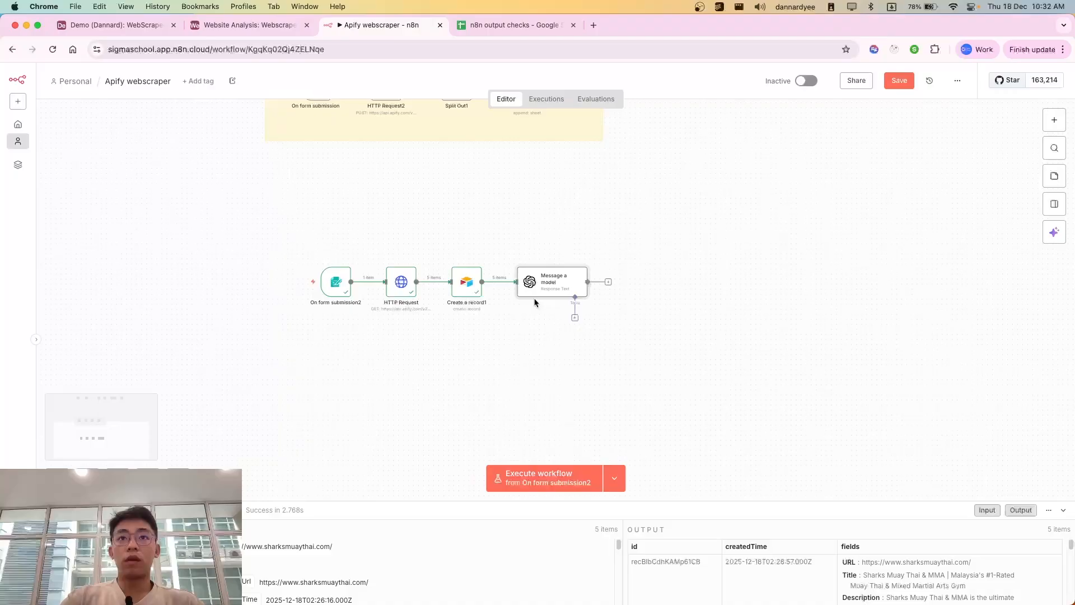
Reopen the Message a model node to review its user and system messages and output format settings, and close it.
{"action": "key", "text": "Return"}
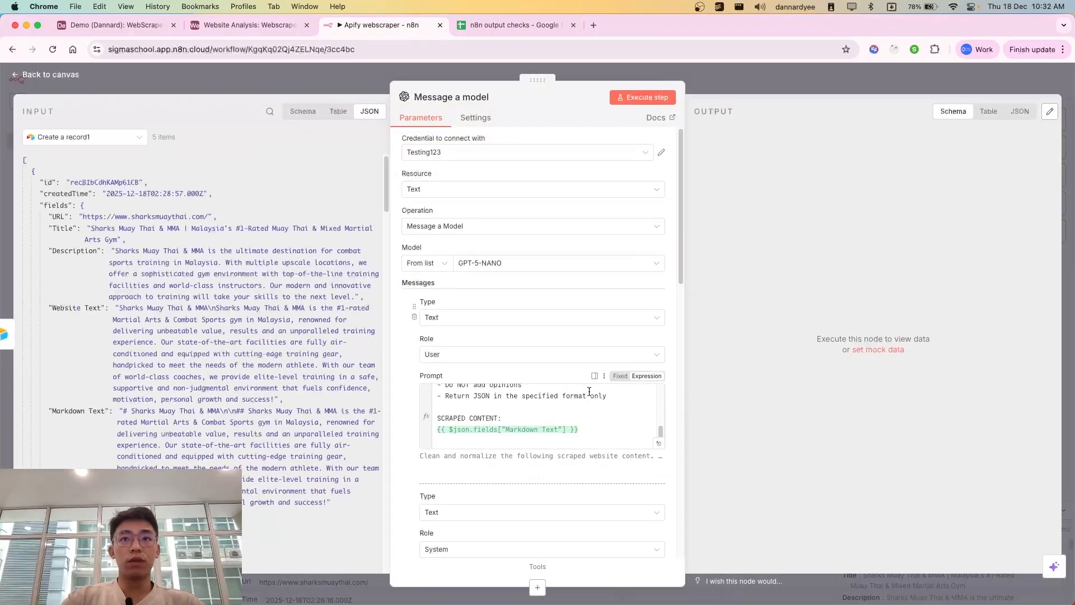
{"action": "scroll", "coordinate": [589, 392], "scroll_direction": "down", "scroll_amount": 10}
{"action": "scroll", "coordinate": [590, 392], "scroll_direction": "down", "scroll_amount": 3}
{"action": "scroll", "coordinate": [589, 392], "scroll_direction": "up", "scroll_amount": 15}
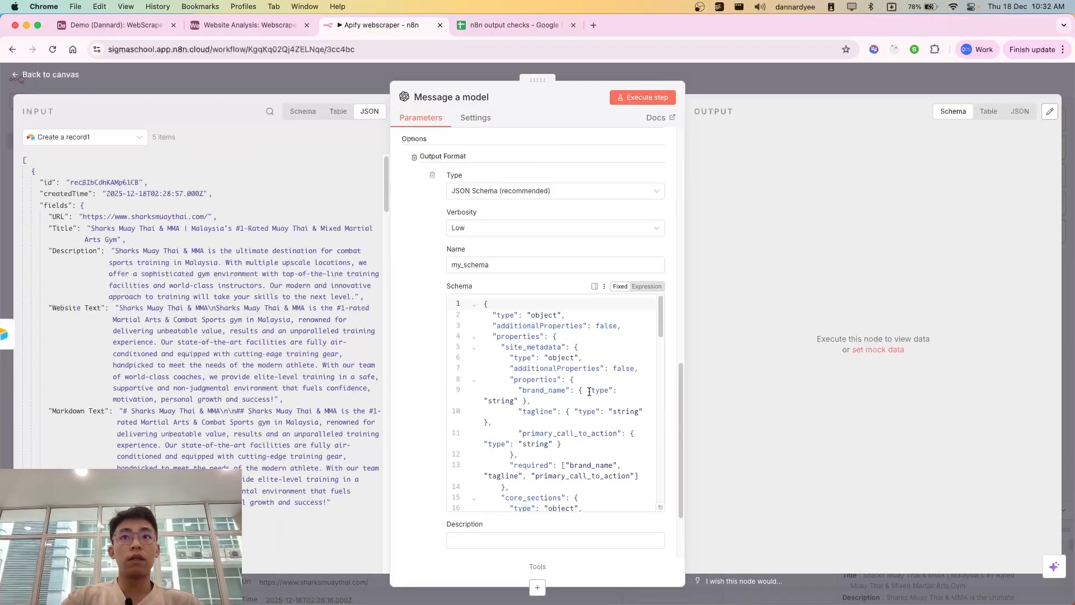
{"action": "key", "text": "Escape"}
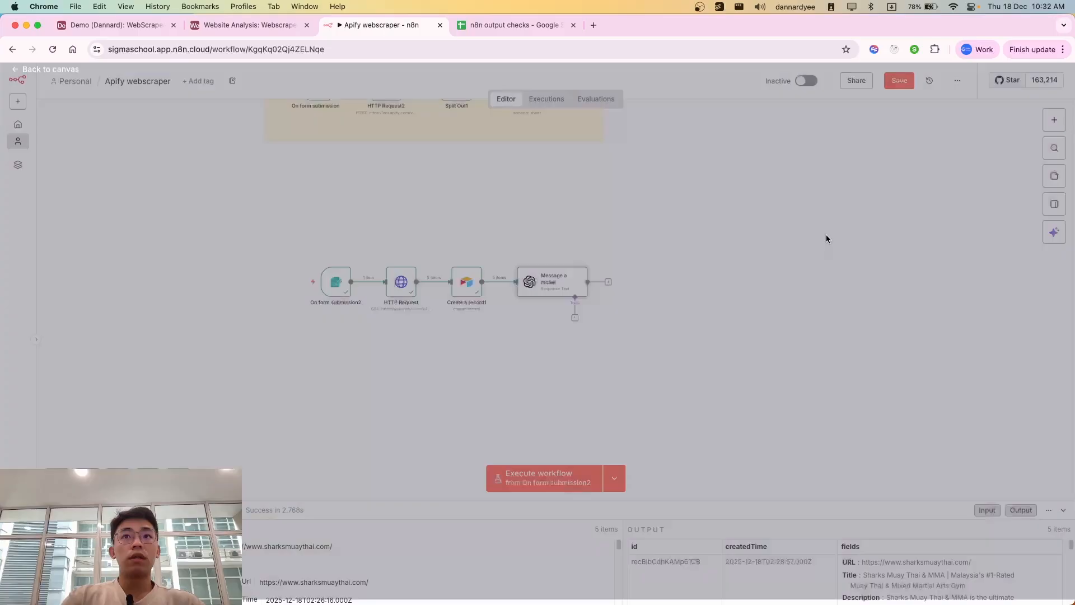
Move the Message a model node farther from Create a record1 and insert an Aggregate node between them.
{"action": "scroll", "coordinate": [525, 330], "scroll_direction": "up", "scroll_amount": 3}
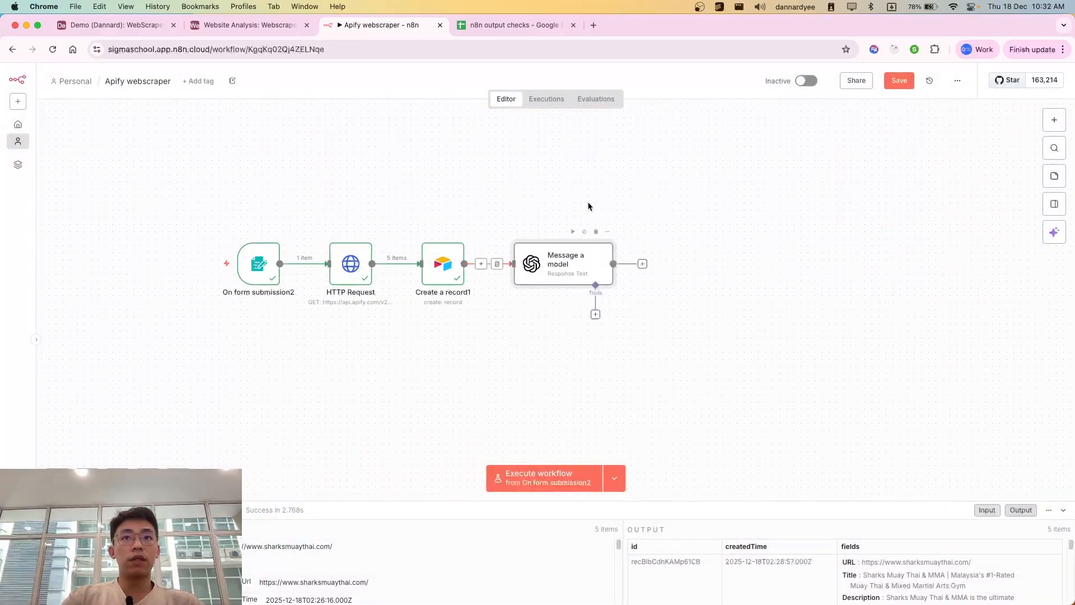
{"action": "left_click_drag", "start_coordinate": [570, 265], "coordinate": [608, 261]}
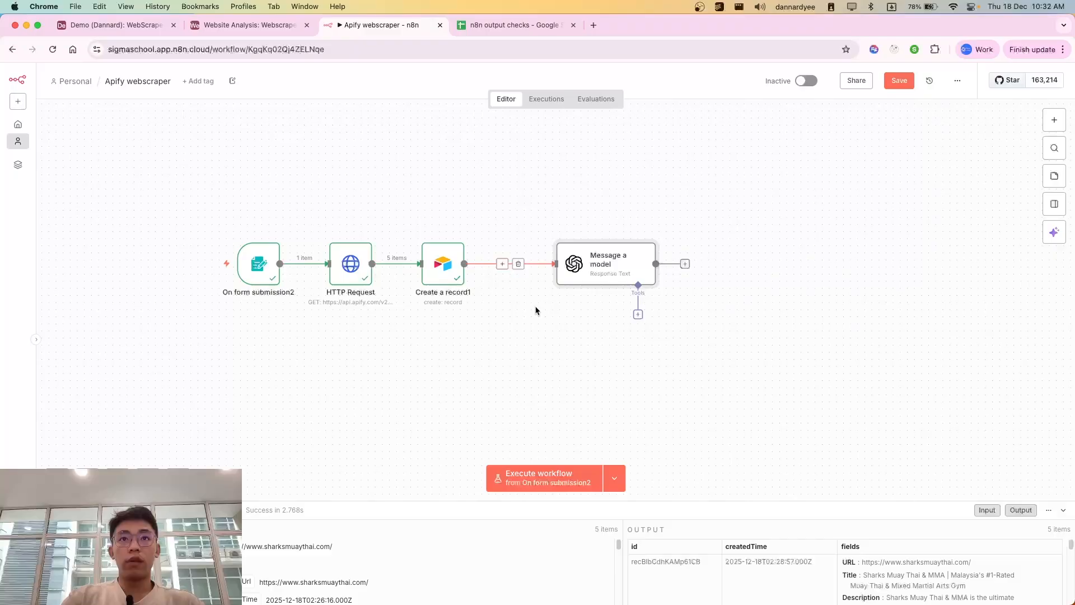
{"action": "left_click", "coordinate": [489, 426]}
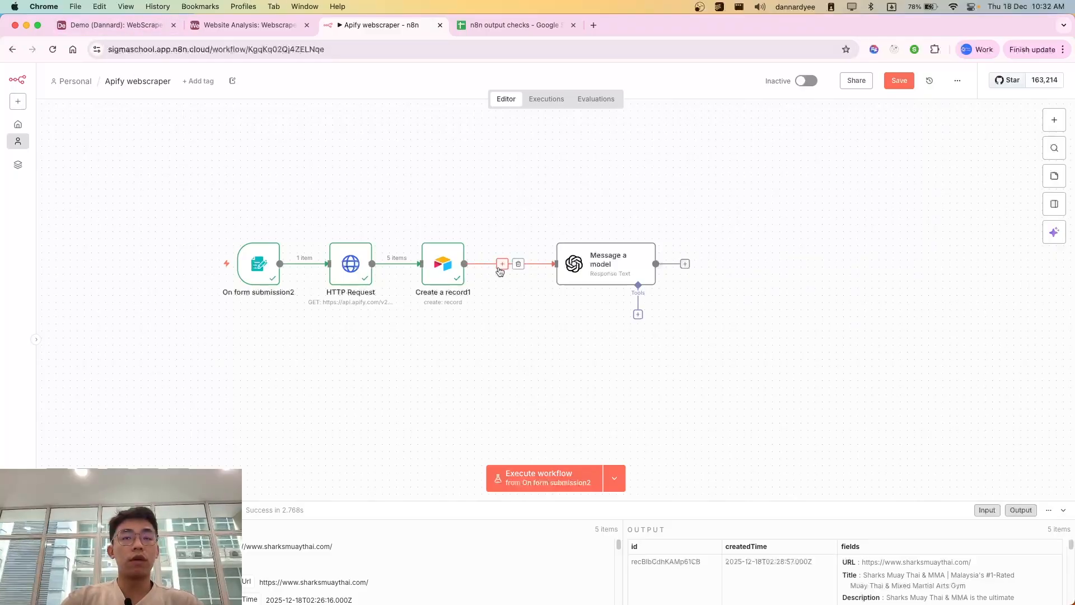
{"action": "left_click", "coordinate": [503, 265]}
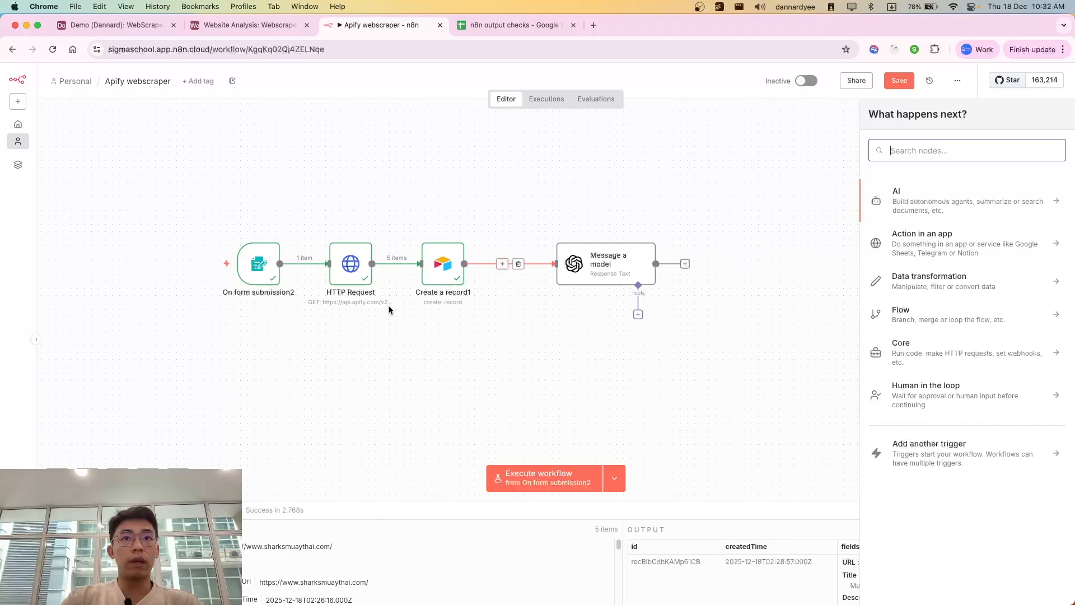
{"action": "scroll", "coordinate": [557, 284], "scroll_direction": "up", "scroll_amount": 1}
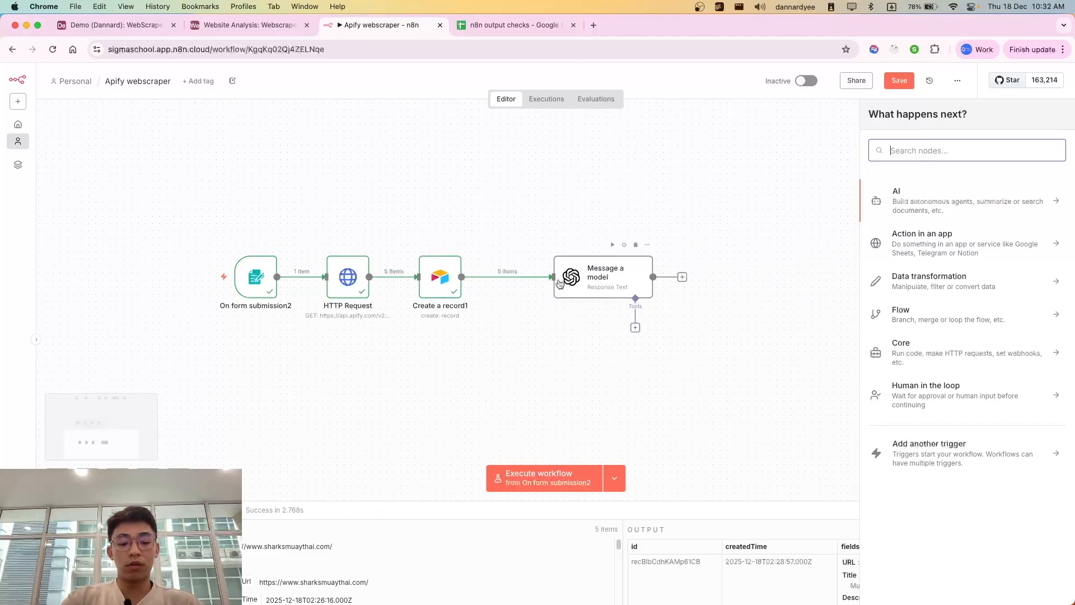
{"action": "type", "text": "agg"}
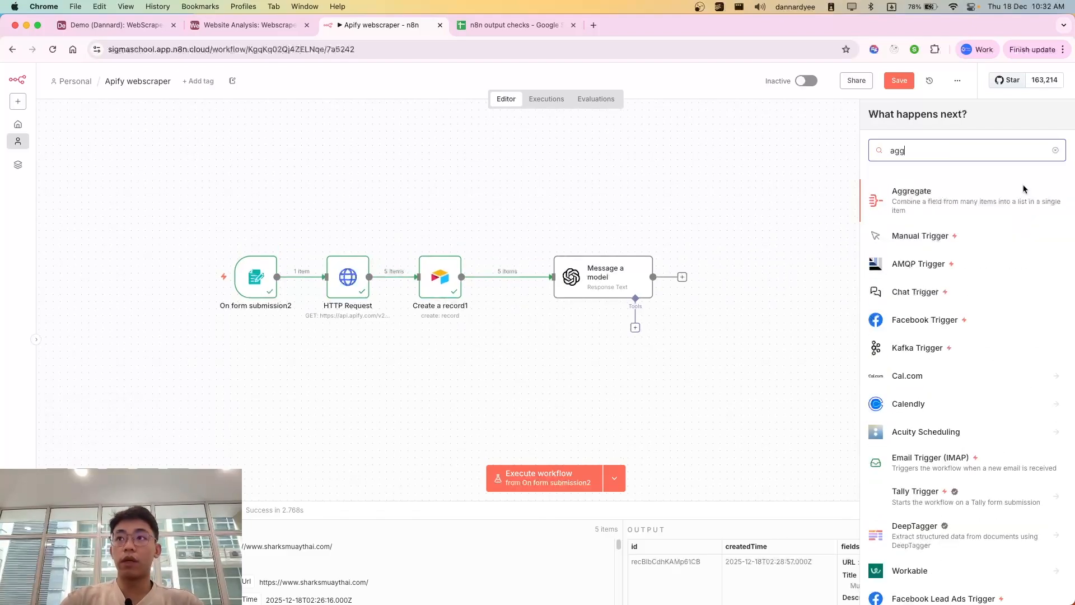
{"action": "left_click", "coordinate": [1024, 190]}
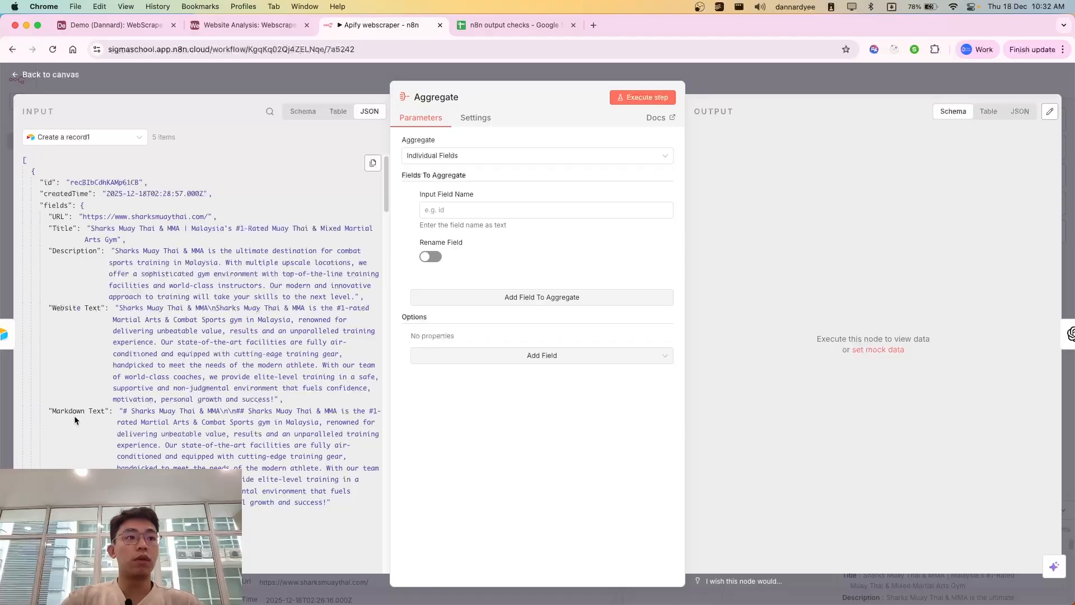
Set the Aggregate node's input field to fields["Markdown Text"], run the node, check its output, and return to the canvas.
{"action": "left_click_drag", "start_coordinate": [74, 411], "coordinate": [469, 210]}
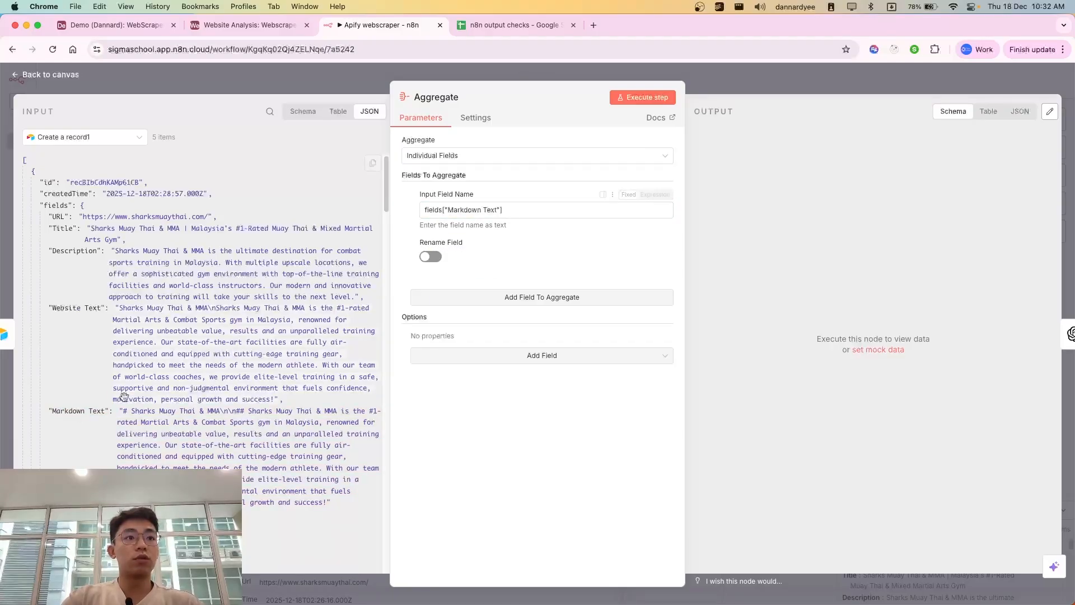
{"action": "scroll", "coordinate": [268, 445], "scroll_direction": "down", "scroll_amount": 2}
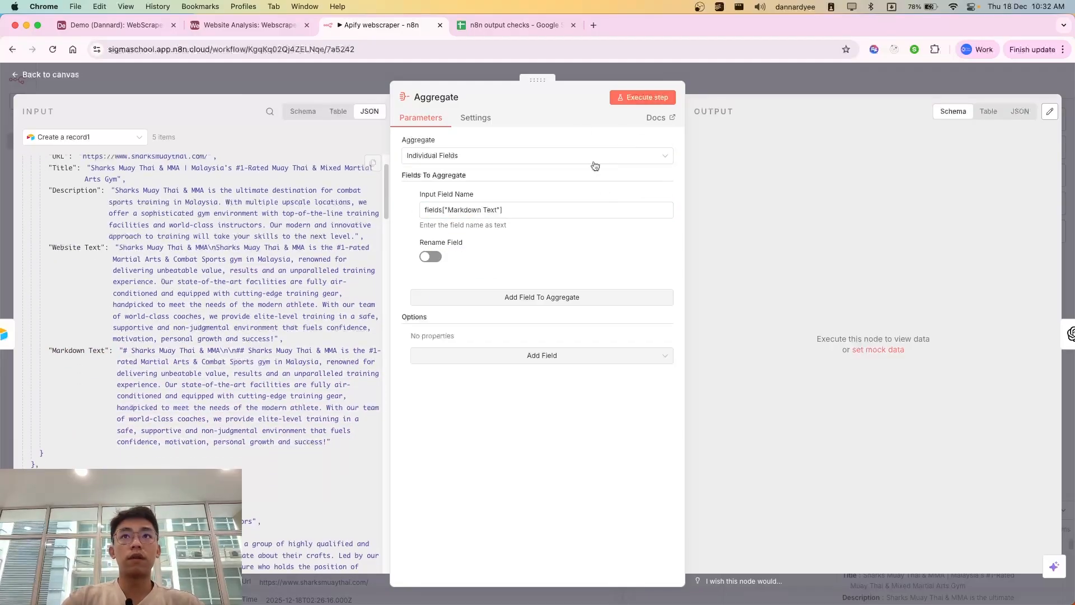
{"action": "left_click", "coordinate": [634, 99]}
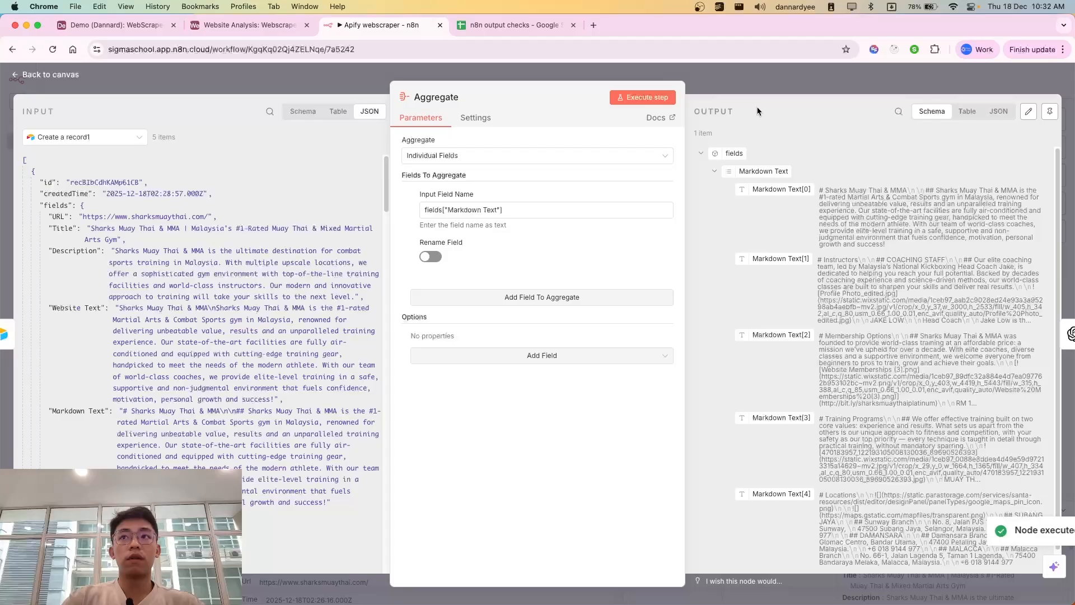
{"action": "scroll", "coordinate": [787, 437], "scroll_direction": "down", "scroll_amount": 1}
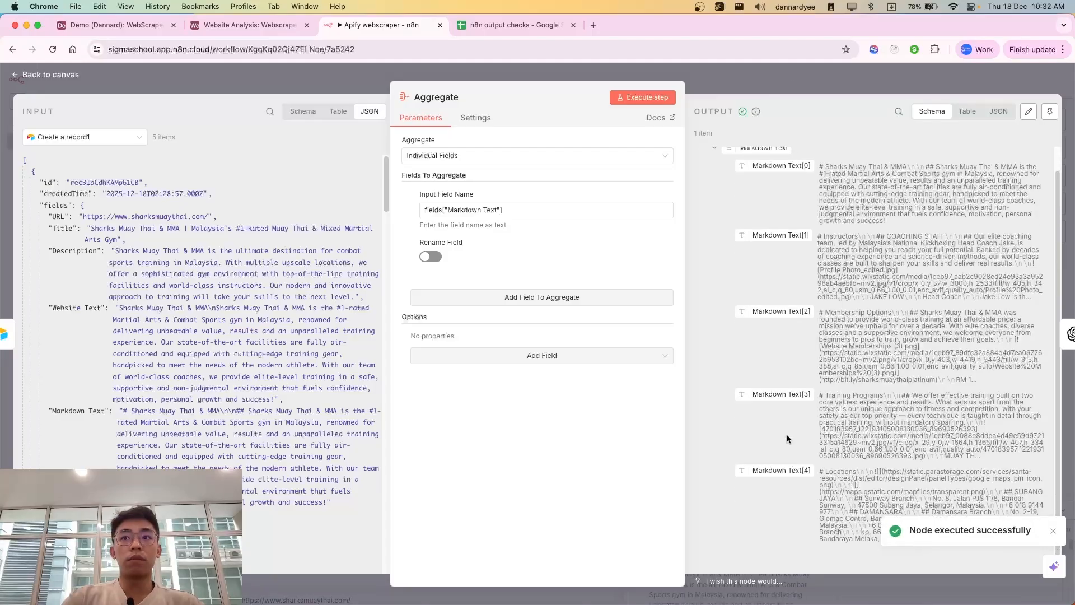
{"action": "scroll", "coordinate": [787, 431], "scroll_direction": "up", "scroll_amount": 1}
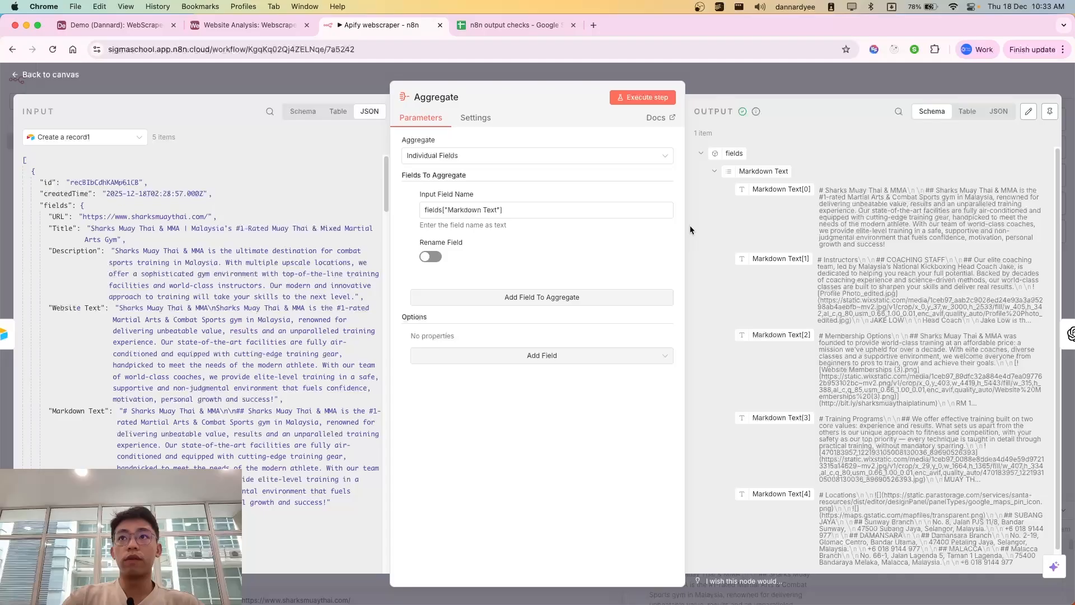
{"action": "key", "text": "Escape"}
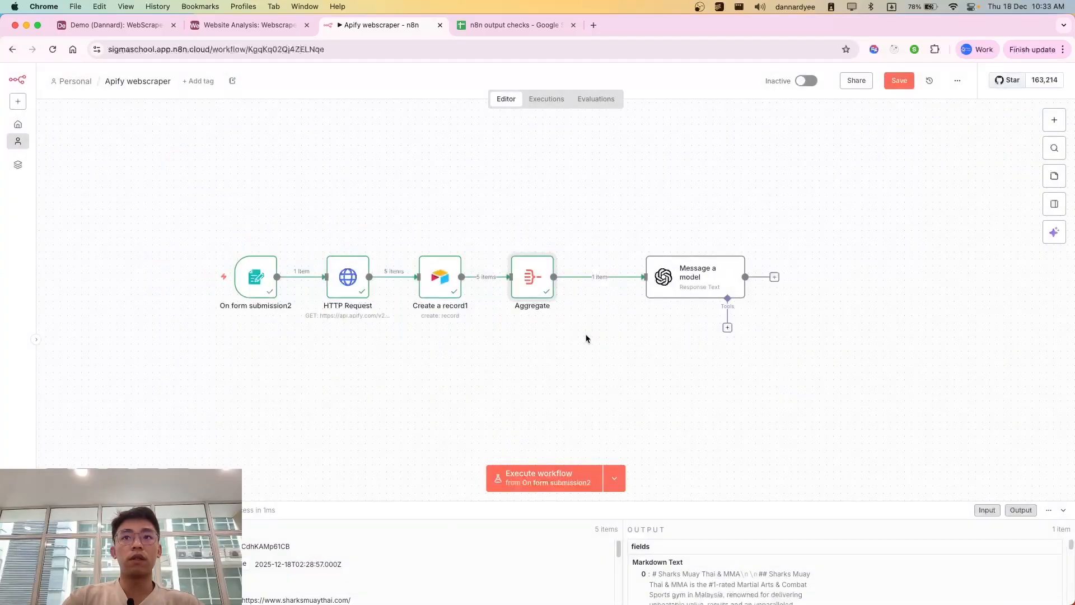
Open the Message a model node's user prompt in the expression editor and check the Markdown Text reference under SCRAPED CONTENT.
{"action": "scroll", "coordinate": [616, 330], "scroll_direction": "right", "scroll_amount": 3}
{"action": "double_click", "coordinate": [637, 284]}
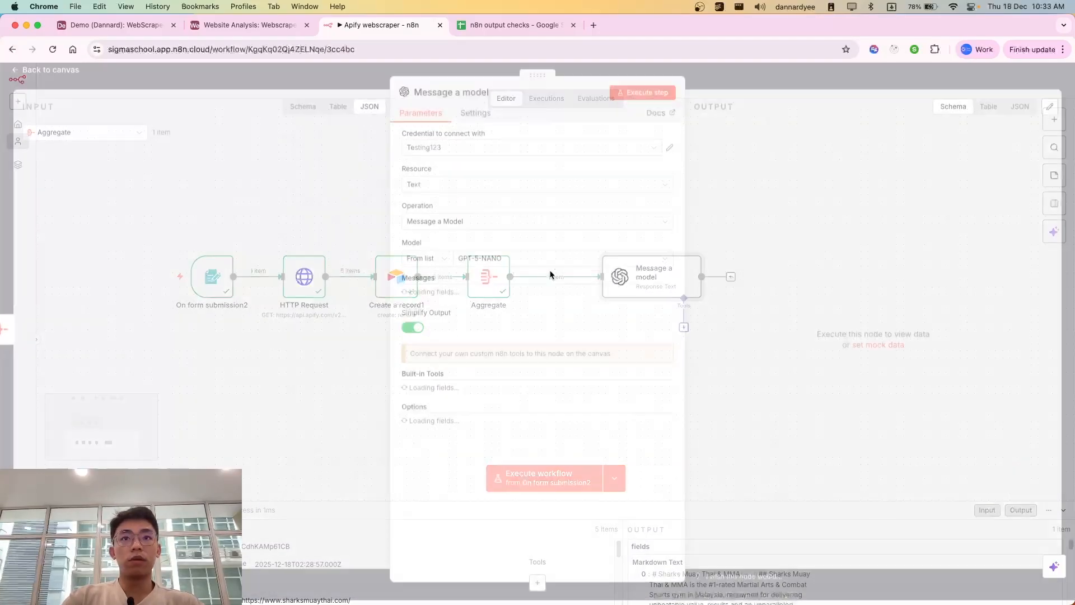
{"action": "scroll", "coordinate": [577, 390], "scroll_direction": "down", "scroll_amount": 3}
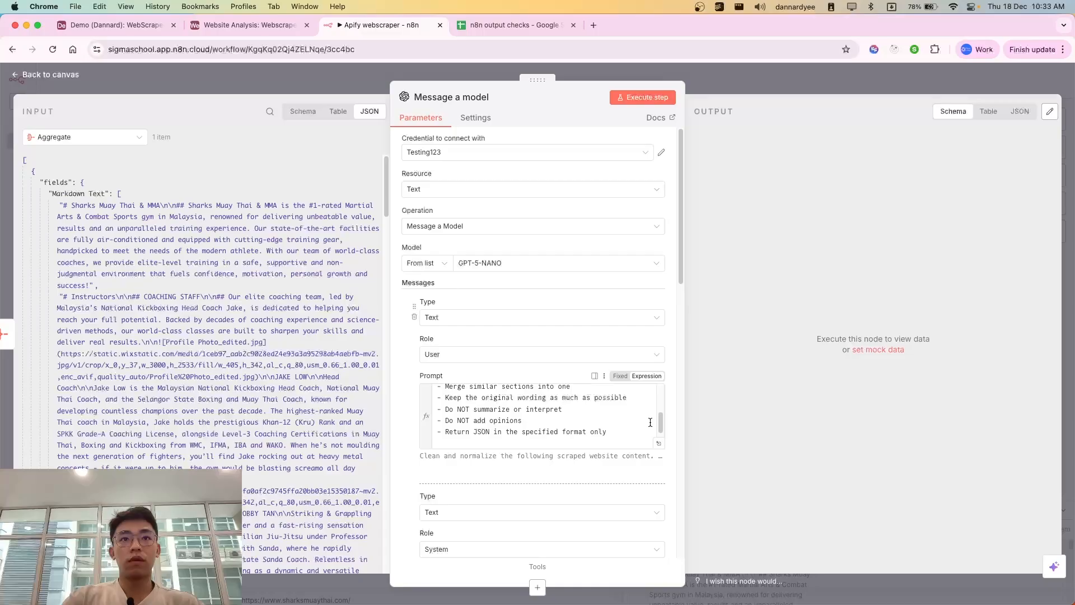
{"action": "scroll", "coordinate": [644, 426], "scroll_direction": "up", "scroll_amount": 1}
{"action": "left_click", "coordinate": [660, 443]}
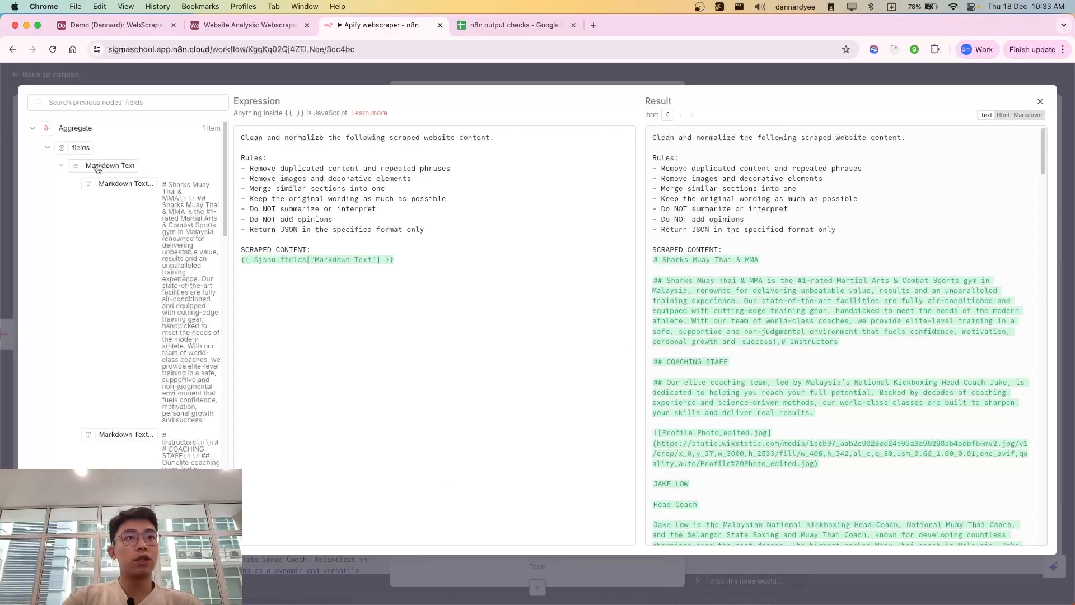
{"action": "left_click_drag", "start_coordinate": [106, 166], "coordinate": [446, 280]}
{"action": "key", "text": "BackSpace"}
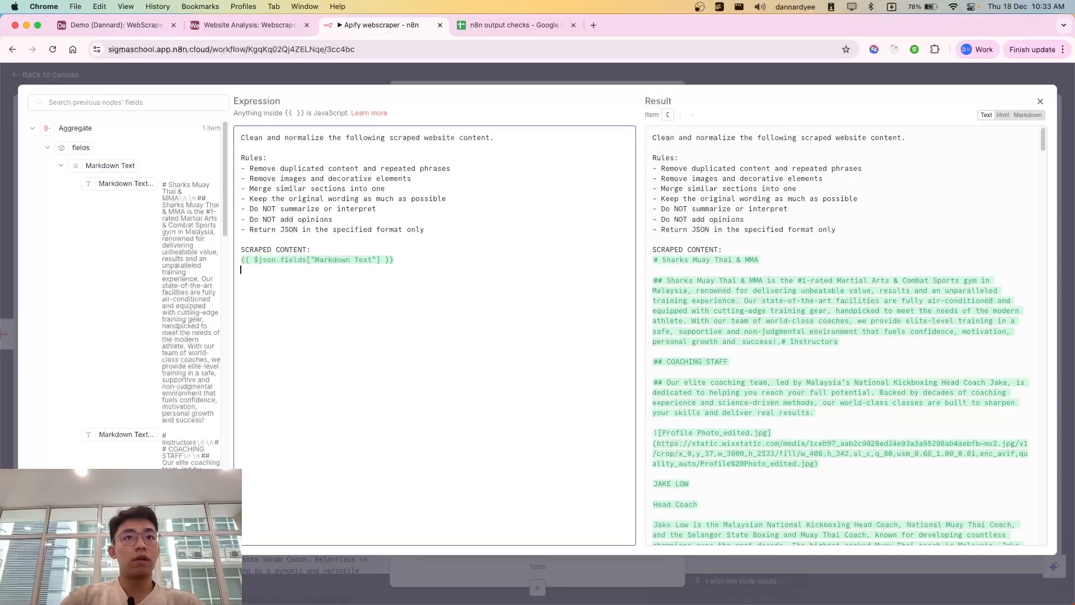
Review the resolved prompt's scraped content across the aggregated pages, and return to the canvas.
{"action": "left_click_drag", "start_coordinate": [652, 137], "coordinate": [766, 385]}
{"action": "left_click", "coordinate": [766, 385]}
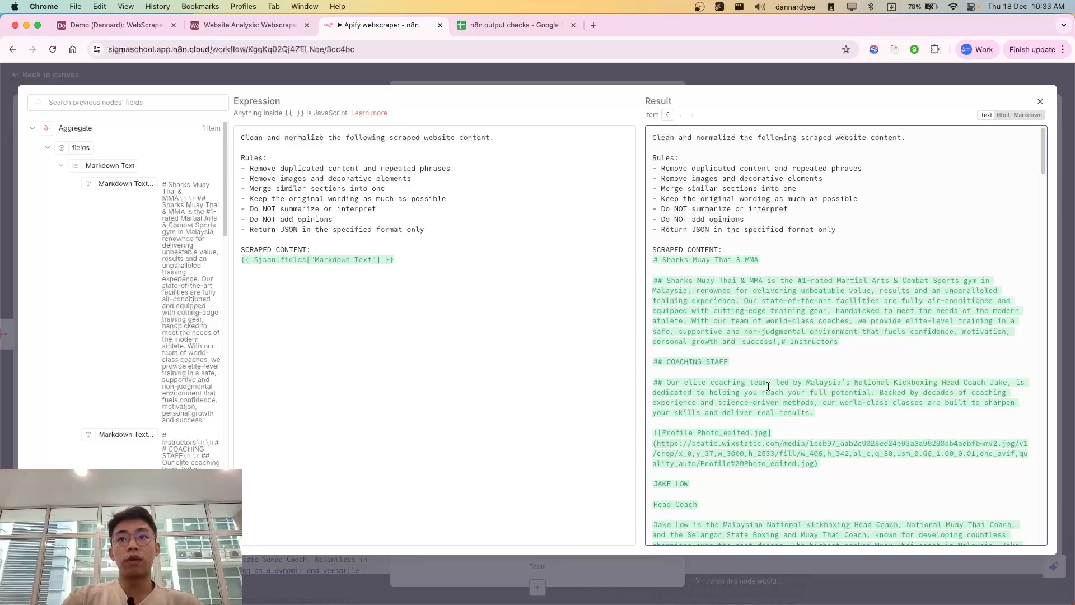
{"action": "scroll", "coordinate": [768, 386], "scroll_direction": "down", "scroll_amount": 2}
{"action": "scroll", "coordinate": [751, 313], "scroll_direction": "up", "scroll_amount": 1}
{"action": "left_click_drag", "start_coordinate": [716, 184], "coordinate": [722, 427]}
{"action": "left_click", "coordinate": [721, 427]}
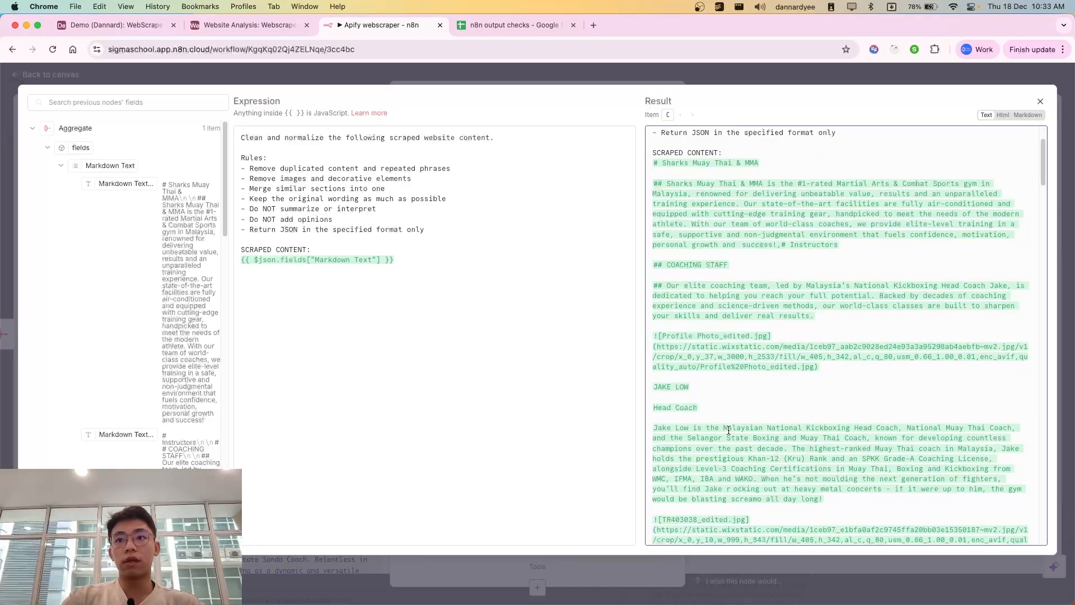
{"action": "scroll", "coordinate": [729, 430], "scroll_direction": "down", "scroll_amount": 6}
{"action": "scroll", "coordinate": [729, 431], "scroll_direction": "down", "scroll_amount": 15}
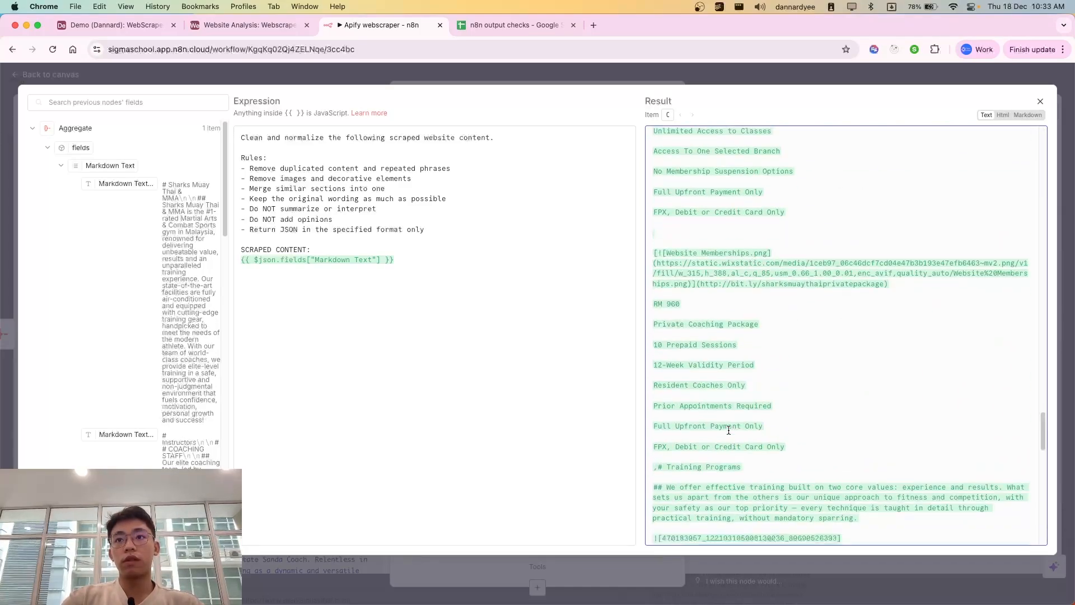
{"action": "left_click", "coordinate": [706, 71]}
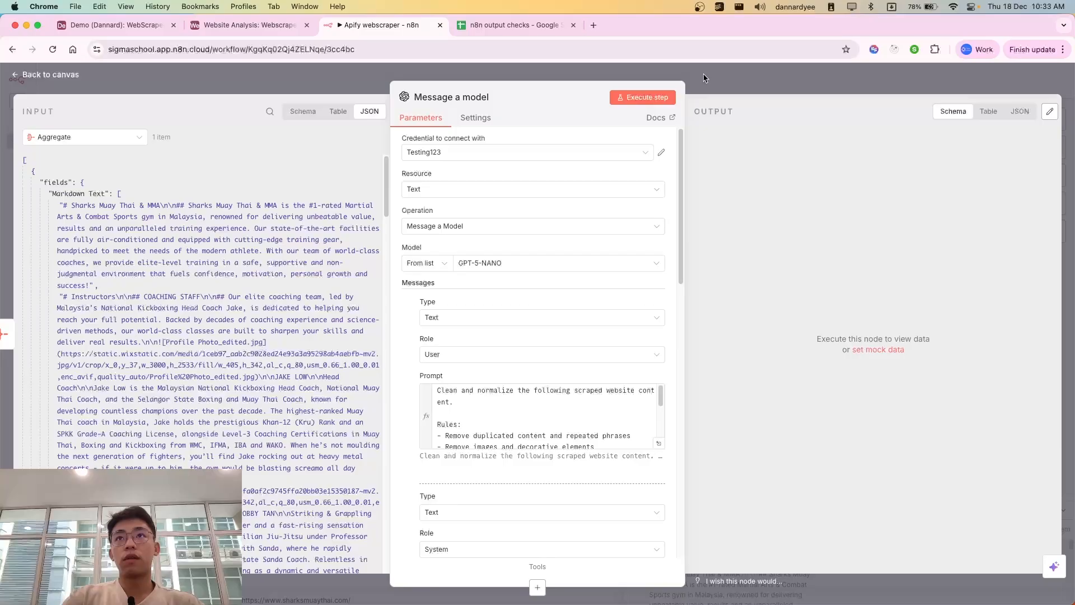
{"action": "left_click", "coordinate": [779, 91]}
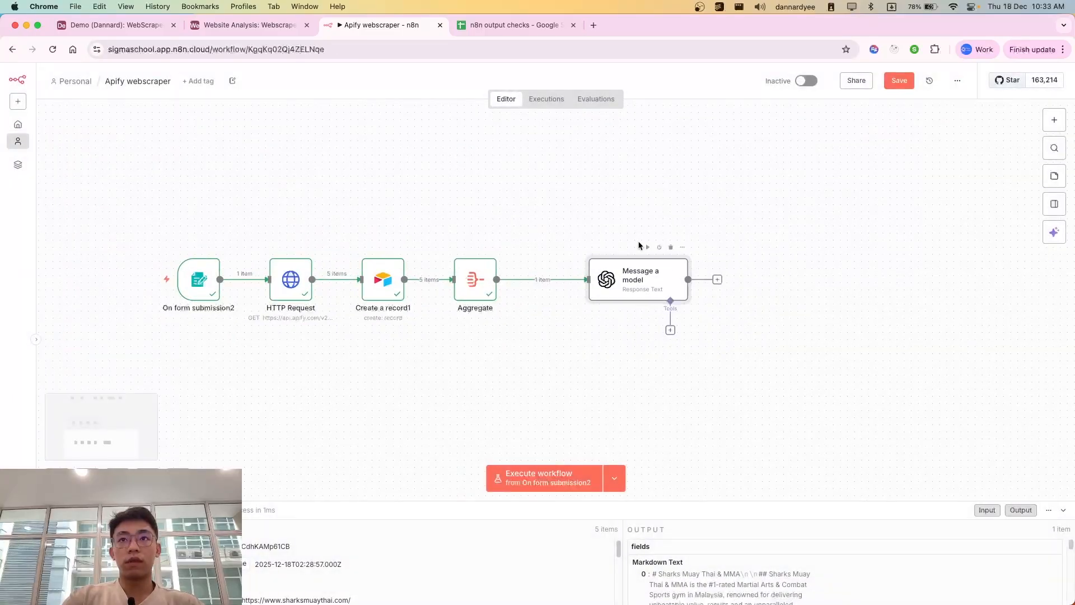
Run the Message a model node on the aggregated content and open its output.
{"action": "left_click", "coordinate": [648, 248]}
{"action": "scroll", "coordinate": [631, 429], "scroll_direction": "down", "scroll_amount": 3}
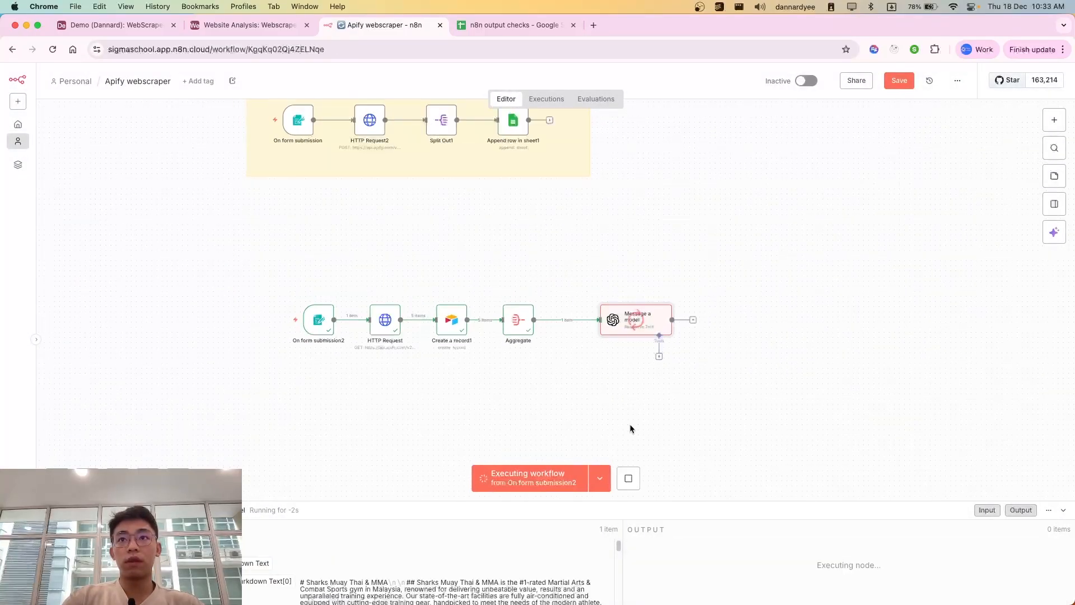
{"action": "scroll", "coordinate": [669, 368], "scroll_direction": "right", "scroll_amount": 1}
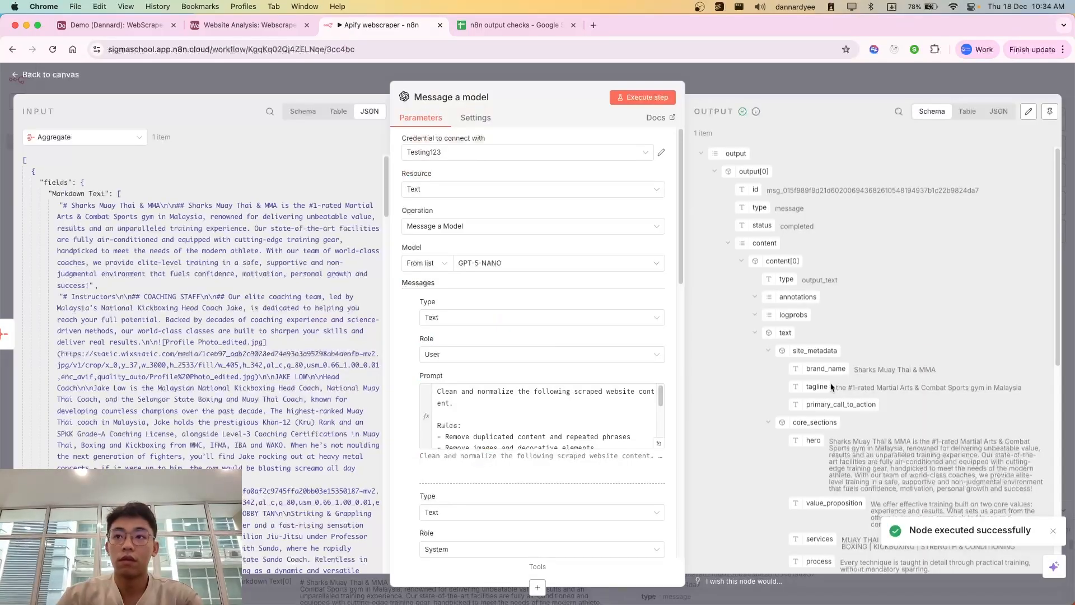
Examine the model output's site_metadata fields and the hero text under core_sections.
{"action": "scroll", "coordinate": [815, 412], "scroll_direction": "down", "scroll_amount": 5}
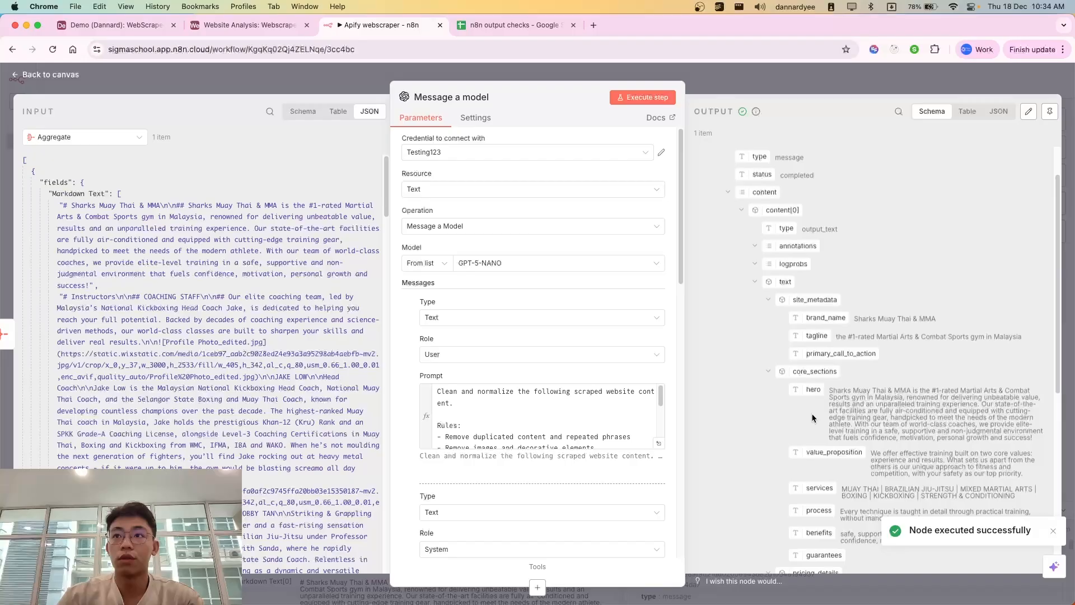
{"action": "scroll", "coordinate": [816, 244], "scroll_direction": "down", "scroll_amount": 1}
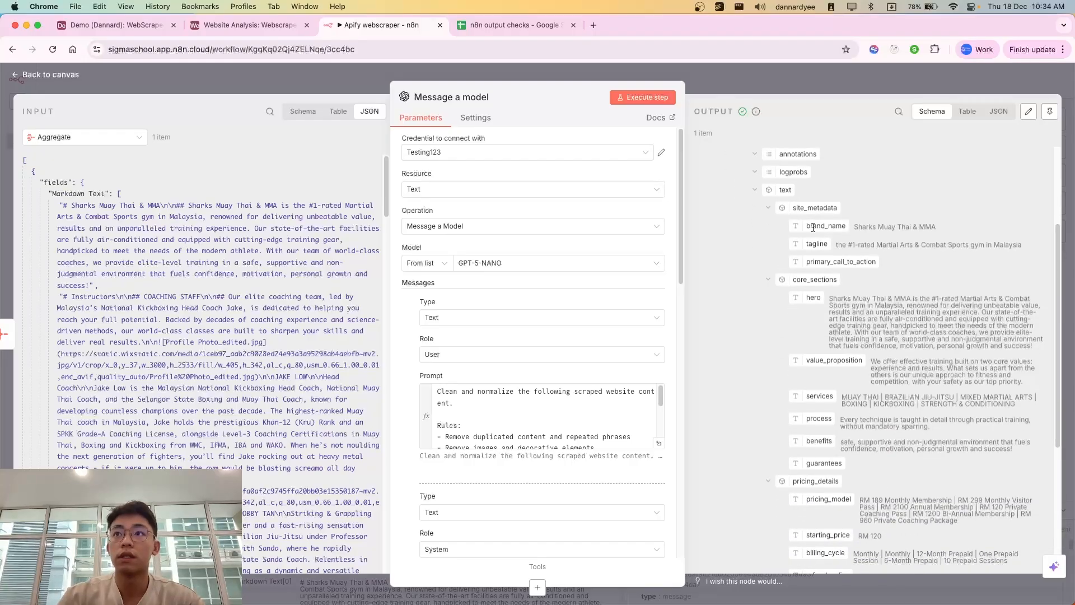
{"action": "scroll", "coordinate": [807, 247], "scroll_direction": "down", "scroll_amount": 1}
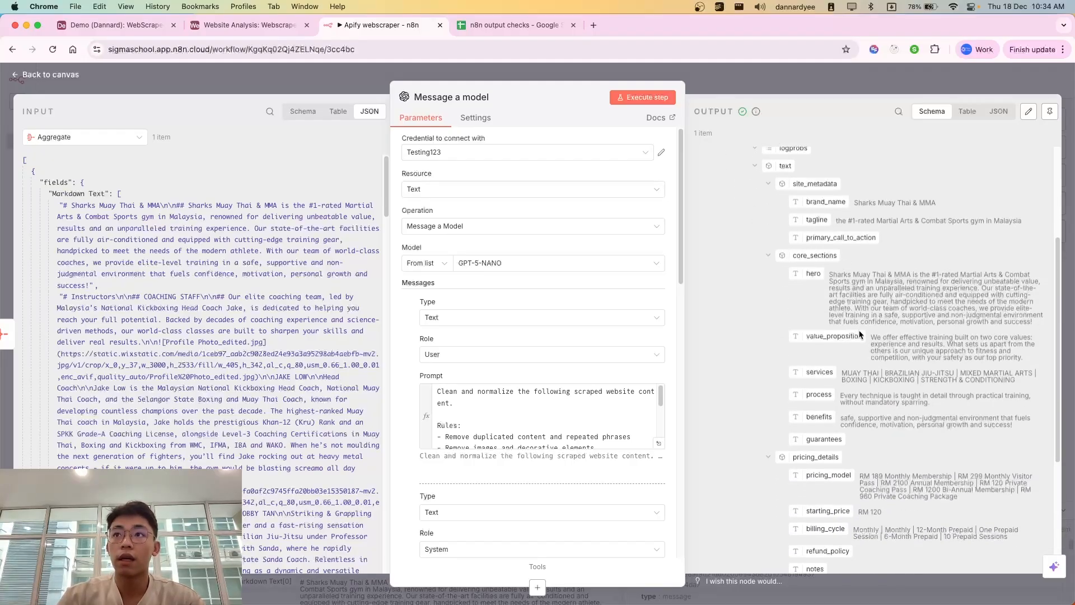
{"action": "scroll", "coordinate": [851, 280], "scroll_direction": "down", "scroll_amount": 2}
{"action": "scroll", "coordinate": [816, 208], "scroll_direction": "down", "scroll_amount": 1}
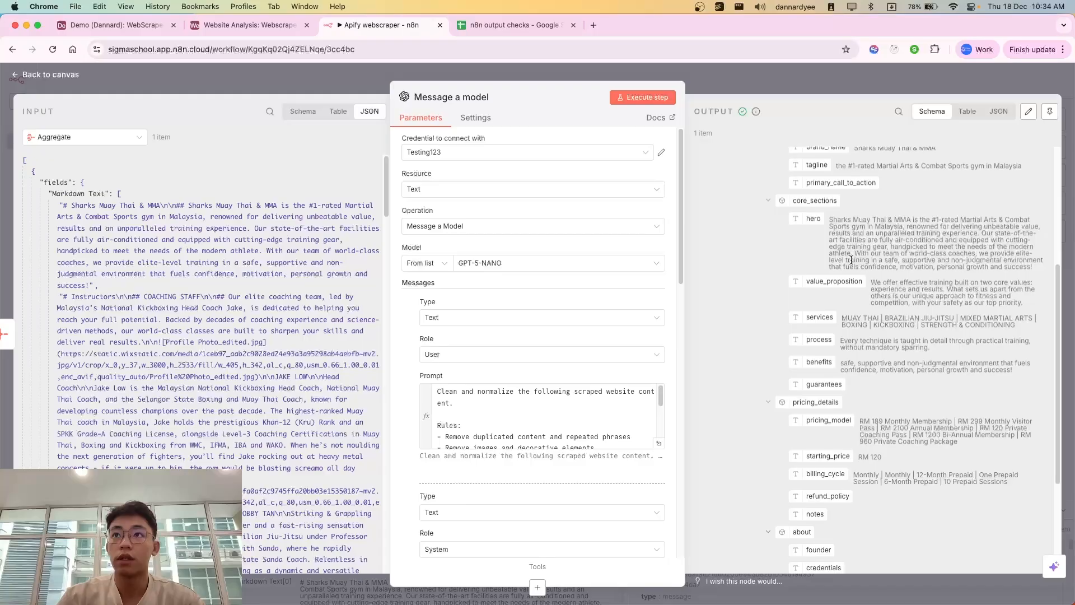
{"action": "left_click_drag", "start_coordinate": [830, 213], "coordinate": [960, 273]}
{"action": "left_click", "coordinate": [884, 245]}
{"action": "scroll", "coordinate": [883, 245], "scroll_direction": "down", "scroll_amount": 1}
{"action": "left_click", "coordinate": [960, 275]}
{"action": "scroll", "coordinate": [929, 377], "scroll_direction": "down", "scroll_amount": 1}
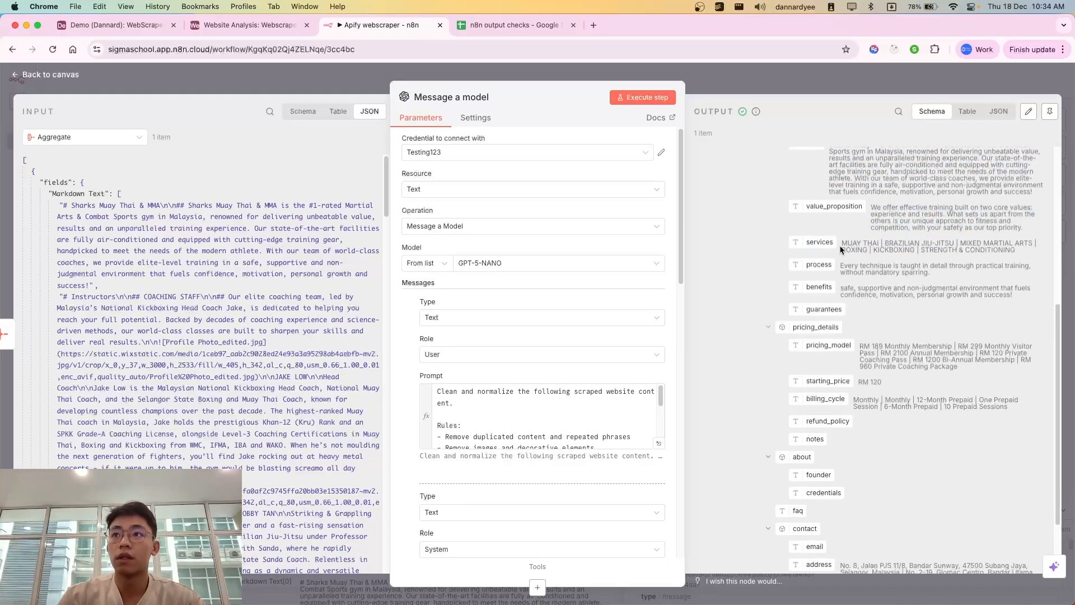
Examine the model output's services, process and benefits fields, pricing_details, and remaining sections through legal_footer.
{"action": "left_click_drag", "start_coordinate": [840, 249], "coordinate": [978, 275]}
{"action": "left_click", "coordinate": [978, 275]}
{"action": "scroll", "coordinate": [964, 320], "scroll_direction": "down", "scroll_amount": 1}
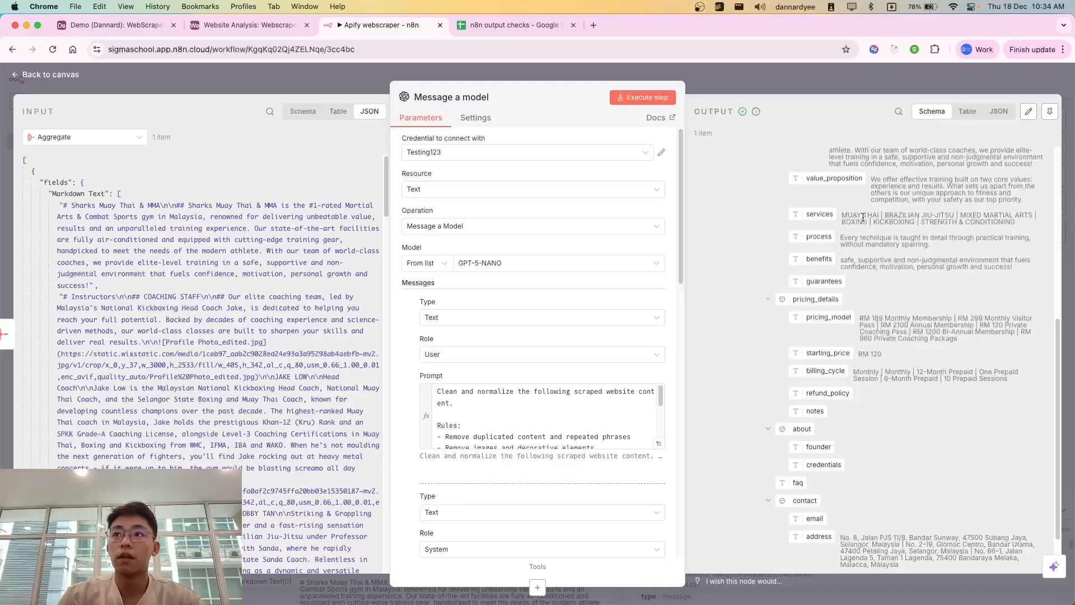
{"action": "left_click_drag", "start_coordinate": [839, 238], "coordinate": [1015, 315]}
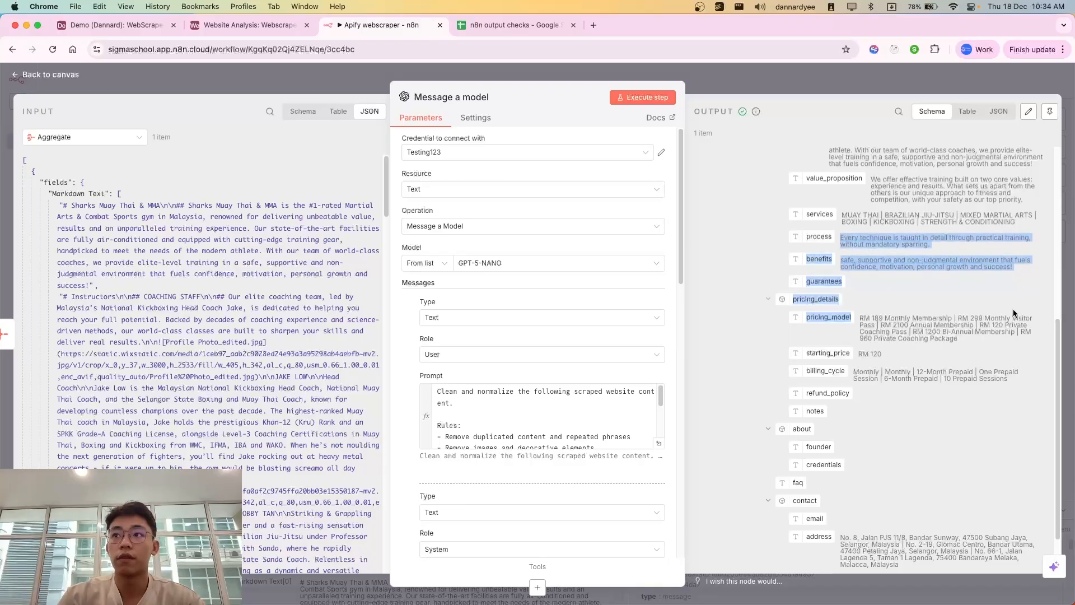
{"action": "left_click", "coordinate": [1015, 314]}
{"action": "scroll", "coordinate": [965, 386], "scroll_direction": "down", "scroll_amount": 2}
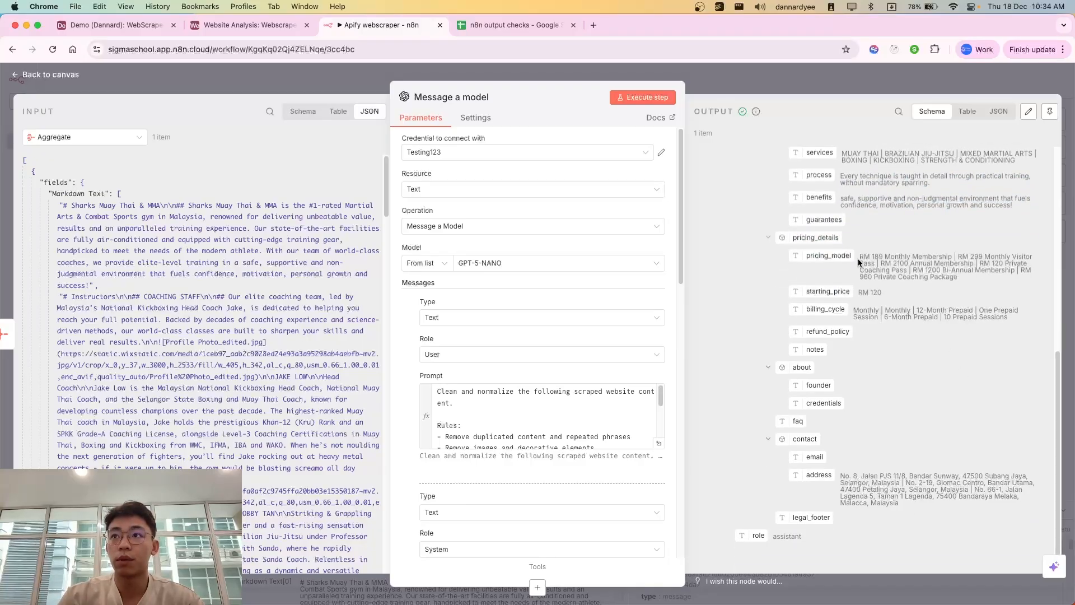
{"action": "left_click_drag", "start_coordinate": [859, 261], "coordinate": [958, 402]}
{"action": "left_click", "coordinate": [957, 402]}
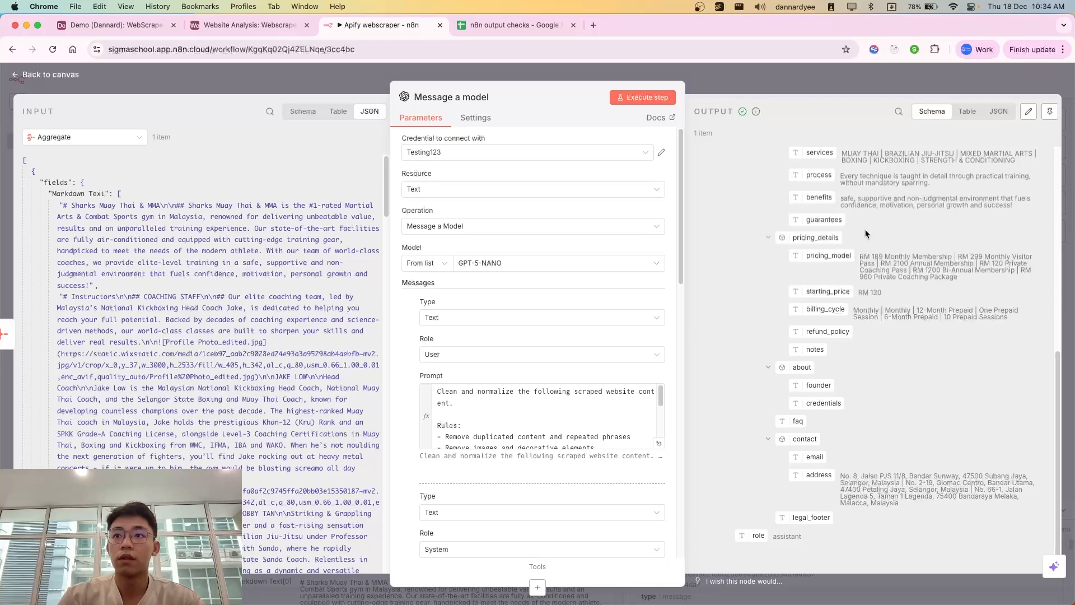
Close the Message a model node, save the workflow, and switch to the WebScraper table in Airtable.
{"action": "left_click", "coordinate": [755, 86]}
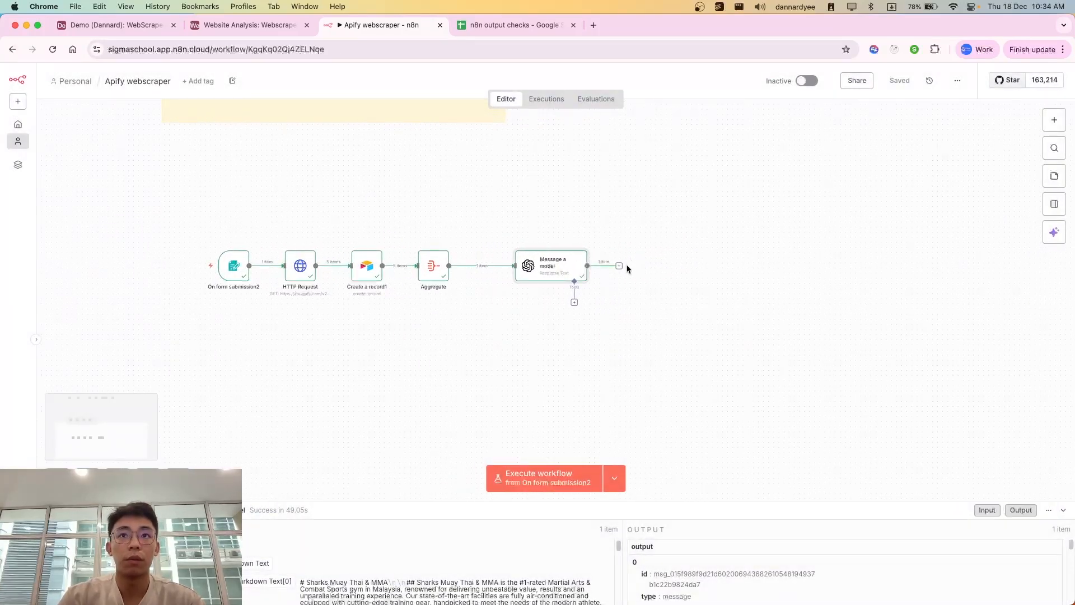
{"action": "left_click", "coordinate": [140, 28]}
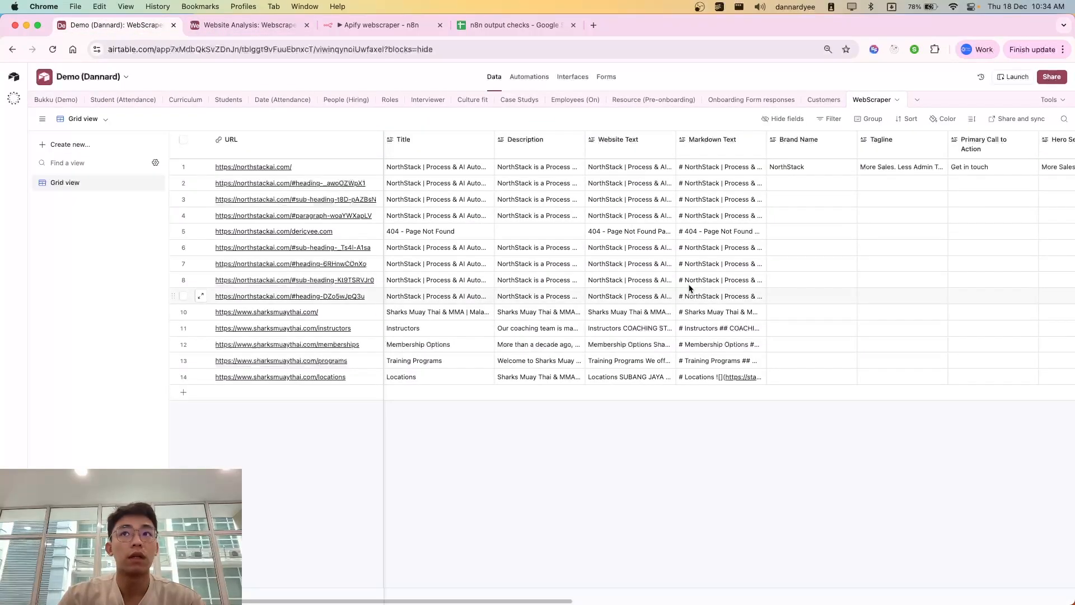
Examine the WebScraper table's brand detail columns from Brand Name through the service, benefit and guarantee fields.
{"action": "scroll", "coordinate": [658, 391], "scroll_direction": "right", "scroll_amount": 5}
{"action": "scroll", "coordinate": [616, 336], "scroll_direction": "right", "scroll_amount": 3}
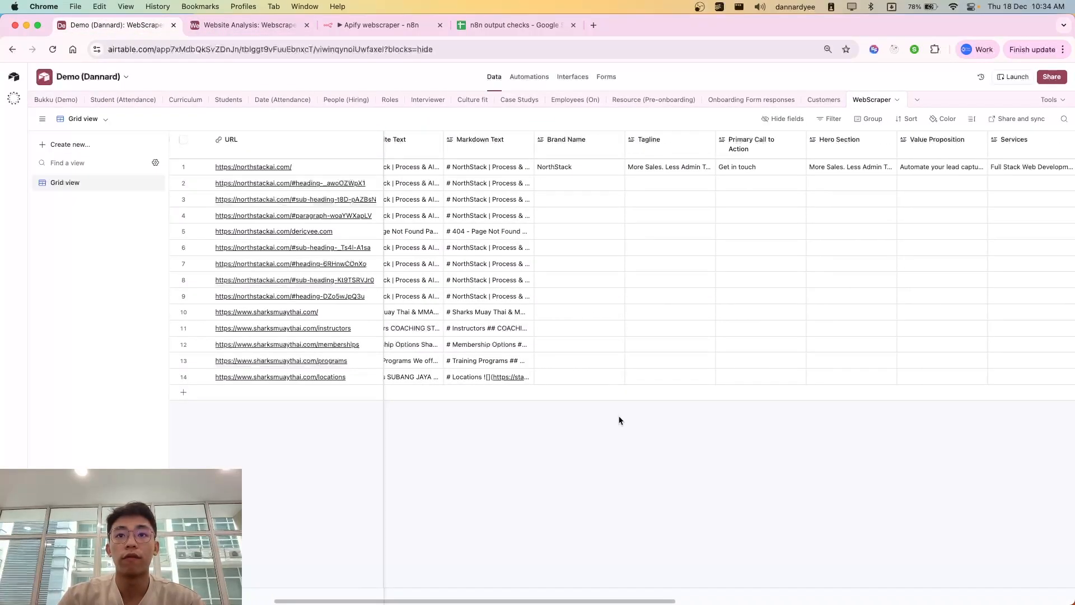
{"action": "scroll", "coordinate": [616, 343], "scroll_direction": "right", "scroll_amount": 12}
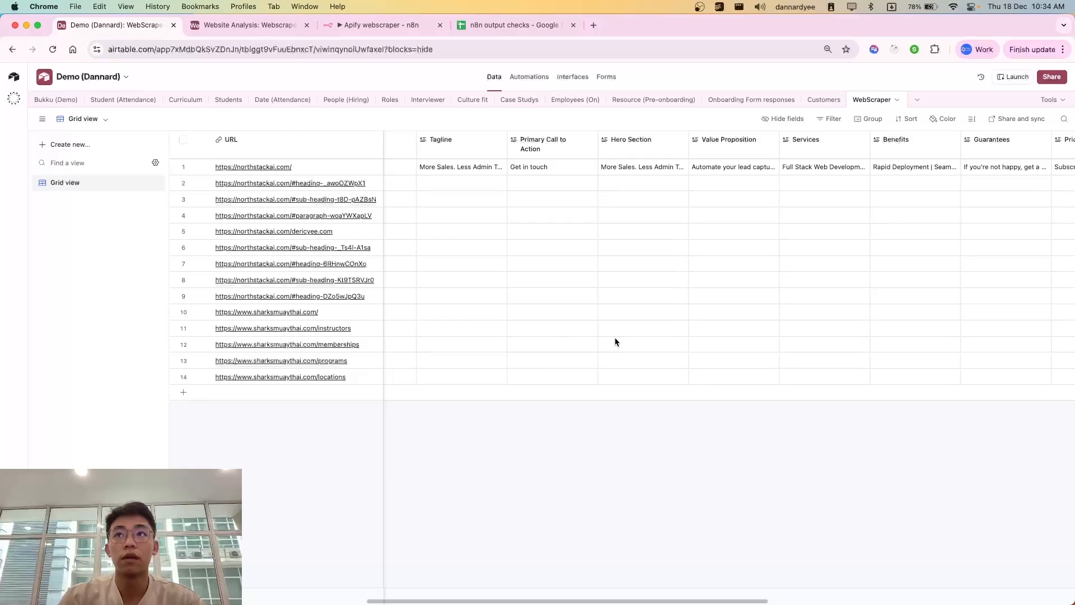
{"action": "scroll", "coordinate": [616, 342], "scroll_direction": "left", "scroll_amount": 5}
{"action": "scroll", "coordinate": [616, 342], "scroll_direction": "right", "scroll_amount": 5}
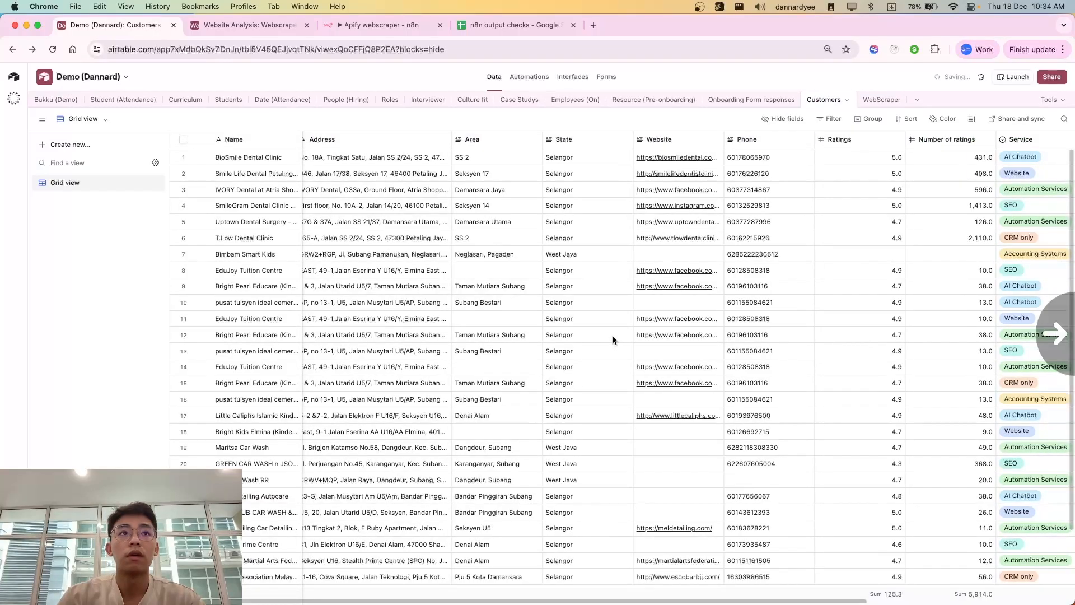
Switch to the n8n workflow and add an Airtable Create or update a record node after Message a model.
{"action": "key", "text": "super+3"}
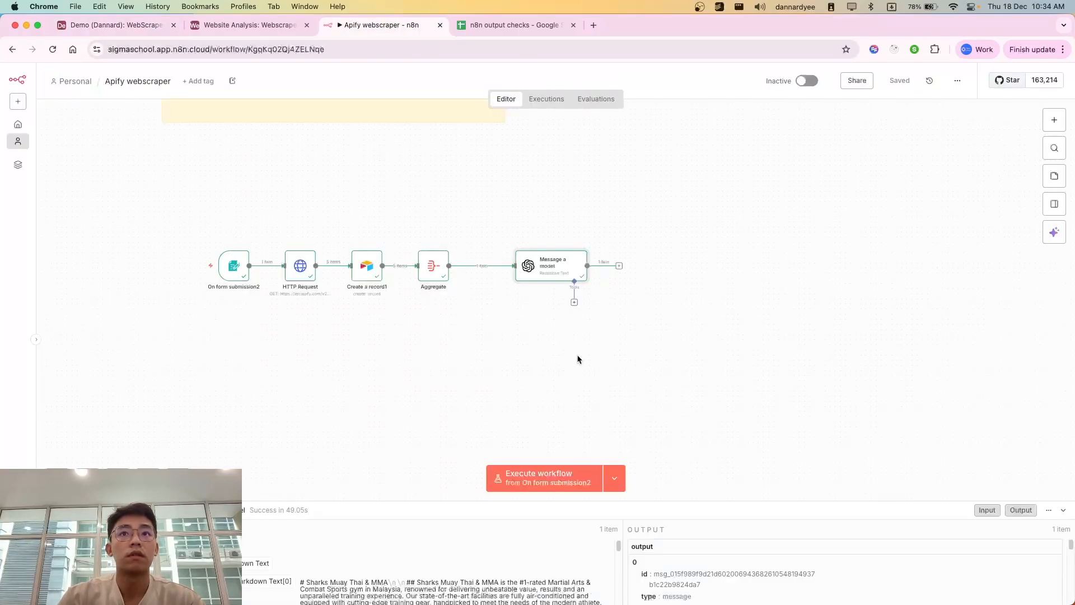
{"action": "left_click", "coordinate": [619, 266]}
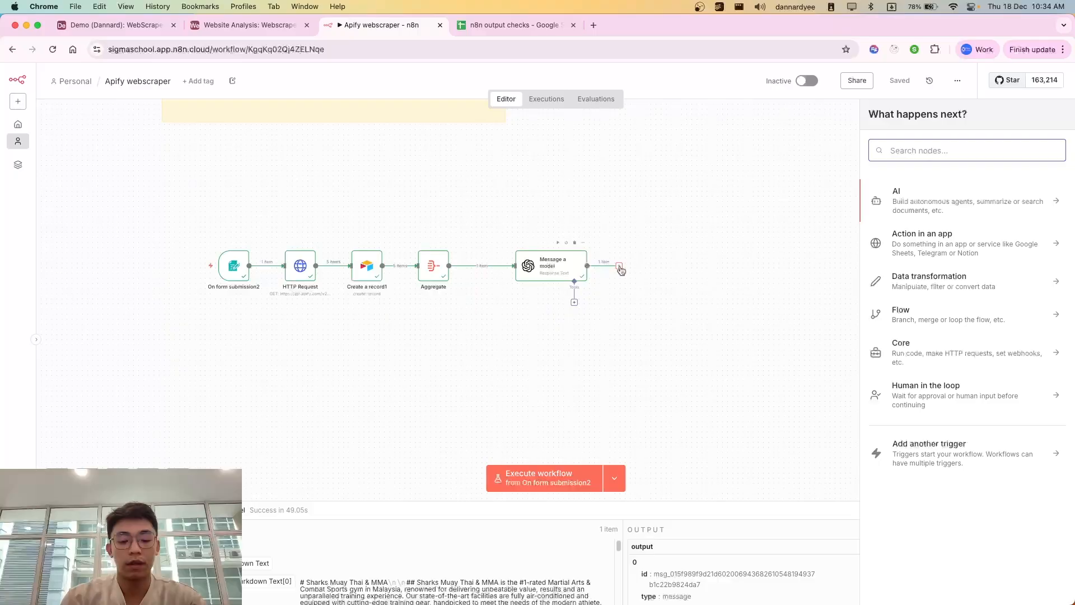
{"action": "type", "text": "air"}
{"action": "key", "text": "Return"}
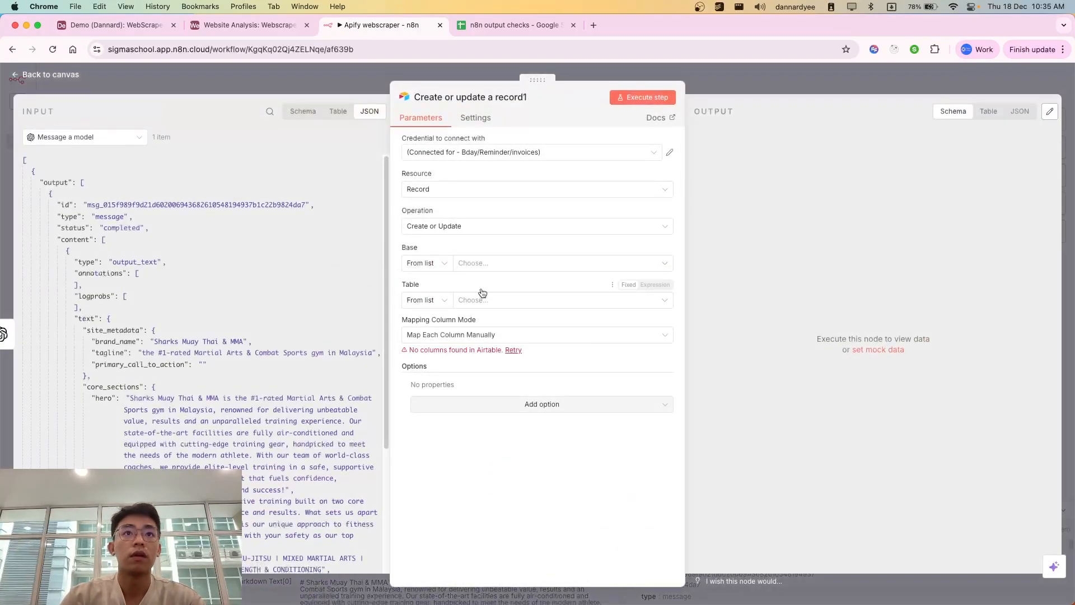
Set the Airtable node's base to the Demo base and its table to WebScraper.
{"action": "left_click", "coordinate": [486, 266]}
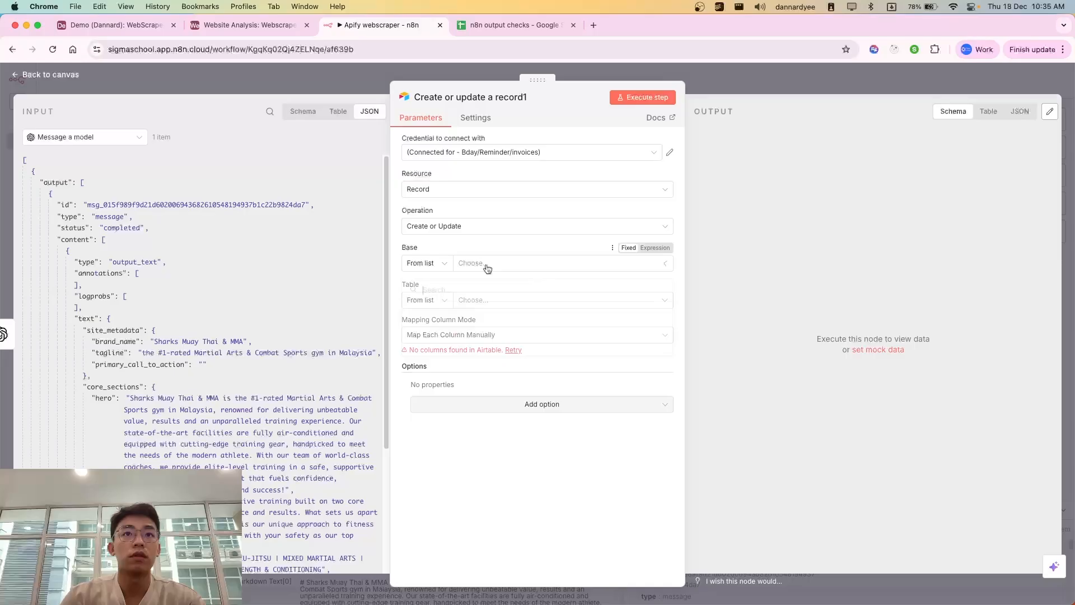
{"action": "type", "text": "demo"}
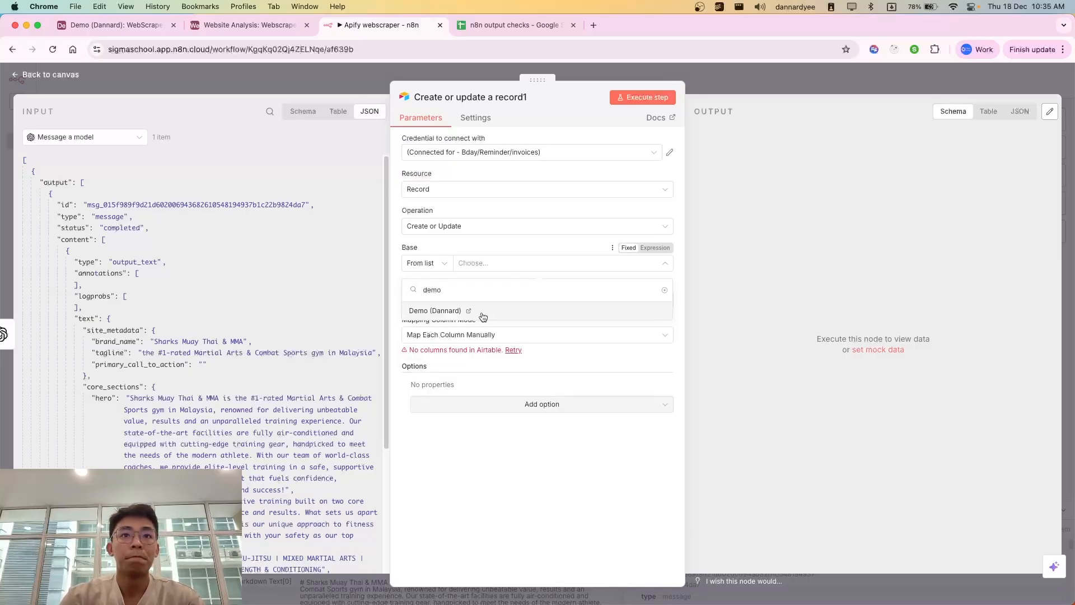
{"action": "left_click", "coordinate": [491, 311]}
{"action": "left_click", "coordinate": [523, 302]}
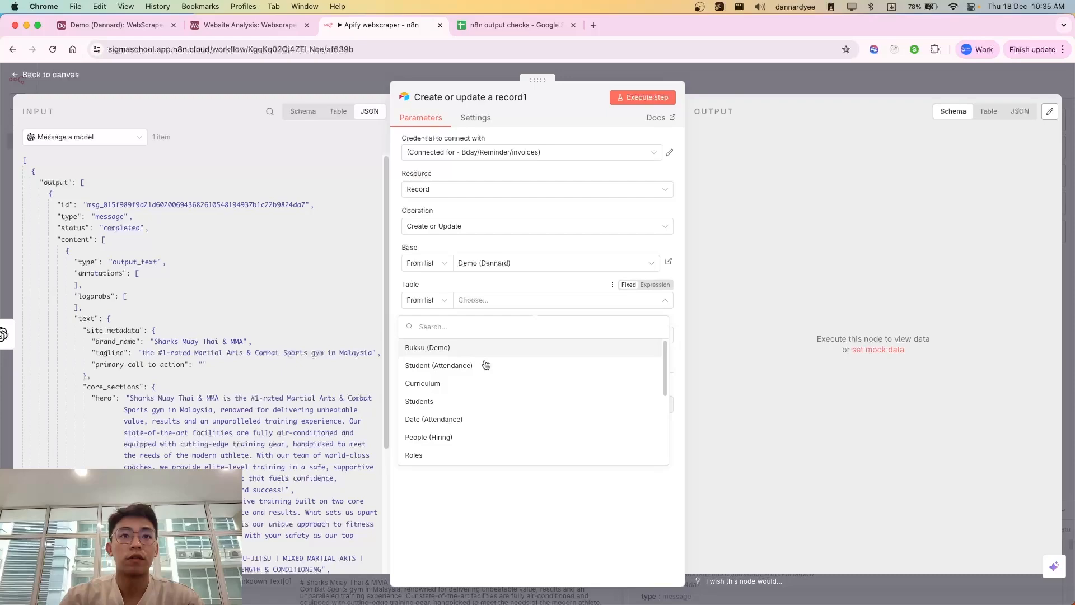
{"action": "scroll", "coordinate": [470, 387], "scroll_direction": "down", "scroll_amount": 5}
{"action": "left_click", "coordinate": [473, 455]}
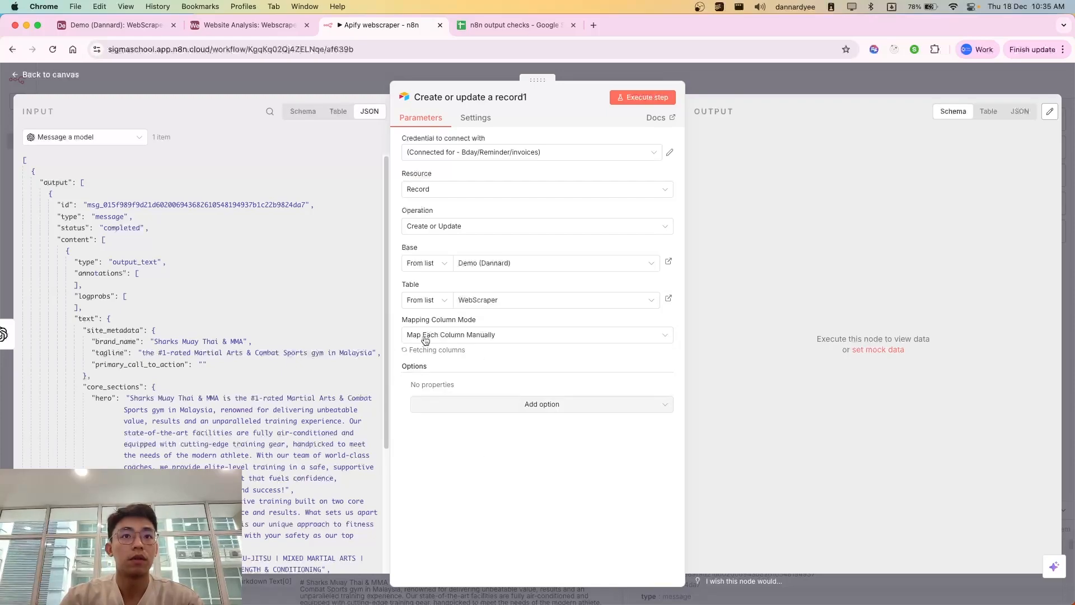
Show the On form submission2 data as the node's input and replace id with URL as the column to match on.
{"action": "scroll", "coordinate": [522, 371], "scroll_direction": "down", "scroll_amount": 1}
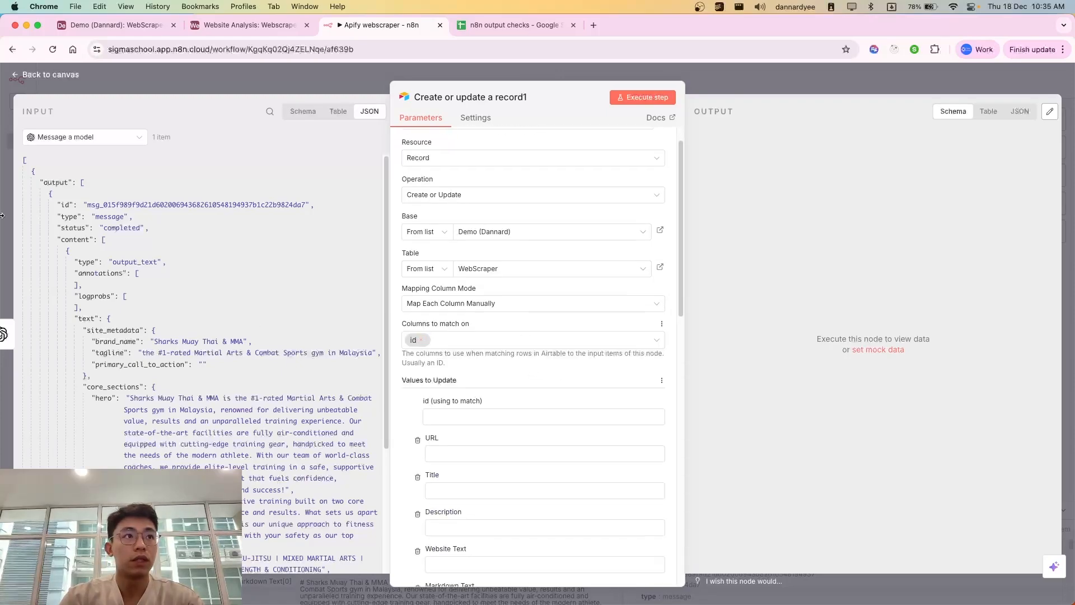
{"action": "scroll", "coordinate": [123, 347], "scroll_direction": "down", "scroll_amount": 1}
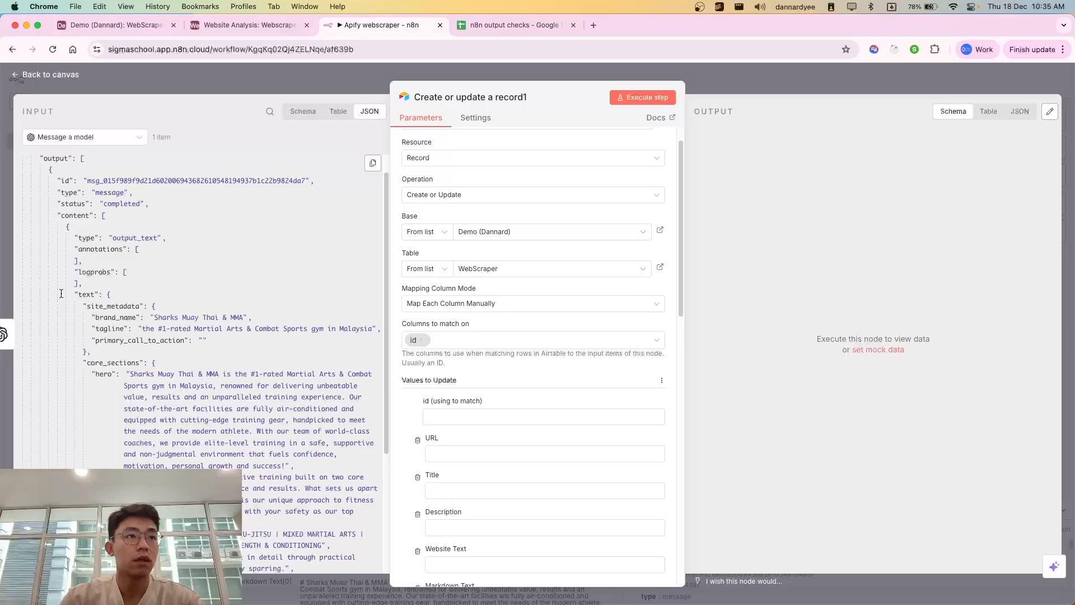
{"action": "scroll", "coordinate": [141, 348], "scroll_direction": "down", "scroll_amount": 1}
{"action": "scroll", "coordinate": [156, 366], "scroll_direction": "up", "scroll_amount": 2}
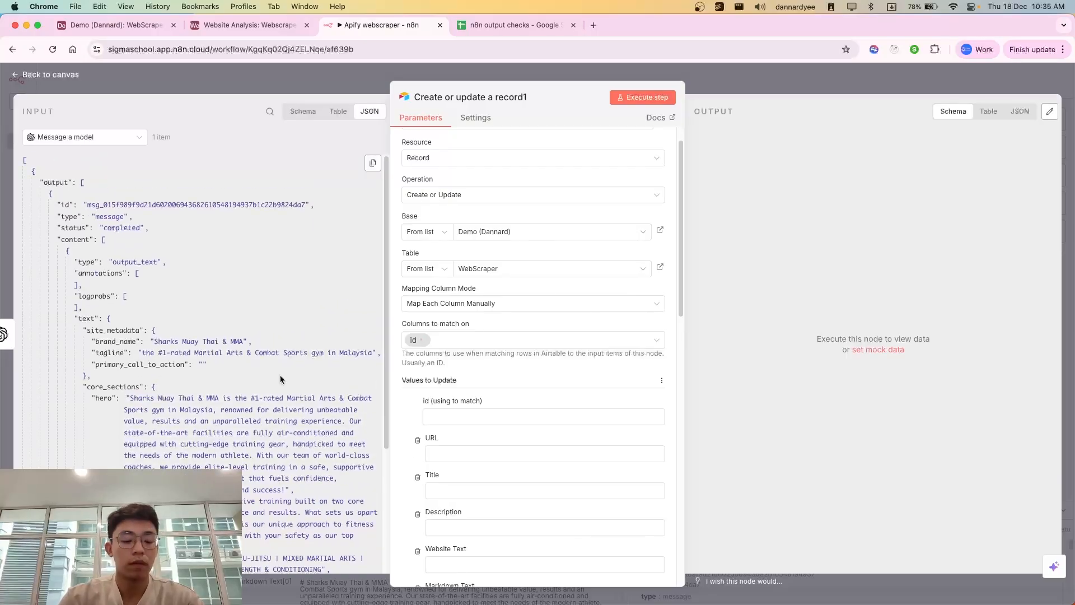
{"action": "left_click", "coordinate": [130, 141]}
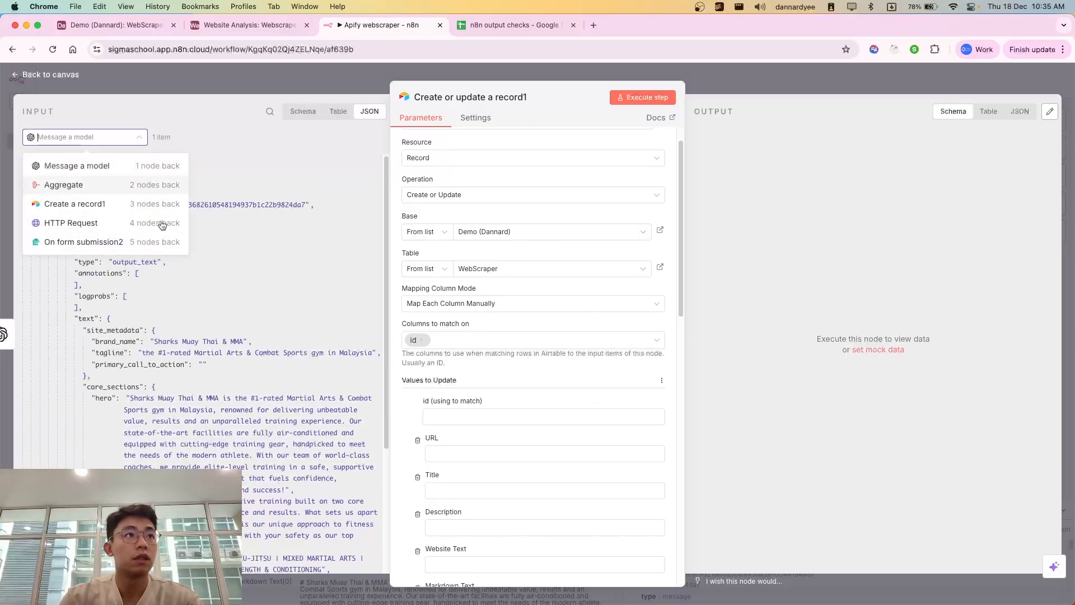
{"action": "left_click", "coordinate": [99, 253]}
{"action": "left_click_drag", "start_coordinate": [130, 184], "coordinate": [526, 344]}
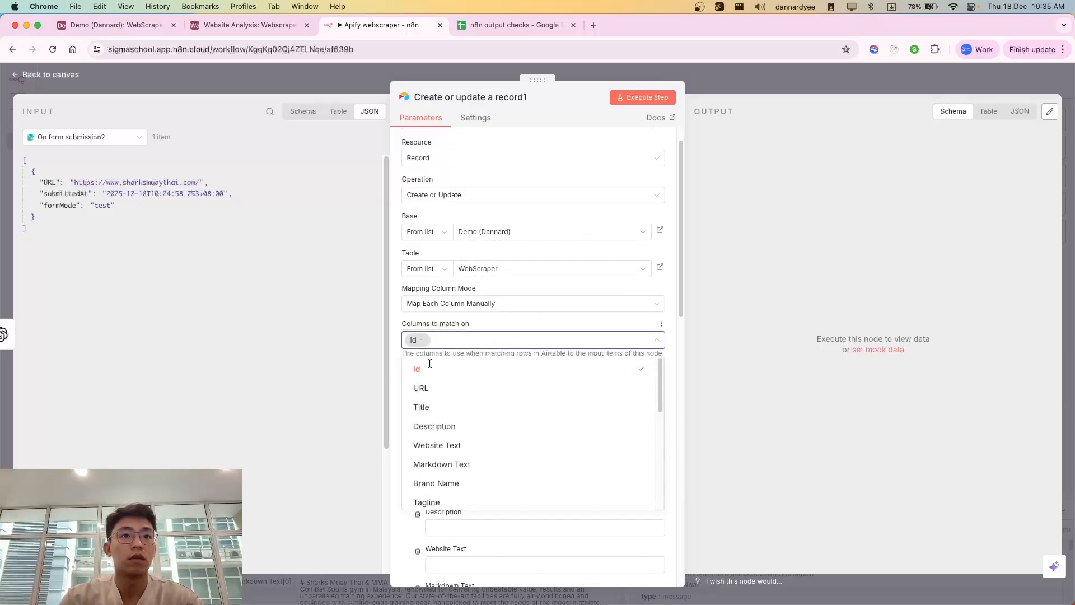
{"action": "left_click", "coordinate": [421, 387]}
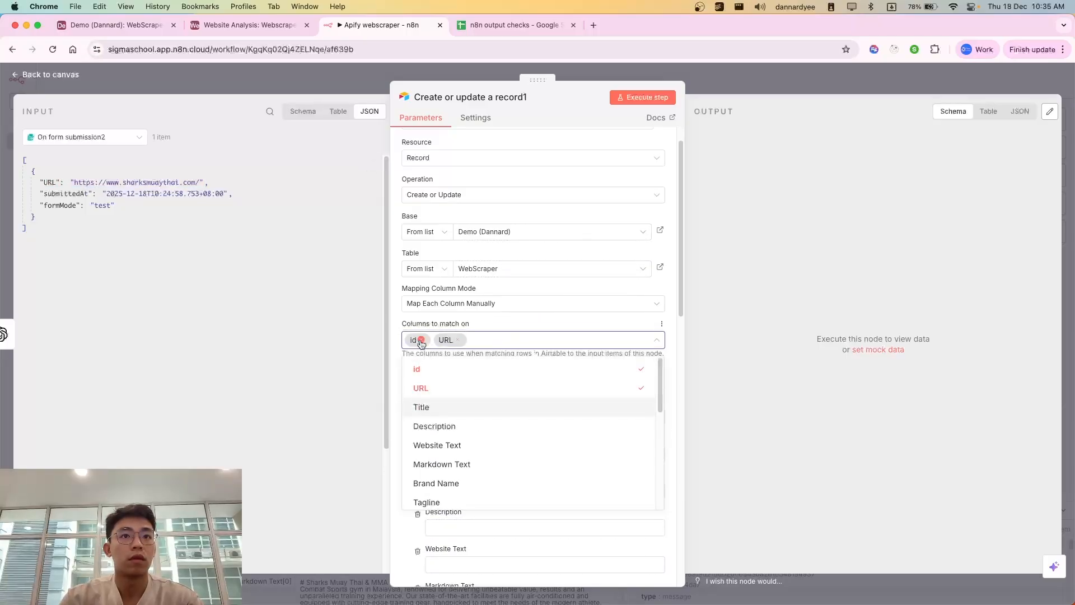
{"action": "left_click", "coordinate": [421, 340]}
{"action": "left_click", "coordinate": [280, 329]}
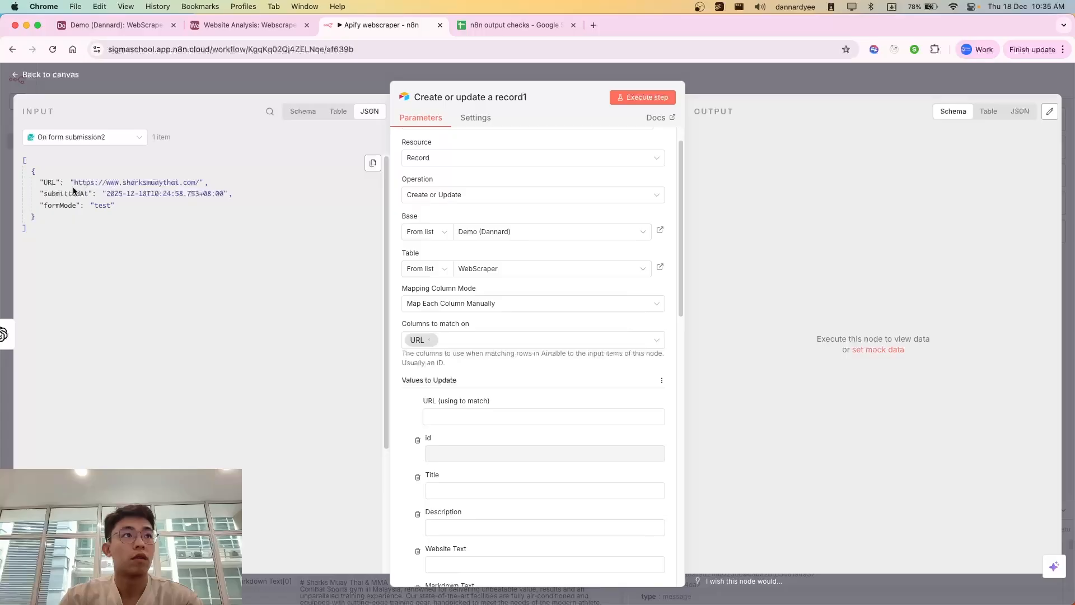
{"action": "left_click_drag", "start_coordinate": [100, 182], "coordinate": [538, 415]}
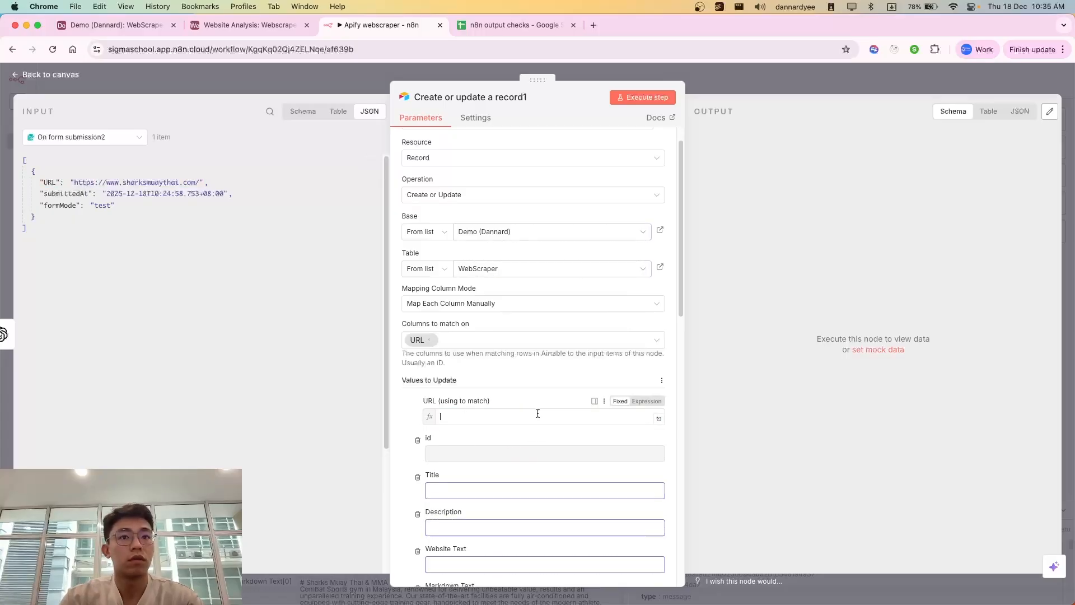
{"action": "left_click", "coordinate": [524, 381]}
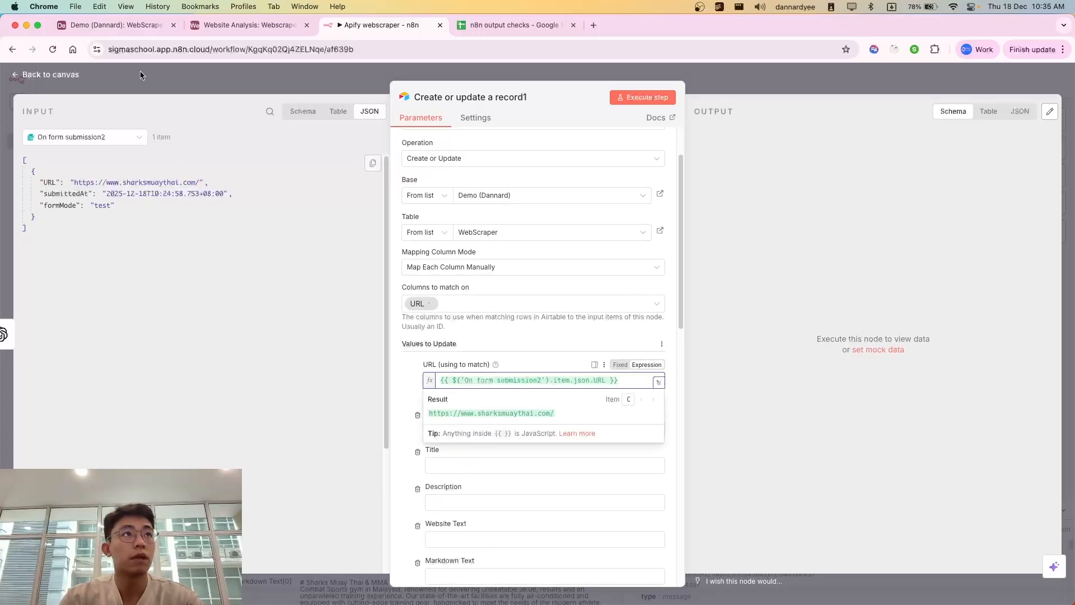
{"action": "left_click", "coordinate": [124, 25]}
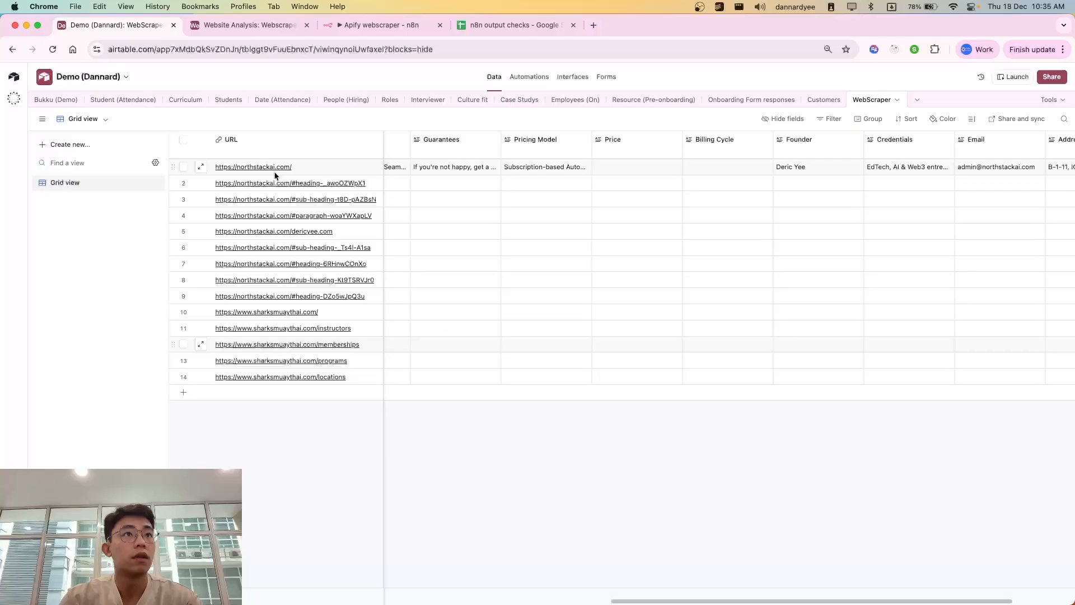
{"action": "left_click", "coordinate": [352, 312]}
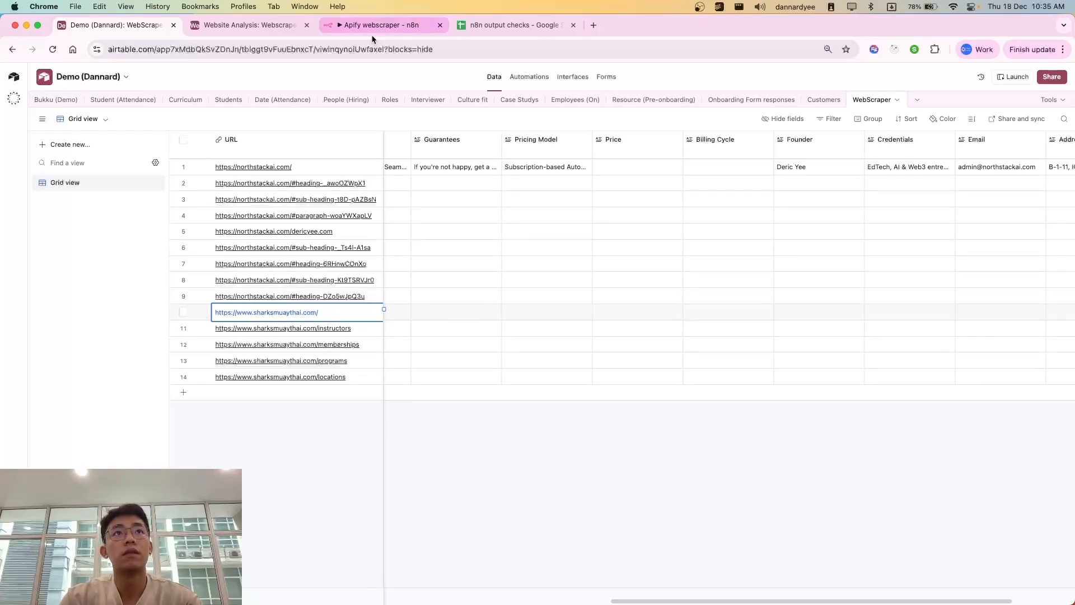
{"action": "left_click", "coordinate": [387, 25]}
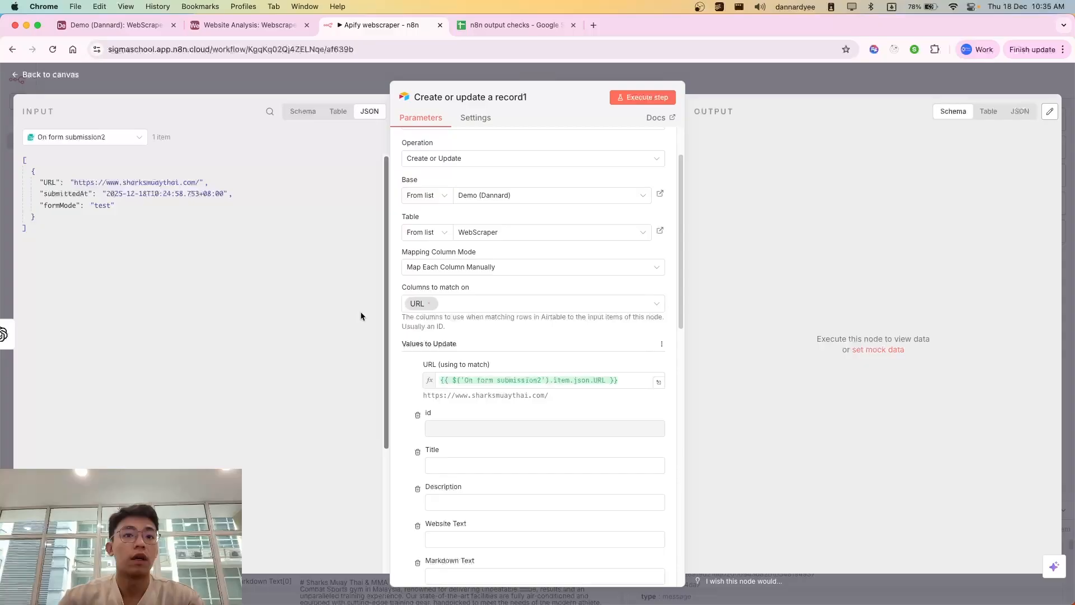
Map Brand Name, Tagline, Primary Call to Action and the remaining columns through Address to the corresponding Message a model output fields.
{"action": "left_click", "coordinate": [84, 136]}
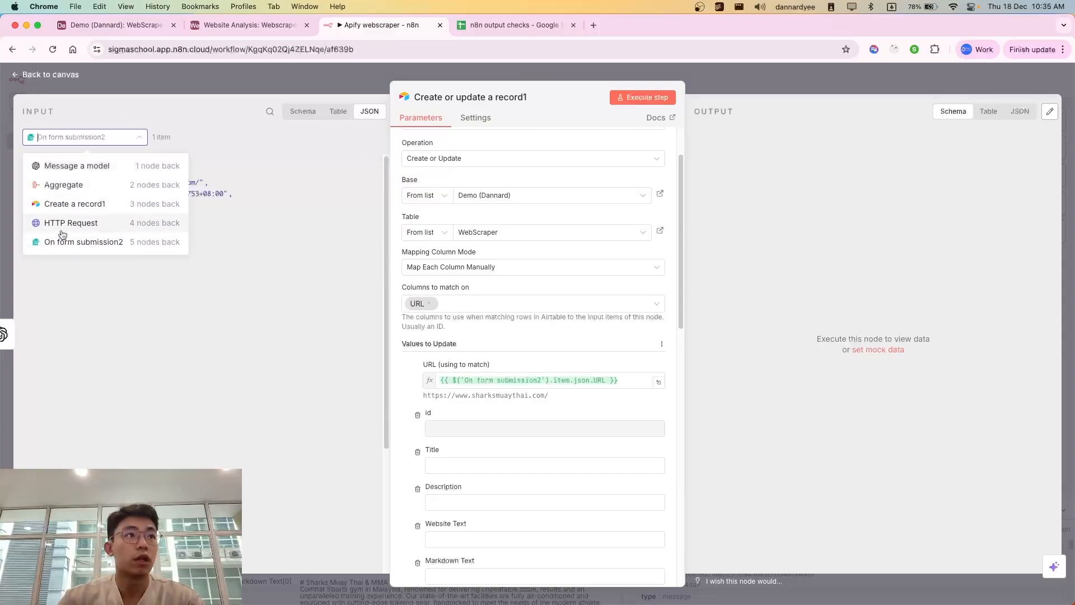
{"action": "left_click", "coordinate": [67, 166]}
{"action": "scroll", "coordinate": [483, 445], "scroll_direction": "down", "scroll_amount": 12}
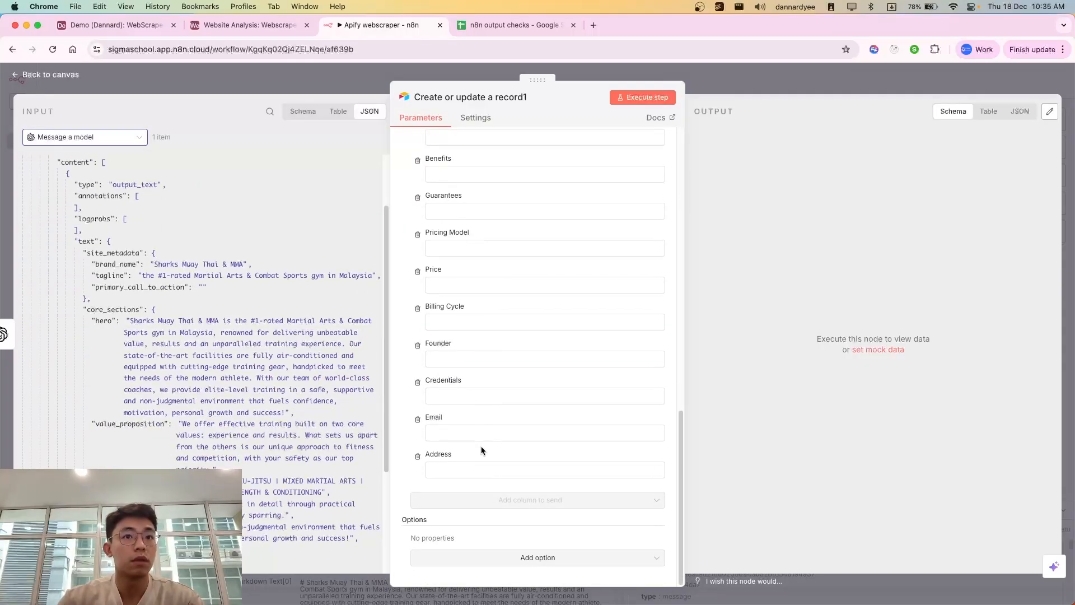
{"action": "scroll", "coordinate": [482, 446], "scroll_direction": "up", "scroll_amount": 5}
{"action": "scroll", "coordinate": [560, 358], "scroll_direction": "up", "scroll_amount": 5}
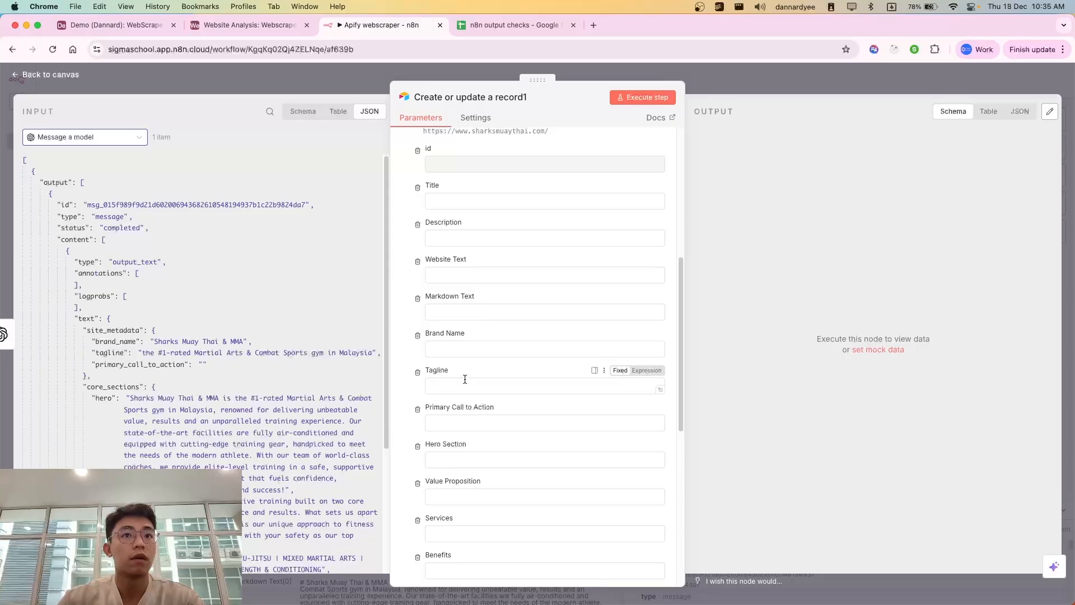
{"action": "left_click_drag", "start_coordinate": [127, 341], "coordinate": [493, 325]}
{"action": "left_click_drag", "start_coordinate": [110, 352], "coordinate": [448, 385]}
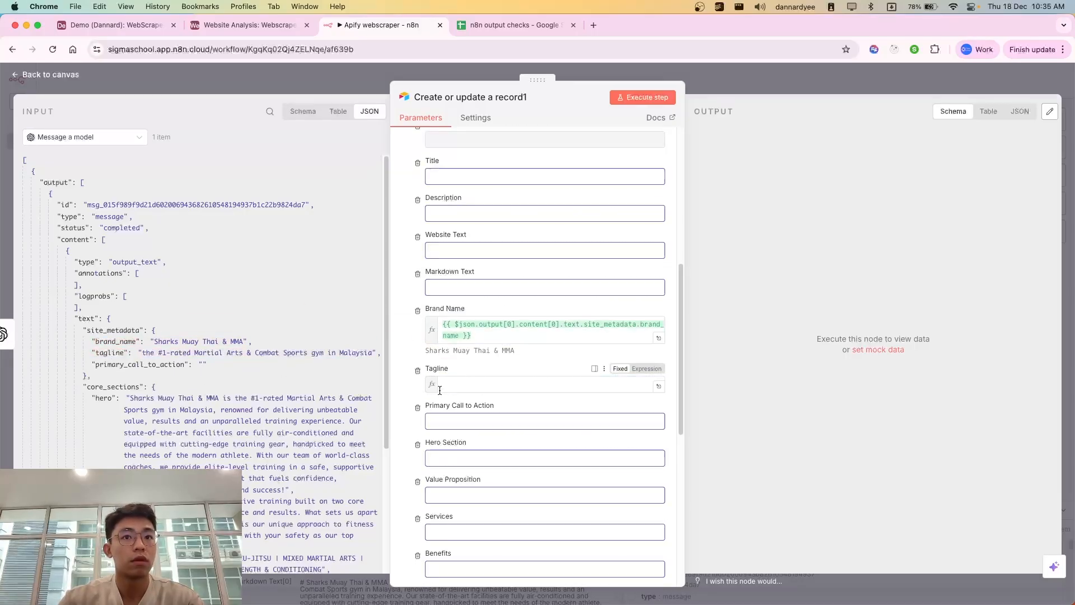
{"action": "left_click_drag", "start_coordinate": [140, 364], "coordinate": [472, 438]}
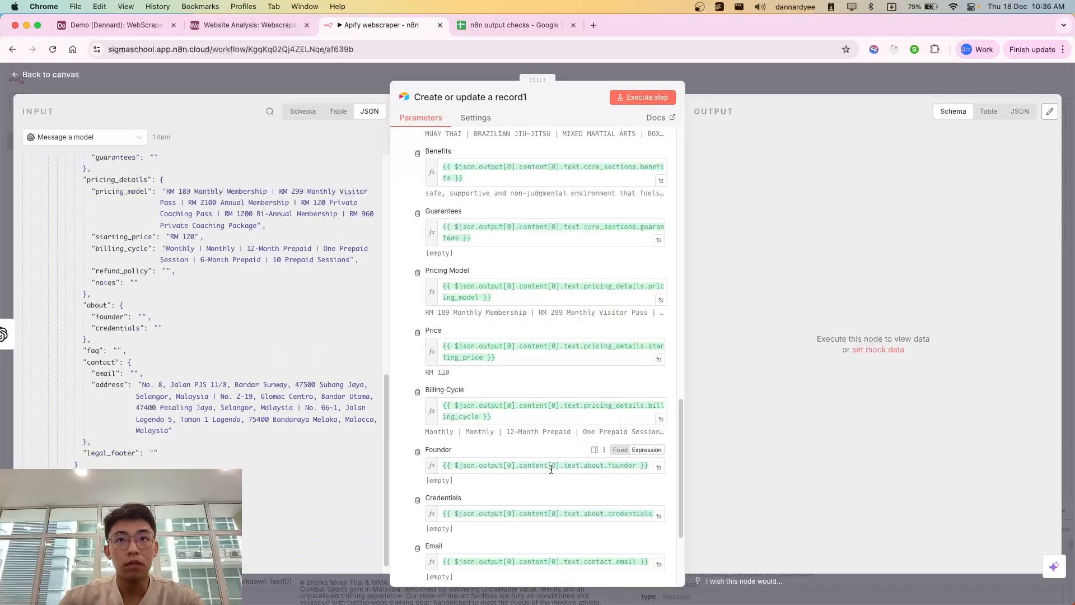
Review the column mappings, run the Create or update a record node and look through its output.
{"action": "scroll", "coordinate": [546, 465], "scroll_direction": "up", "scroll_amount": 15}
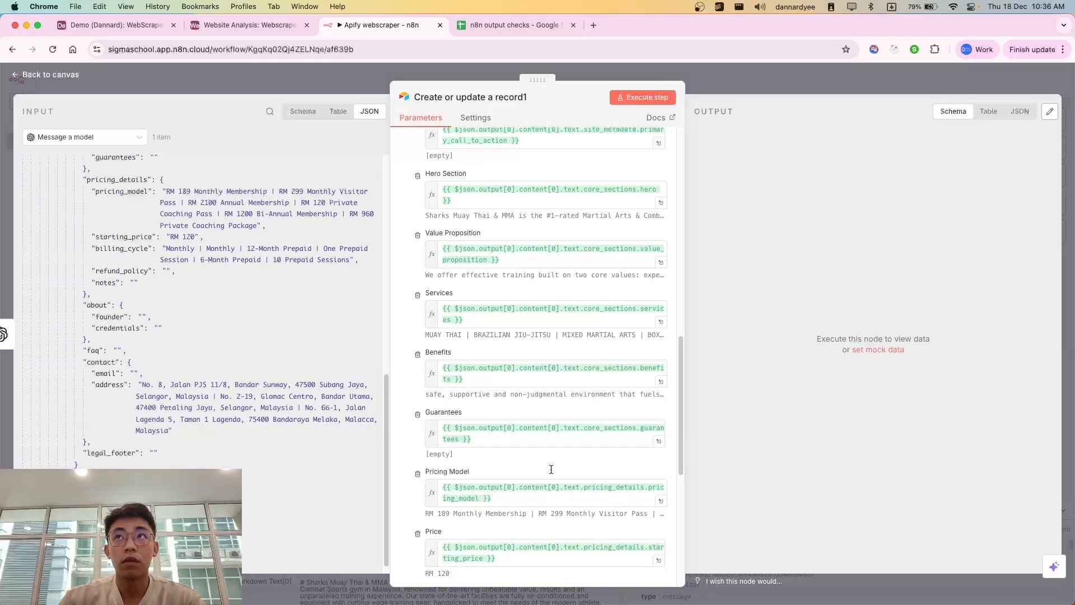
{"action": "scroll", "coordinate": [535, 448], "scroll_direction": "down", "scroll_amount": 5}
{"action": "scroll", "coordinate": [534, 447], "scroll_direction": "down", "scroll_amount": 5}
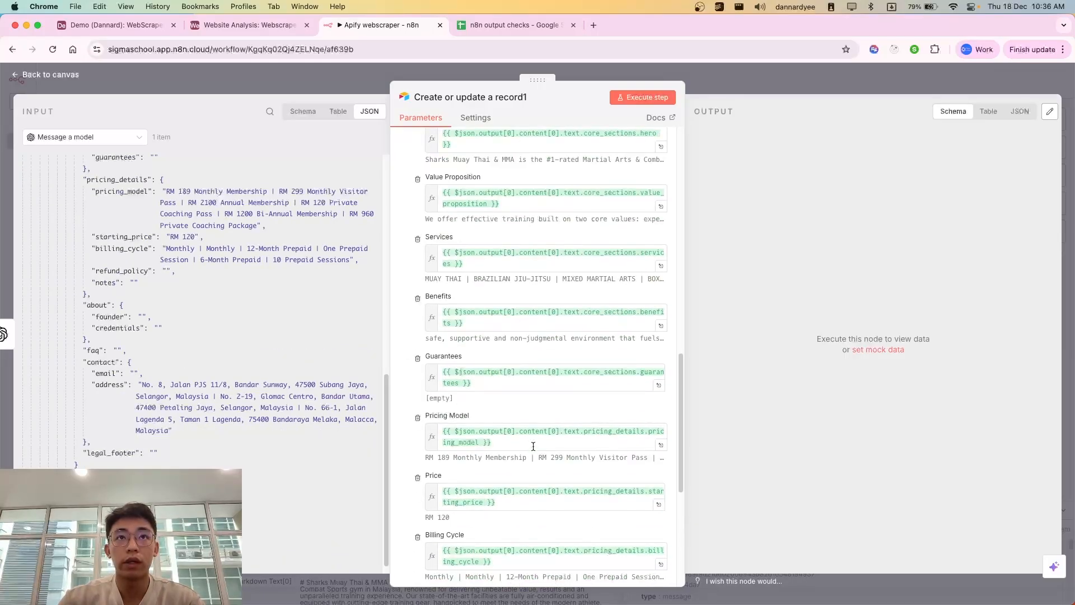
{"action": "scroll", "coordinate": [534, 447], "scroll_direction": "up", "scroll_amount": 6}
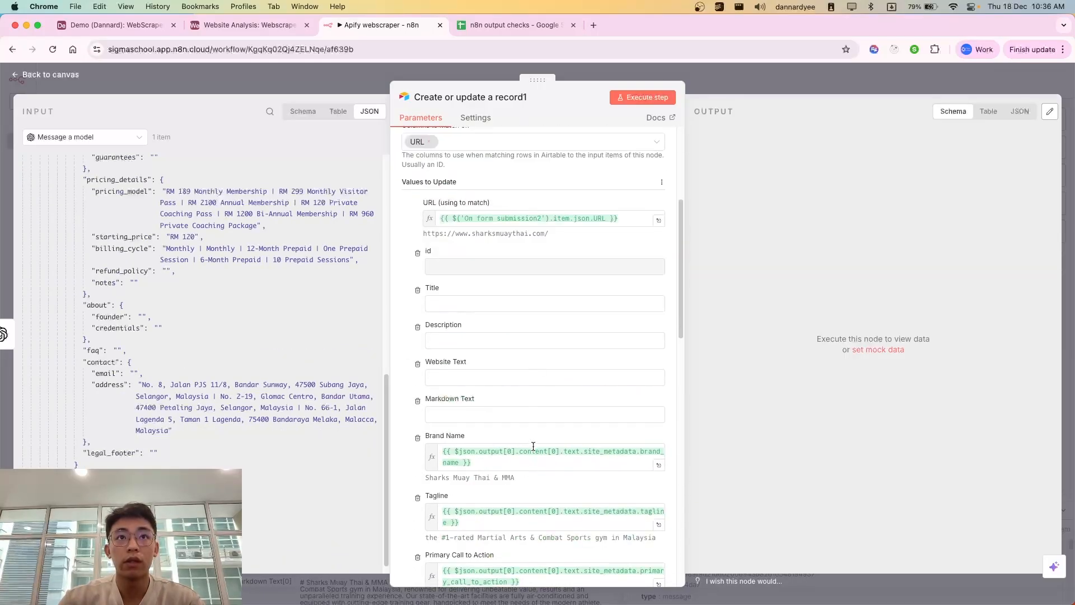
{"action": "left_click", "coordinate": [642, 98]}
{"action": "scroll", "coordinate": [790, 380], "scroll_direction": "down", "scroll_amount": 3}
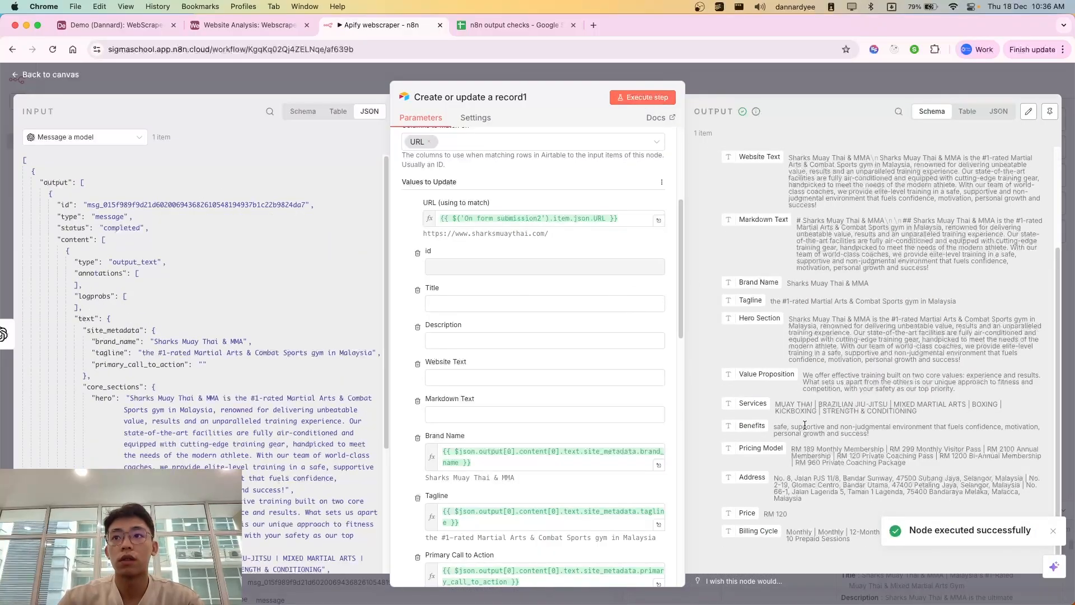
{"action": "scroll", "coordinate": [805, 433], "scroll_direction": "up", "scroll_amount": 3}
{"action": "left_click", "coordinate": [117, 24]}
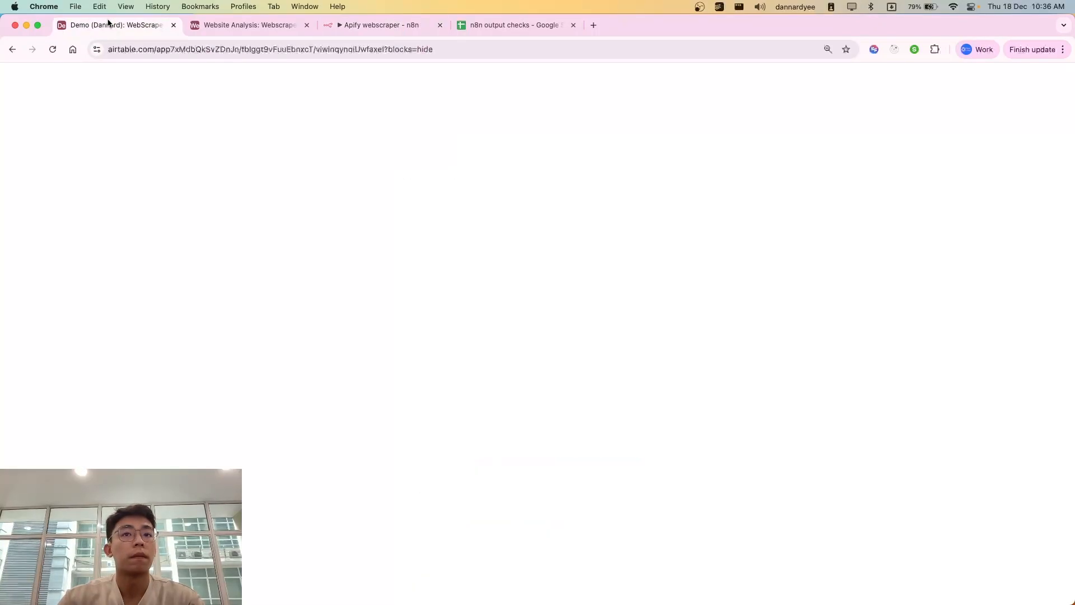
{"action": "scroll", "coordinate": [722, 363], "scroll_direction": "left", "scroll_amount": 5}
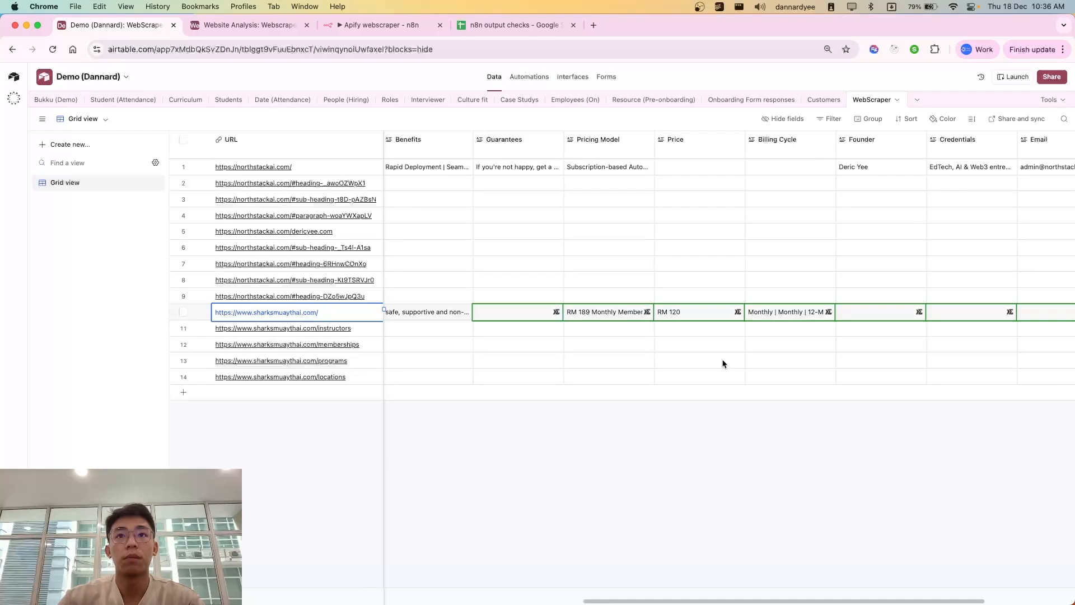
{"action": "scroll", "coordinate": [723, 362], "scroll_direction": "right", "scroll_amount": 5}
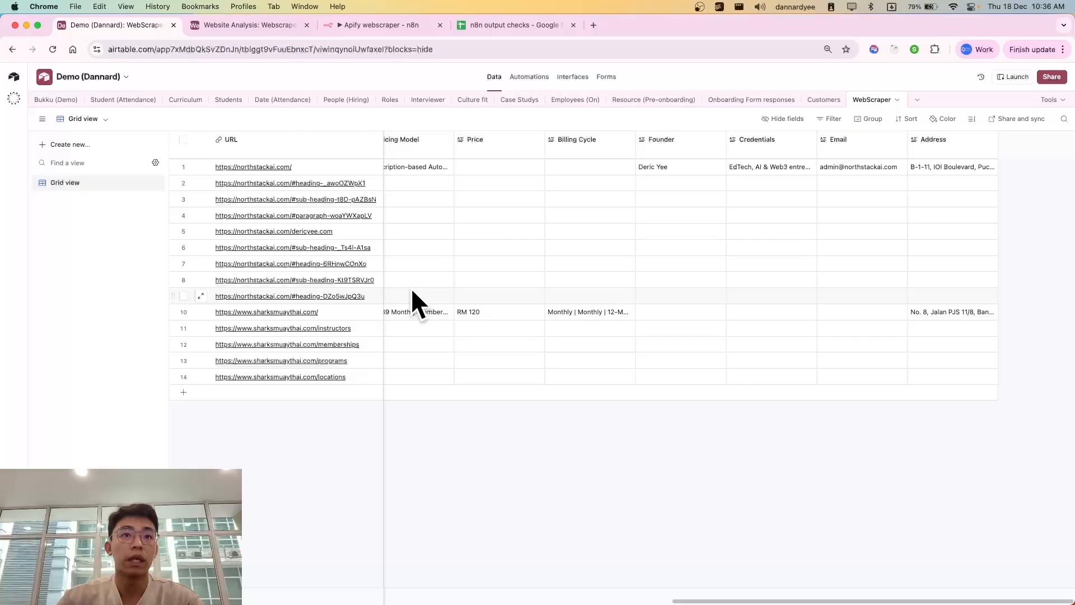
{"action": "scroll", "coordinate": [583, 347], "scroll_direction": "left", "scroll_amount": 5}
{"action": "scroll", "coordinate": [612, 351], "scroll_direction": "right", "scroll_amount": 3}
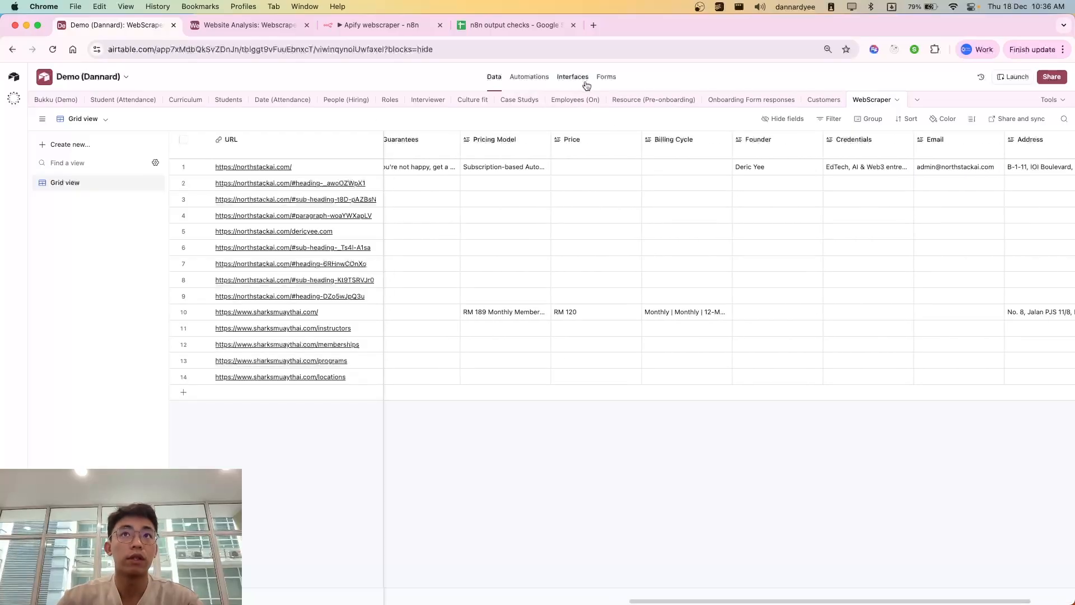
{"action": "left_click", "coordinate": [209, 23]}
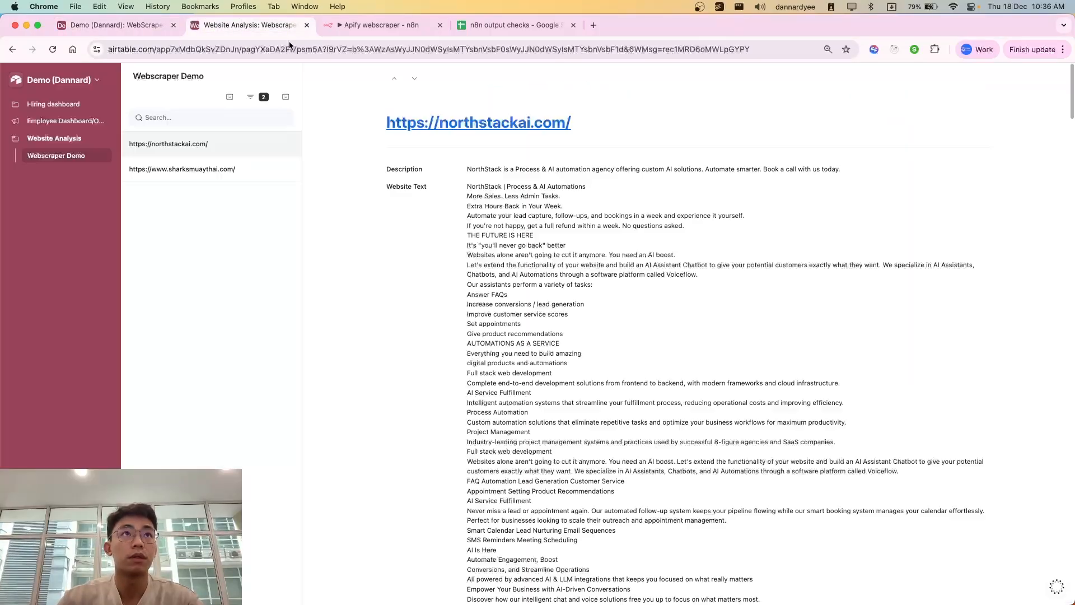
{"action": "left_click", "coordinate": [179, 176]}
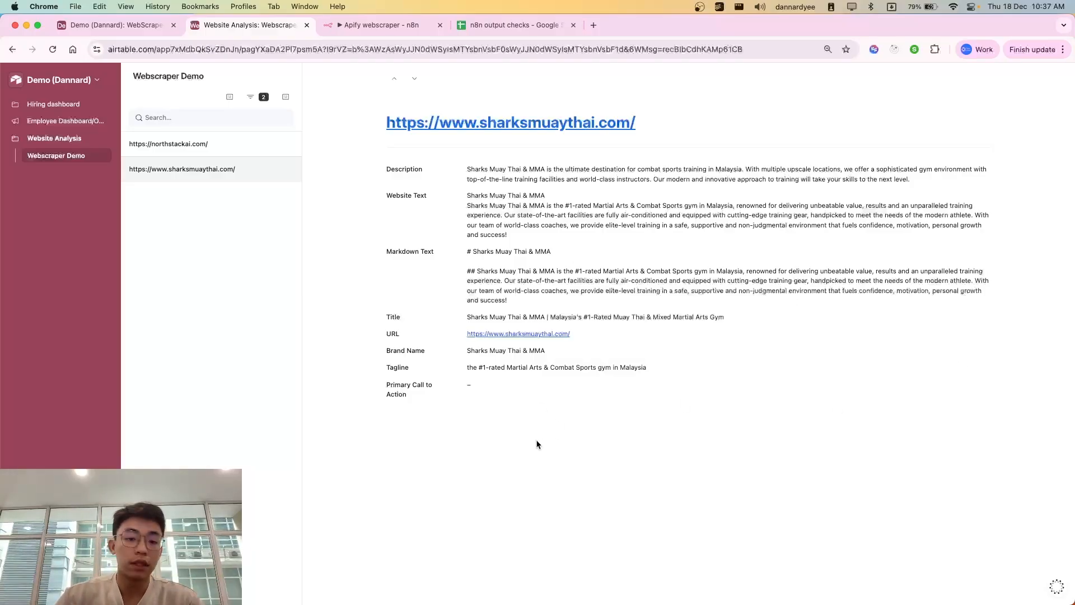
{"action": "left_click", "coordinate": [112, 25]}
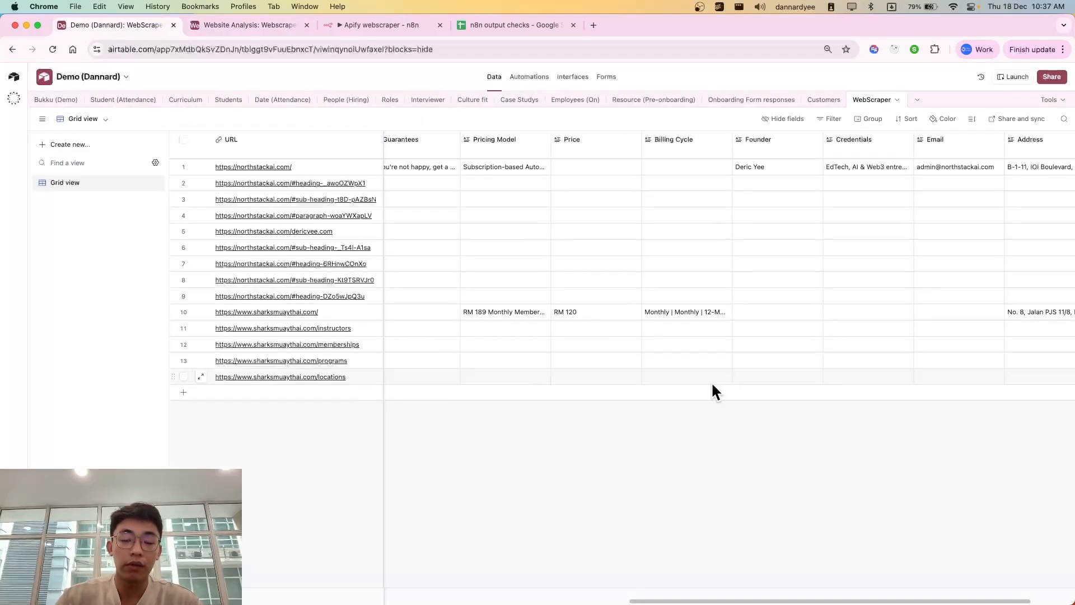
{"action": "scroll", "coordinate": [616, 313], "scroll_direction": "right", "scroll_amount": 3}
{"action": "scroll", "coordinate": [680, 336], "scroll_direction": "left", "scroll_amount": 10}
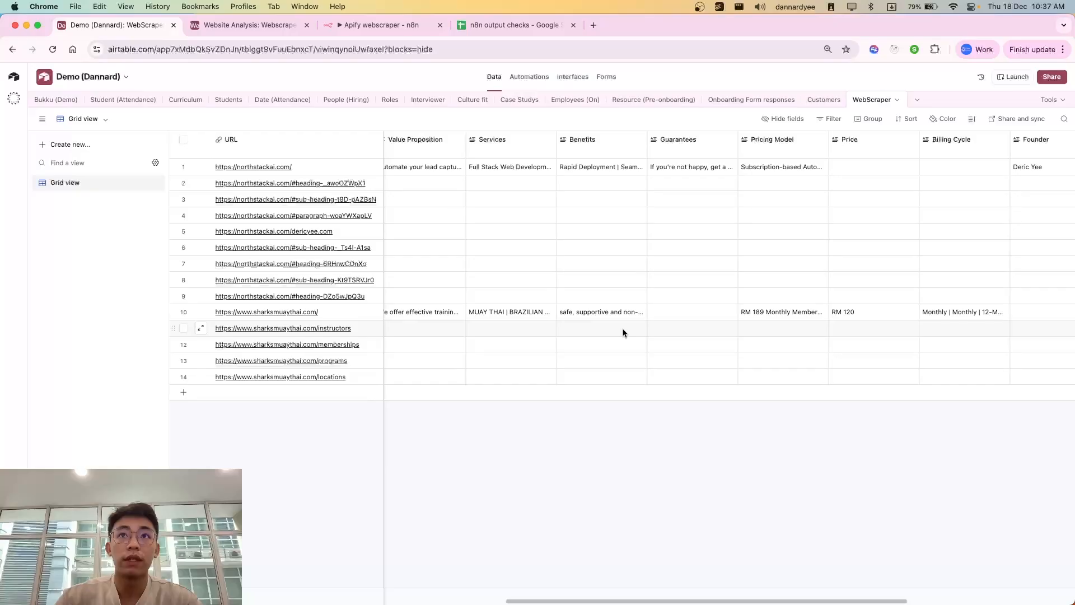
{"action": "left_click", "coordinate": [681, 319]}
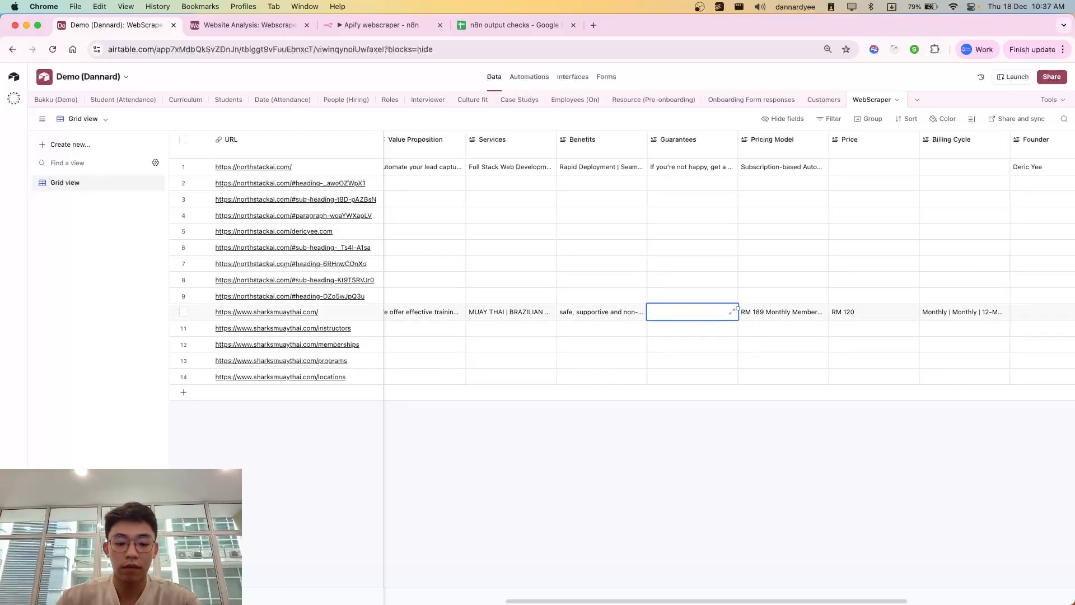
Review the Apify webscraper workflow in n8n against the brand detail columns of Airtable's WebScraper table, ending back on the workflow.
{"action": "left_click", "coordinate": [487, 461]}
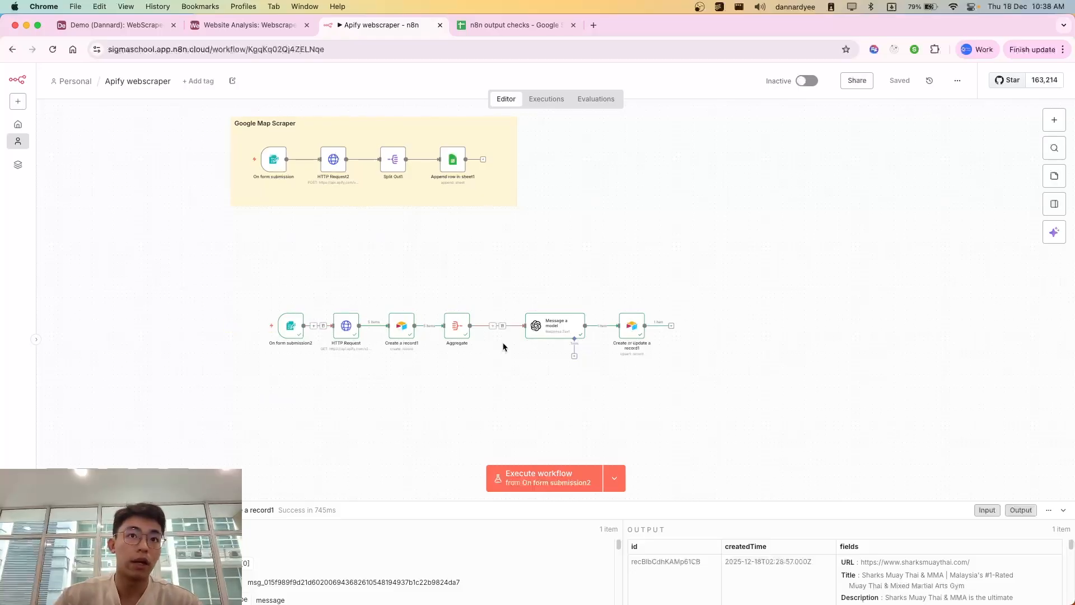
{"action": "left_click", "coordinate": [114, 26]}
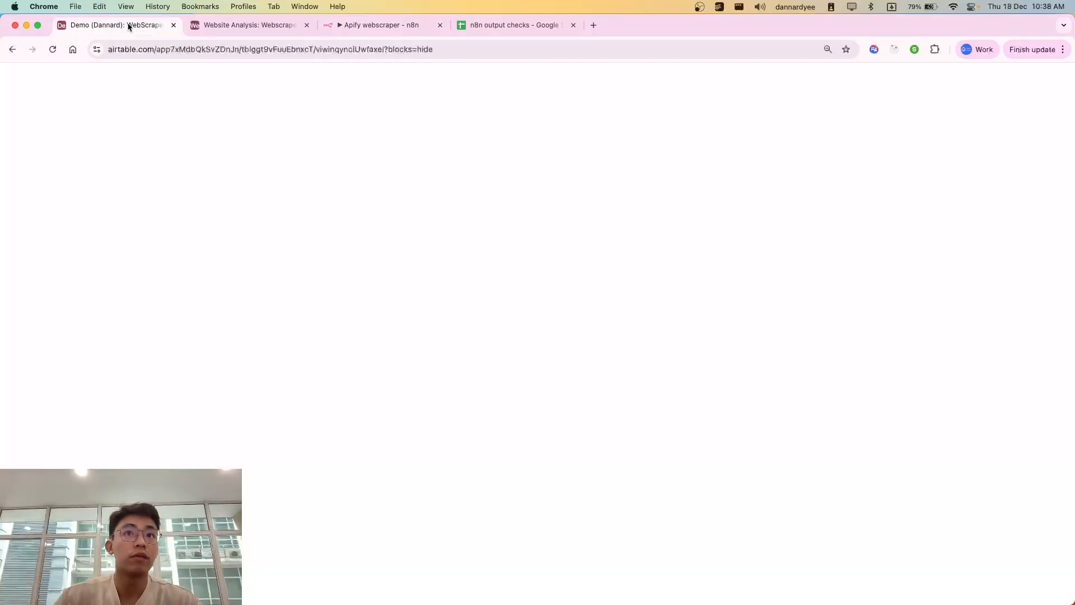
{"action": "scroll", "coordinate": [596, 302], "scroll_direction": "right", "scroll_amount": 10}
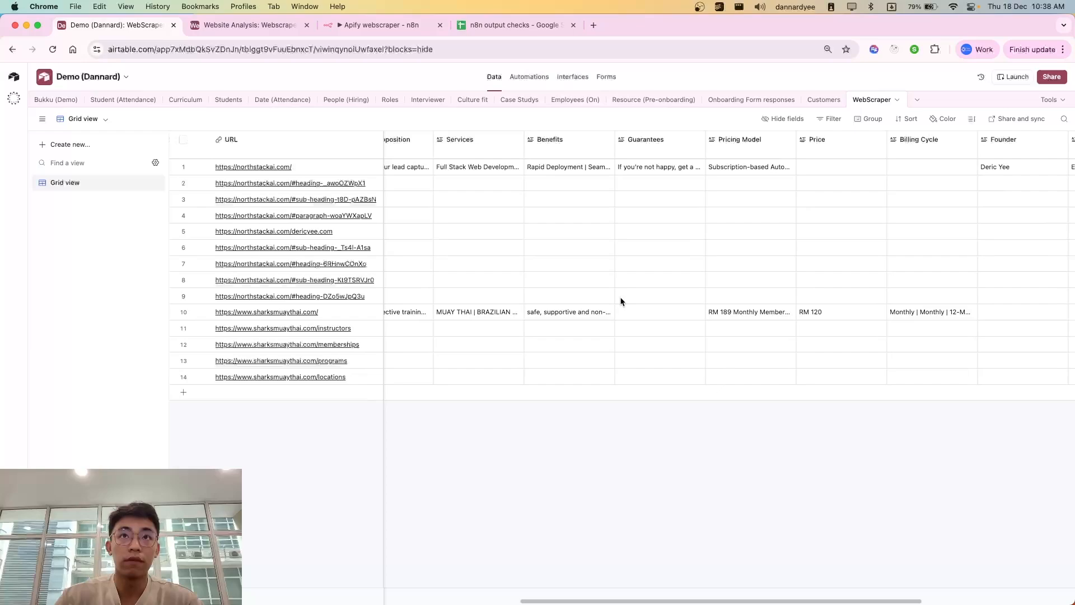
{"action": "left_click", "coordinate": [393, 32]}
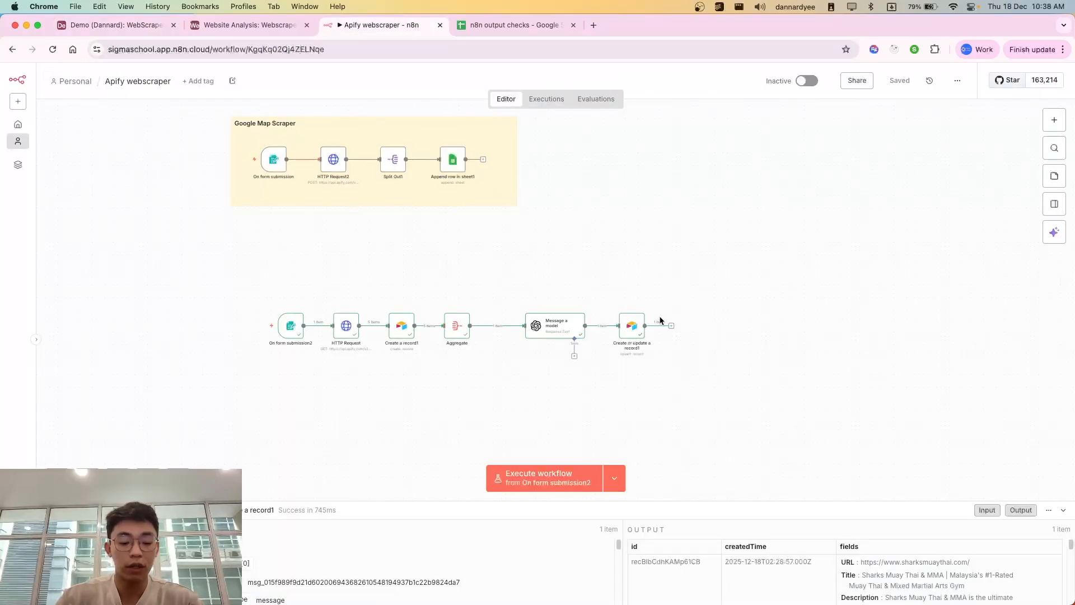